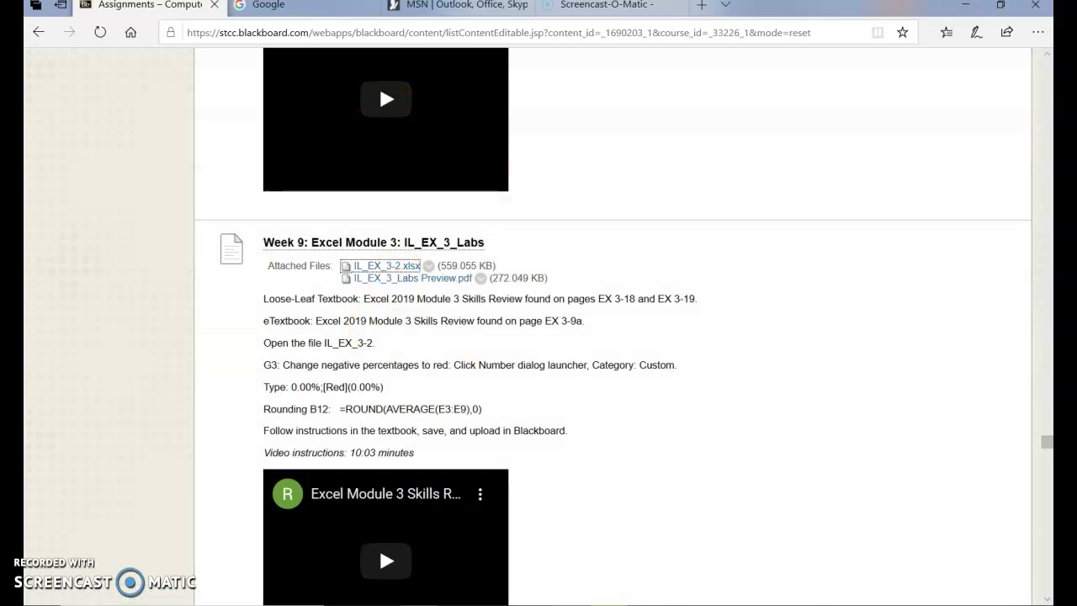
# Switch to the open IL_EX_3-2 workbook in Excel and select cell E3 under First Quarter Revenue.
pyautogui.moveTo(592, 602)
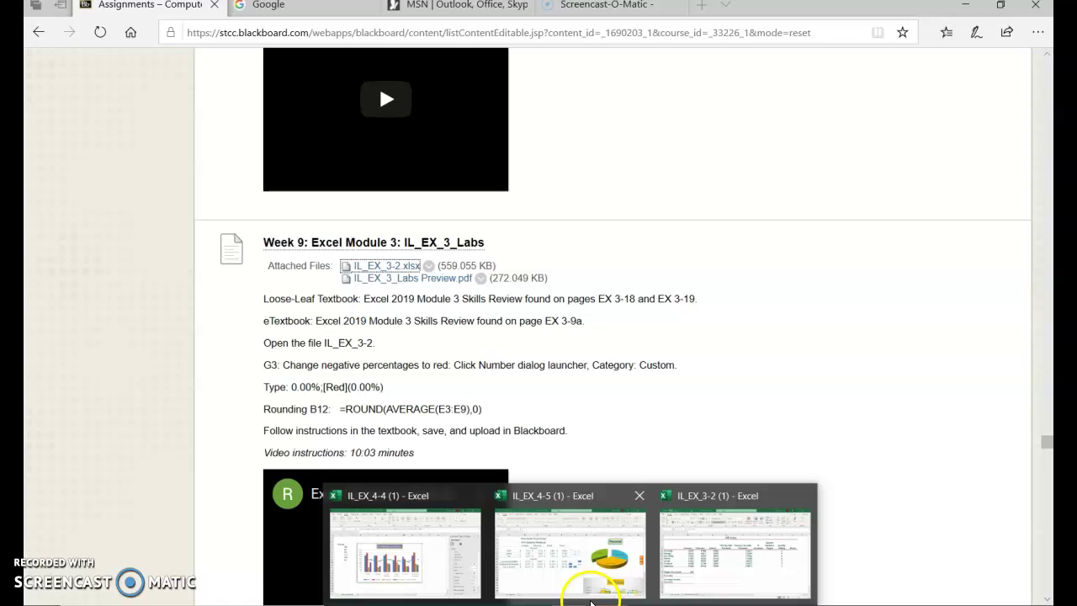
pyautogui.click(761, 580)
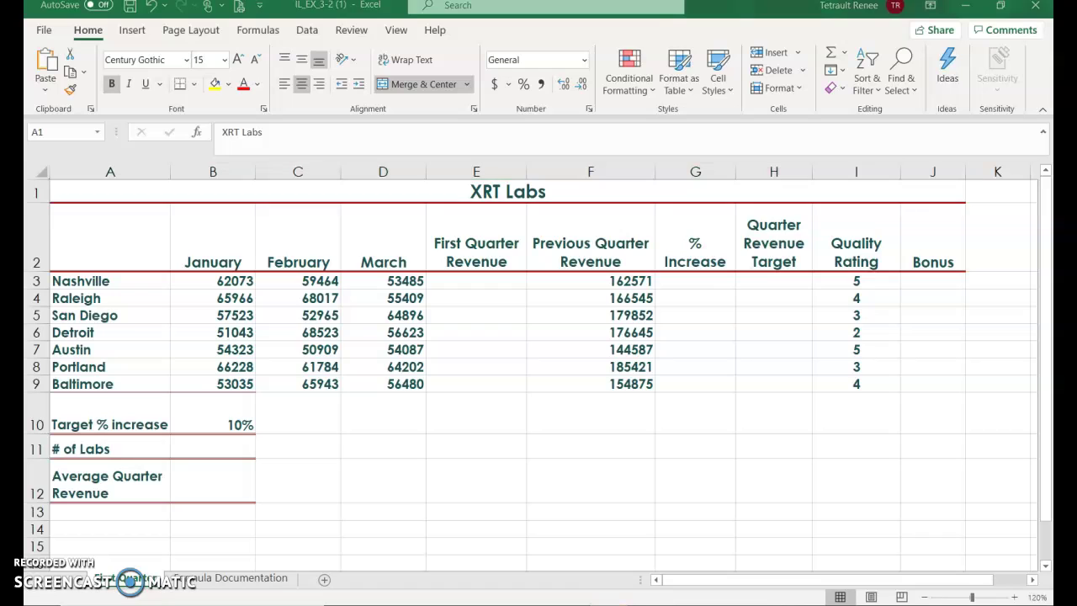
pyautogui.click(492, 283)
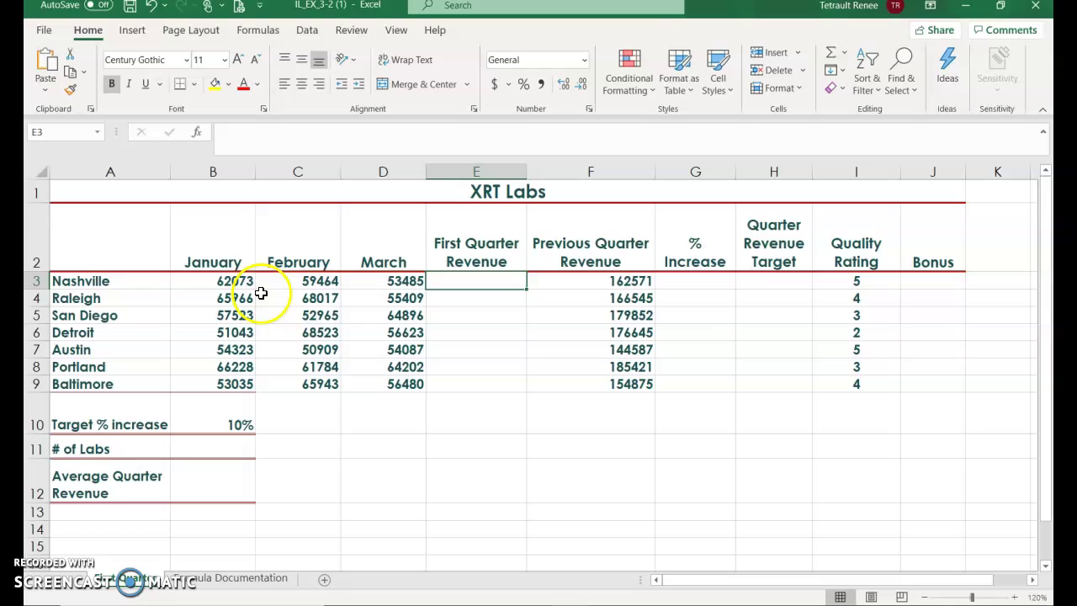
# Use Quick Analysis on B3:D9 to fill E3:E9 with each lab's January to March row sum.
pyautogui.click(231, 282)
pyautogui.moveTo(231, 281); pyautogui.dragTo(363, 378)
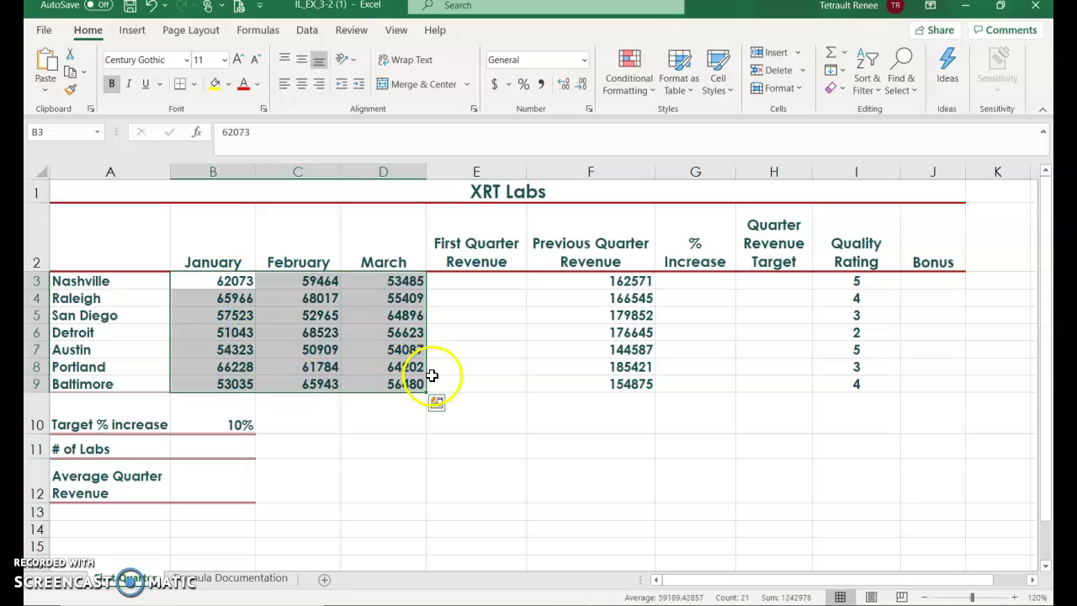
pyautogui.click(436, 405)
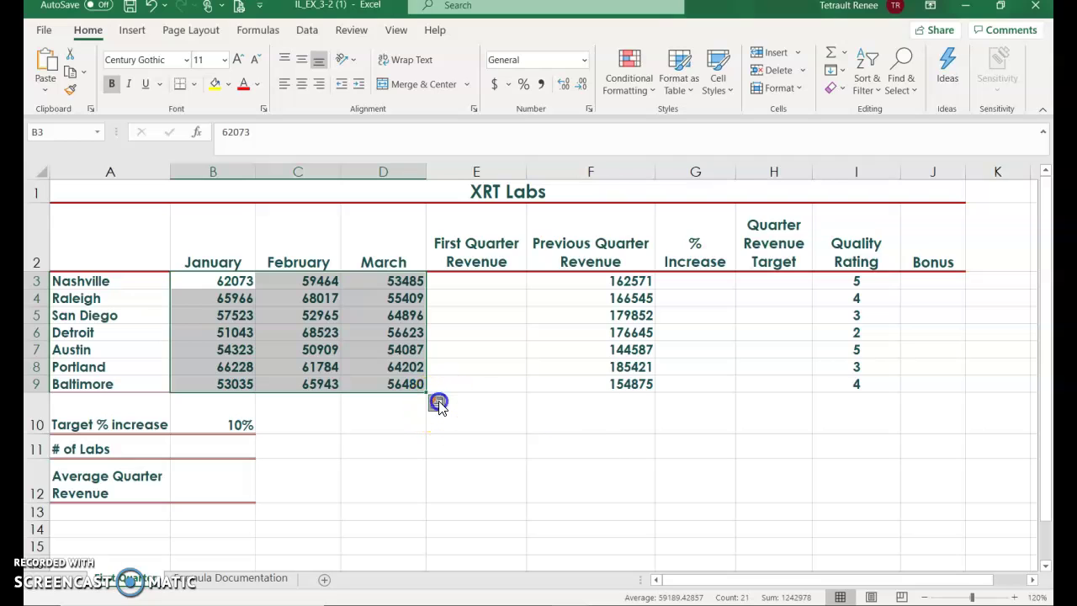
pyautogui.click(410, 435)
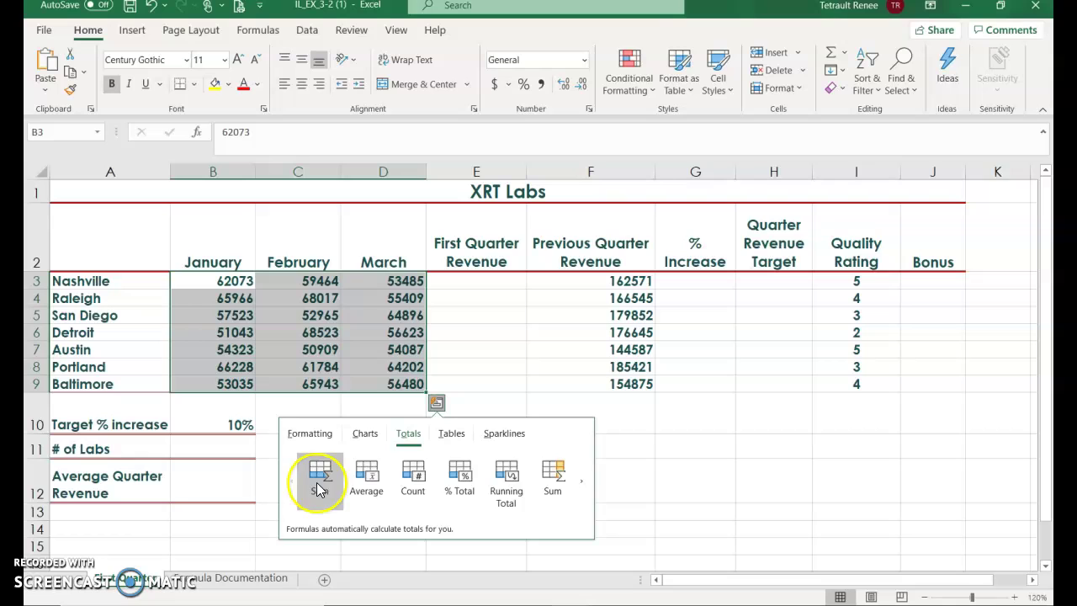
pyautogui.click(319, 487)
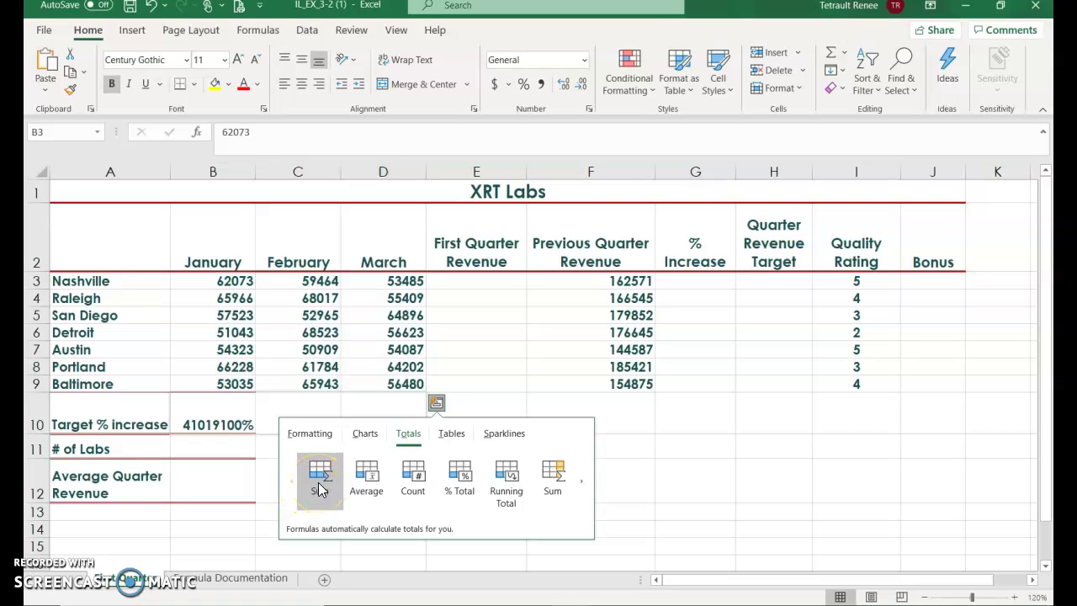
pyautogui.click(554, 481)
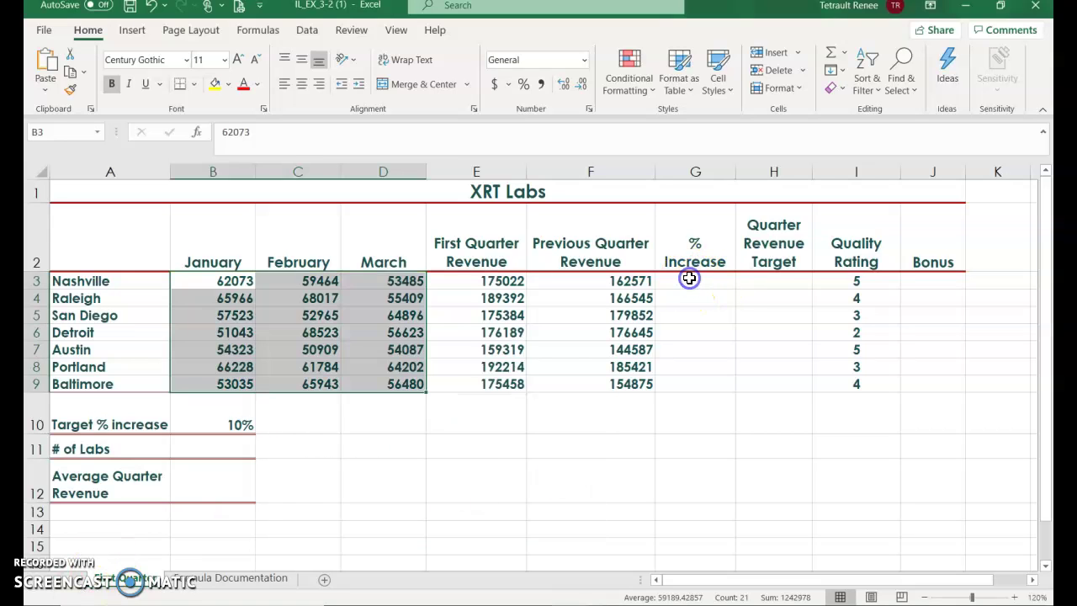
# Enter the formula =(E3-F3)/F3 in G3 to calculate Nashville's % Increase.
pyautogui.click(693, 281)
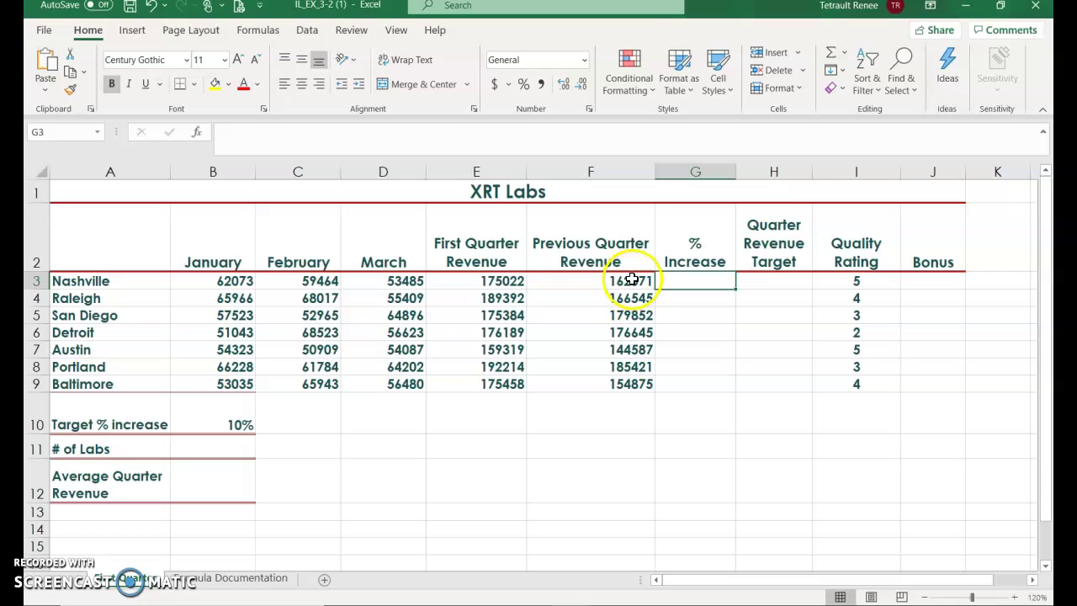
pyautogui.write('=')
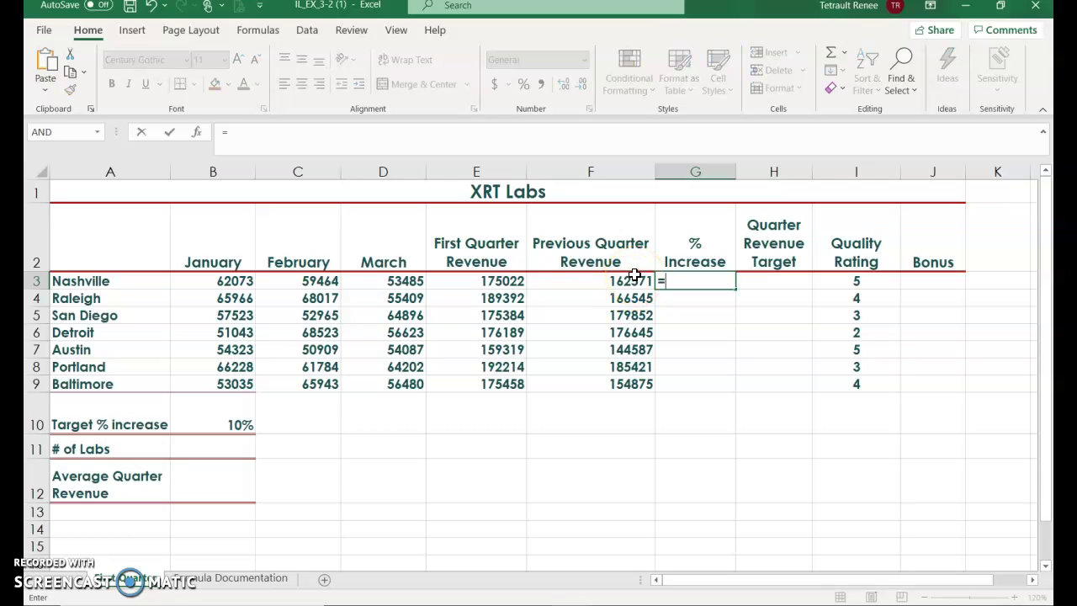
pyautogui.write('(')
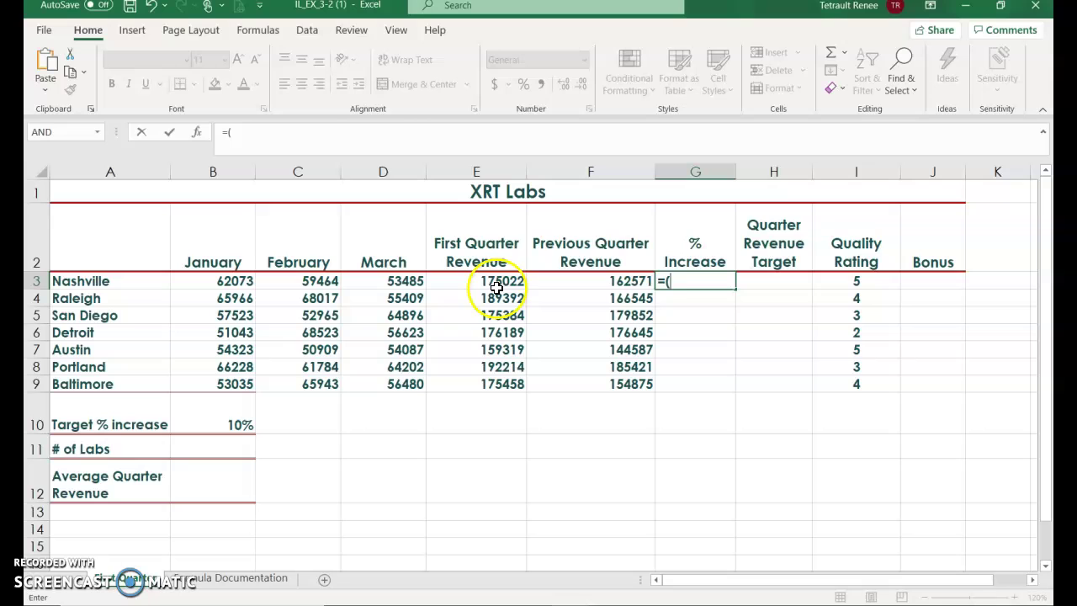
pyautogui.click(497, 282)
pyautogui.write('-')
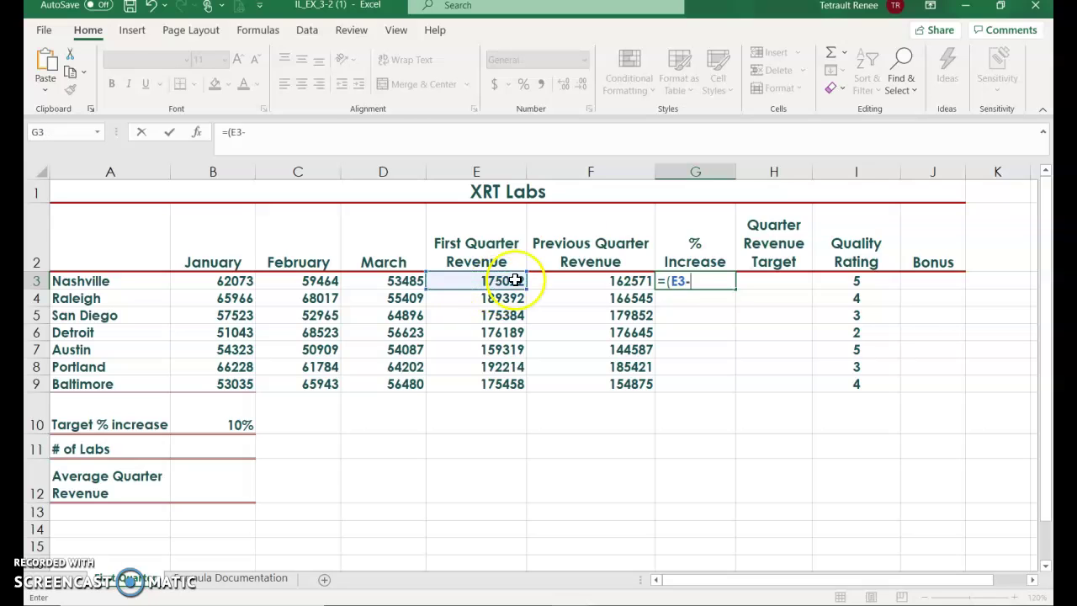
pyautogui.click(614, 285)
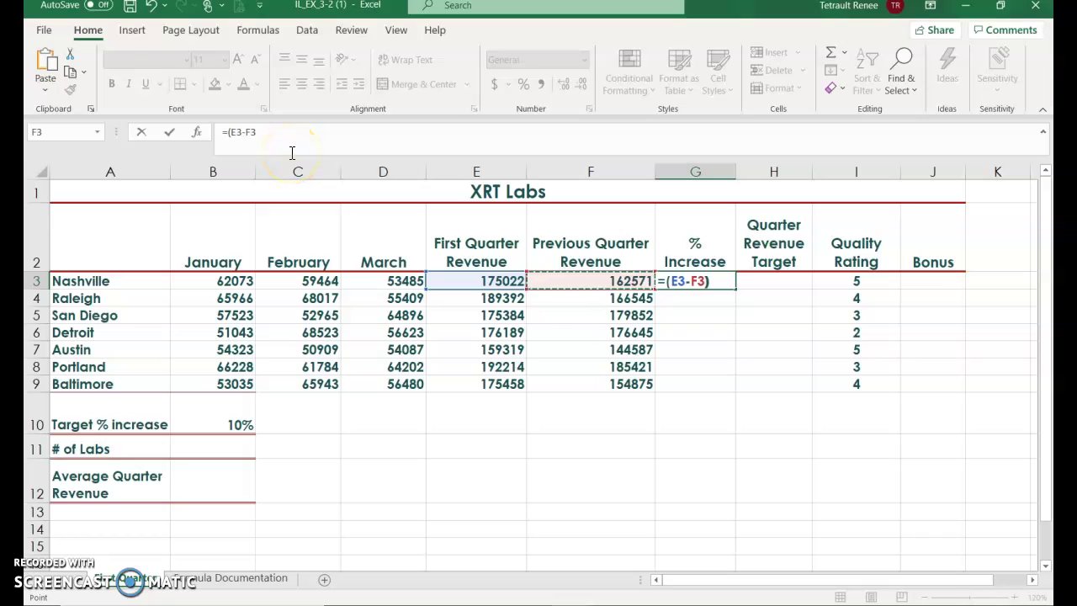
pyautogui.write(')/')
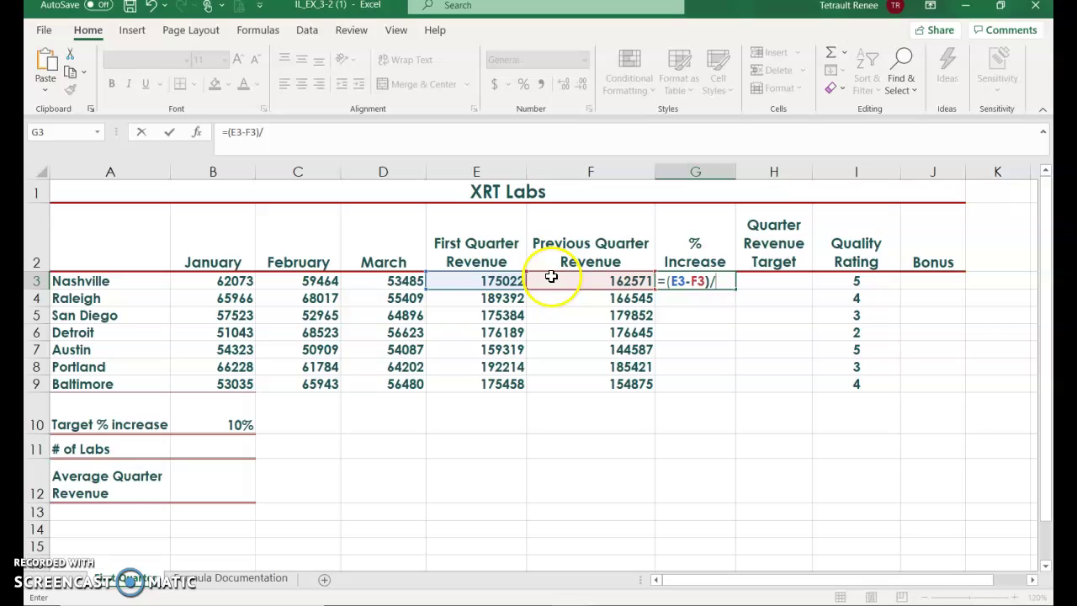
pyautogui.click(565, 282)
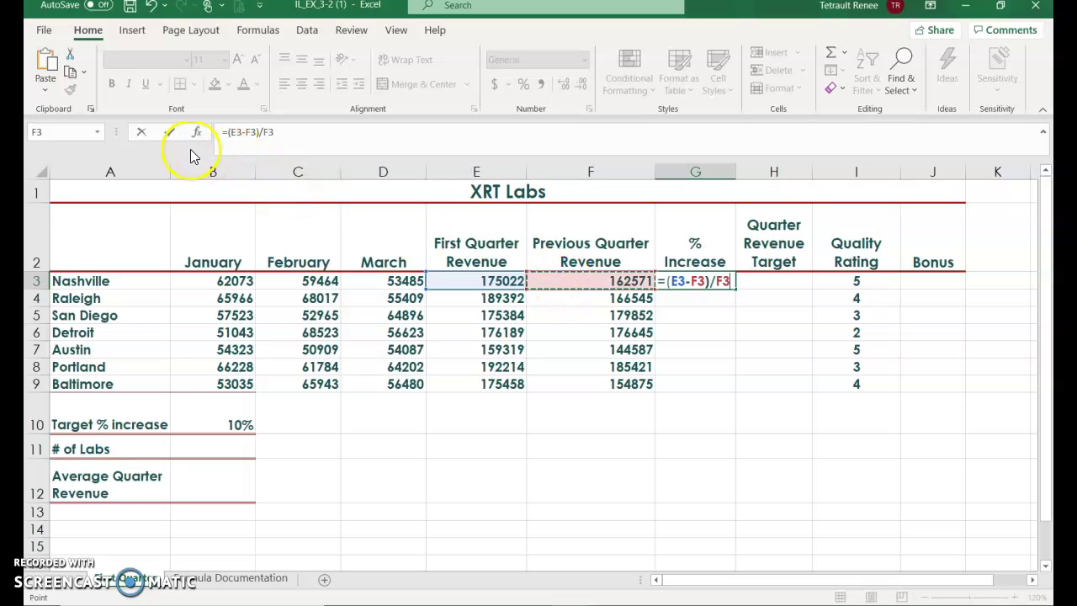
pyautogui.click(169, 134)
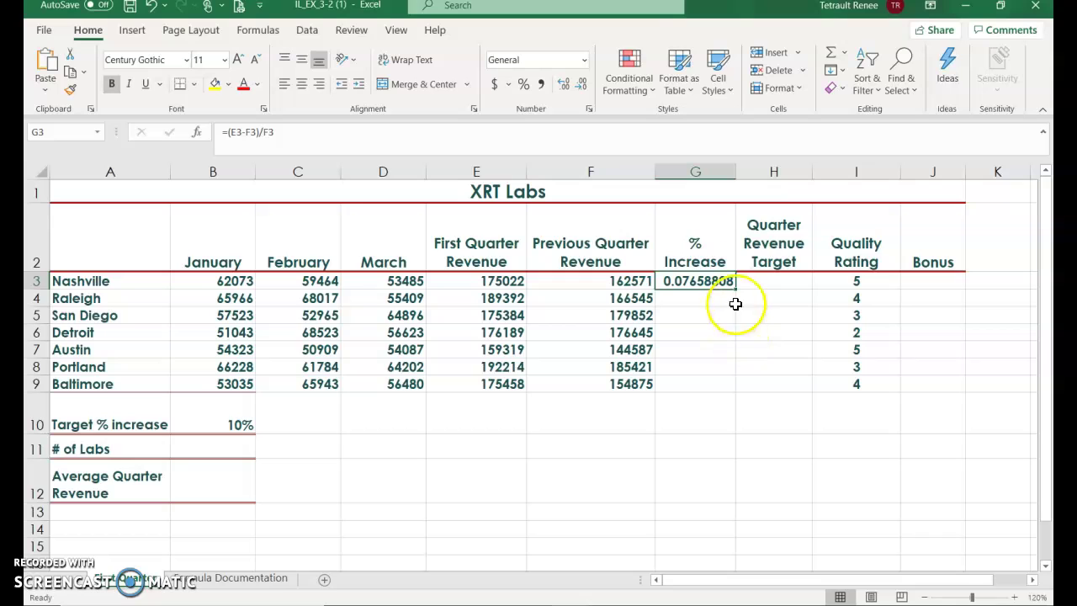
# Format G3 as a percentage with two decimal places and fill its formula down to G9.
pyautogui.click(523, 85)
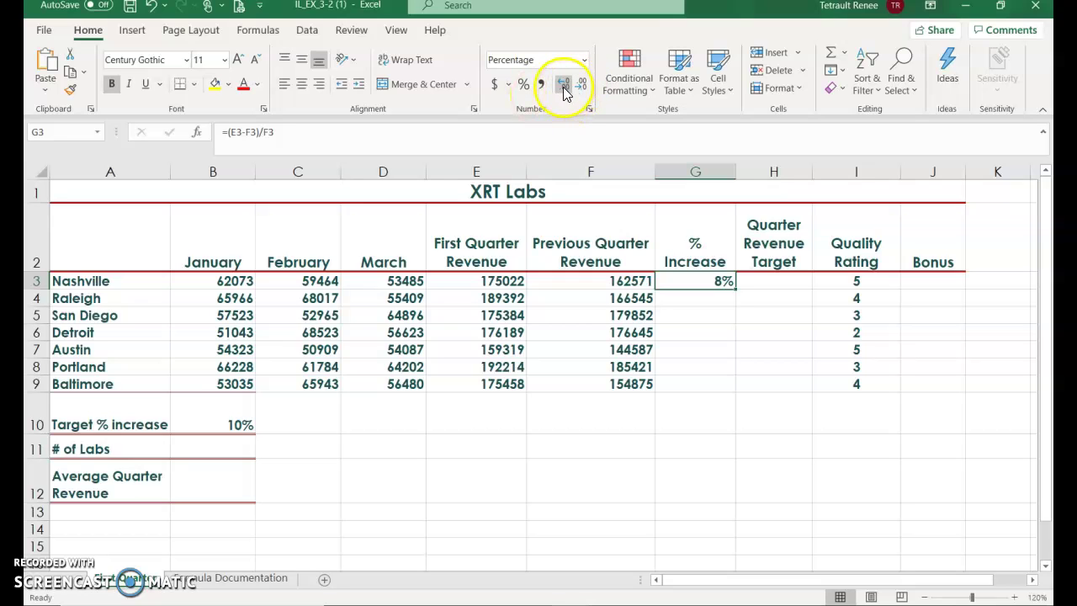
pyautogui.click(562, 85)
pyautogui.click(562, 86)
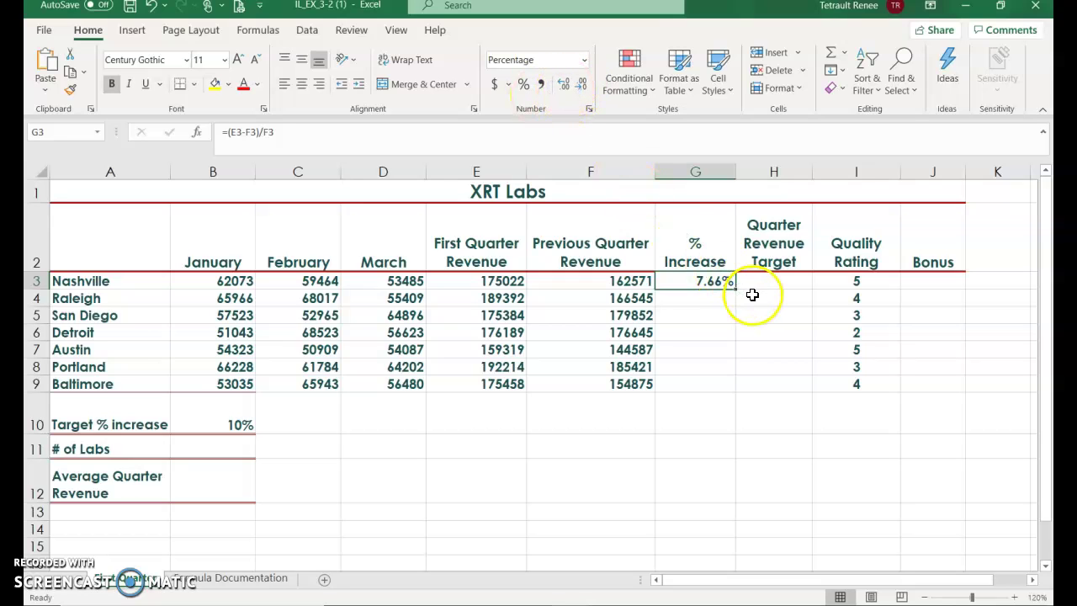
pyautogui.moveTo(736, 289); pyautogui.dragTo(734, 389)
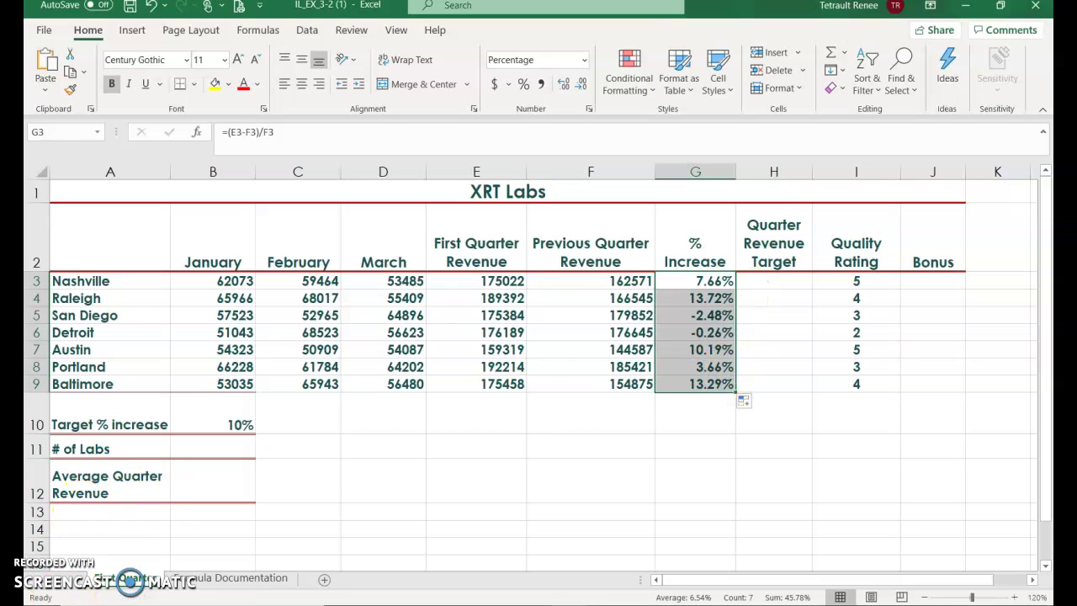
# Insert an IF function in H3 under Quarter Revenue Target, keeping the worksheet data accessible for its arguments.
pyautogui.click(775, 284)
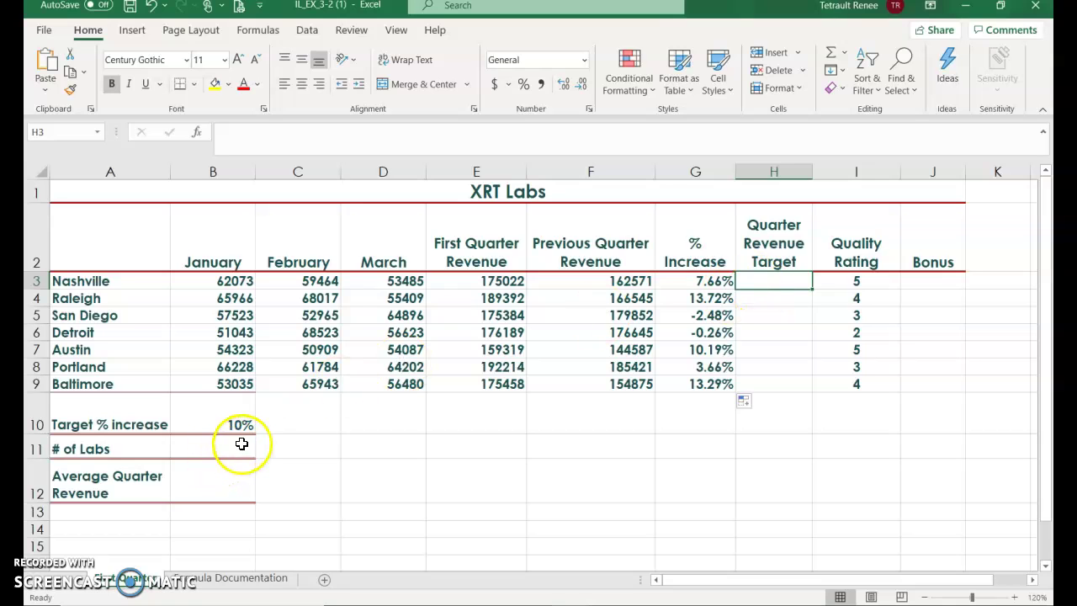
pyautogui.click(198, 135)
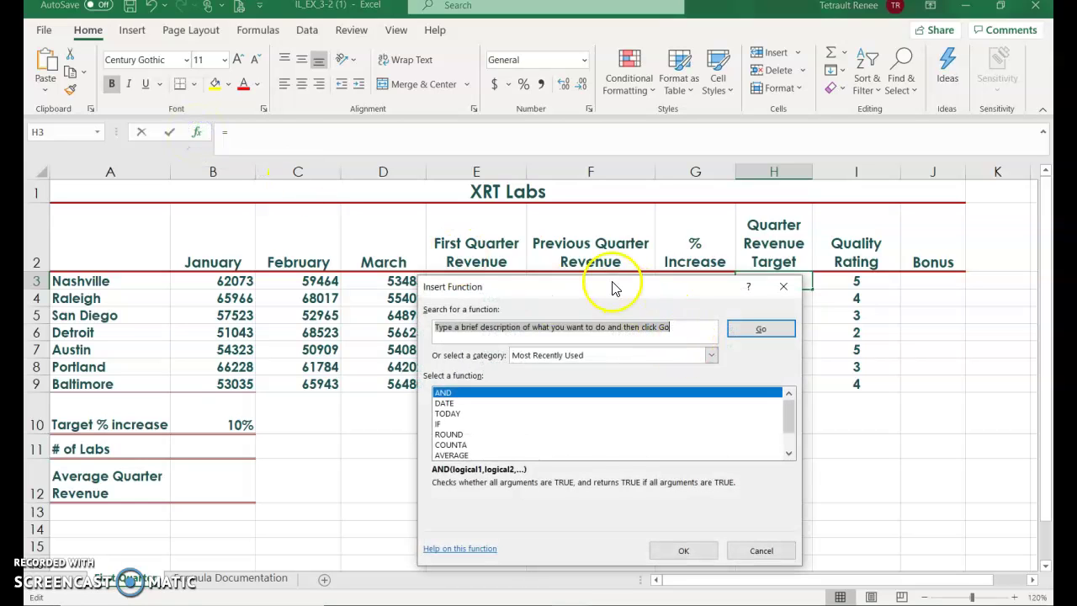
pyautogui.moveTo(613, 288); pyautogui.dragTo(619, 215)
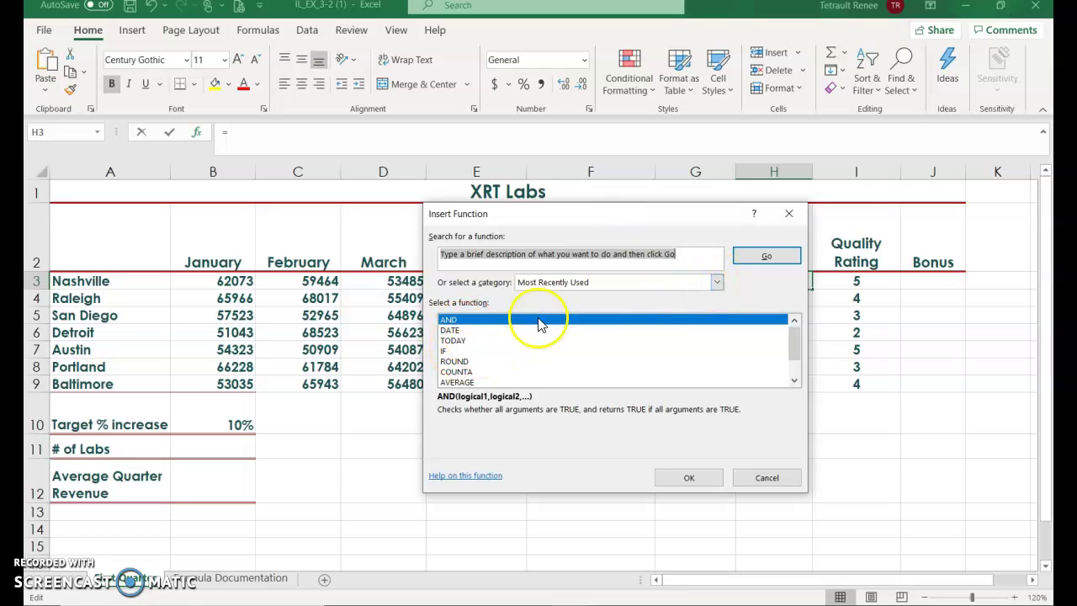
pyautogui.click(715, 282)
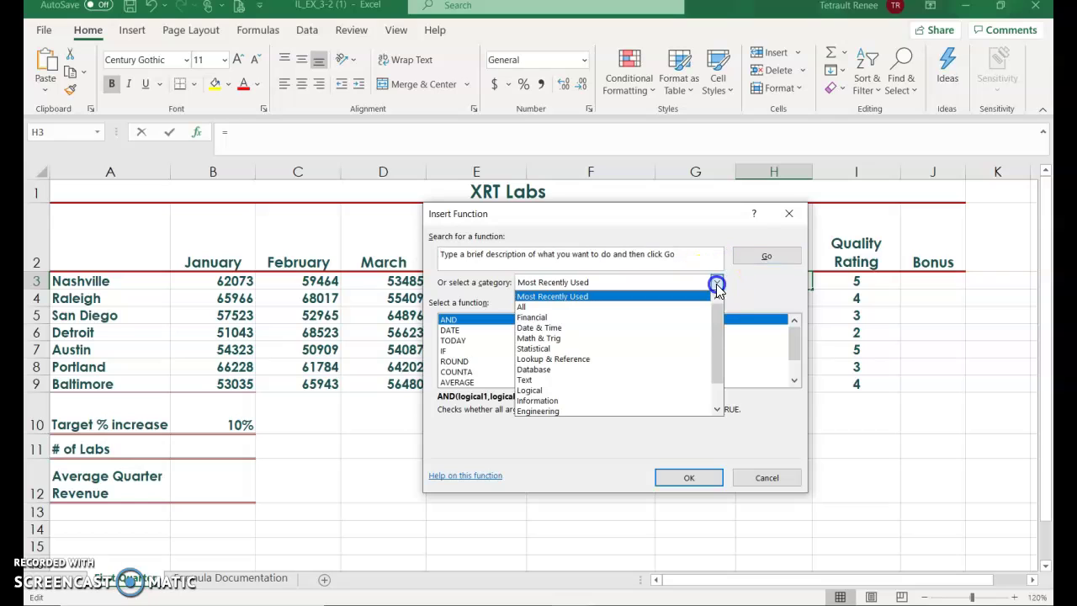
pyautogui.click(446, 351)
pyautogui.click(697, 476)
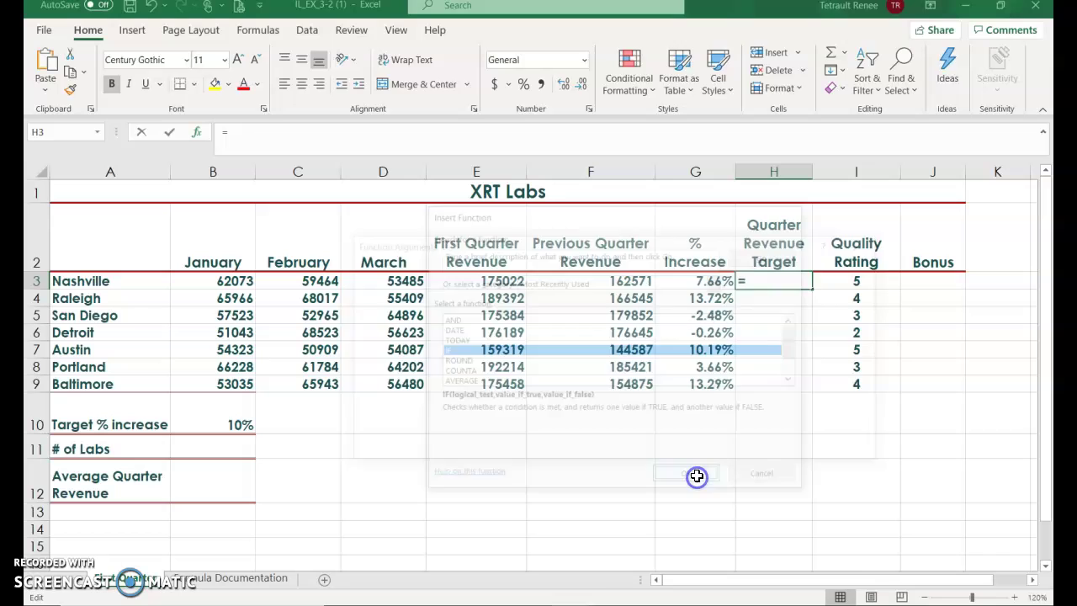
pyautogui.moveTo(693, 255); pyautogui.dragTo(620, 305)
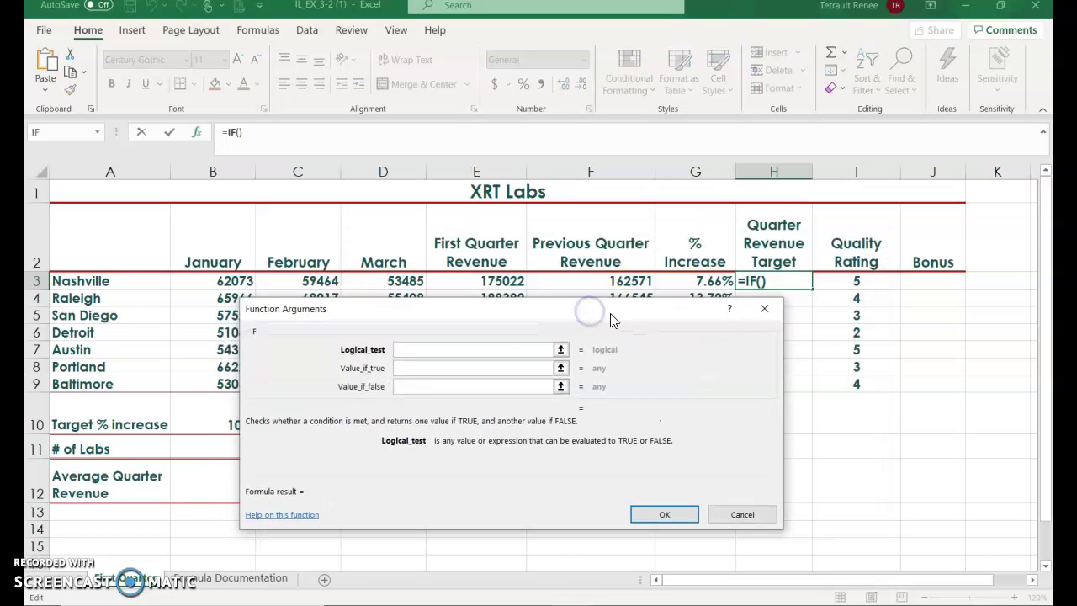
# Set the IF function's logical test to G3>=$B$10, with an absolute reference to the target percentage.
pyautogui.click(694, 283)
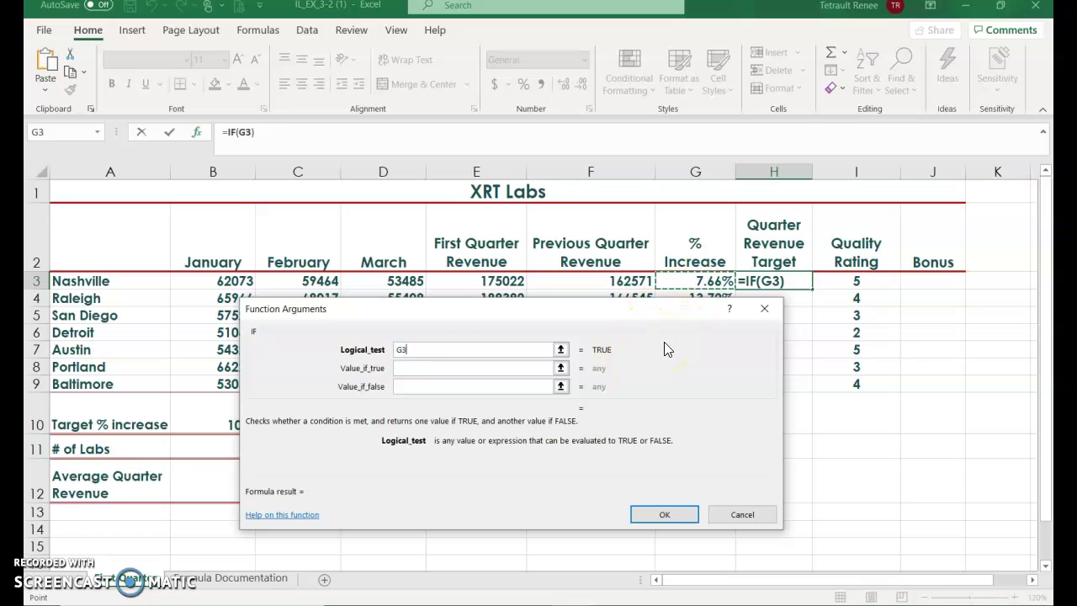
pyautogui.write('>=')
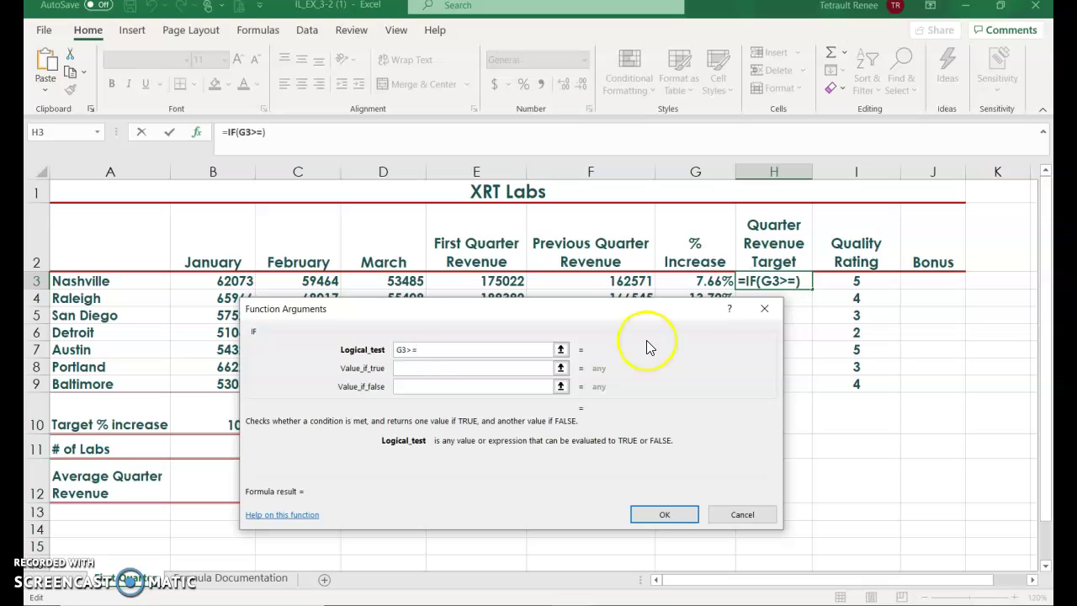
pyautogui.moveTo(591, 328); pyautogui.dragTo(505, 199)
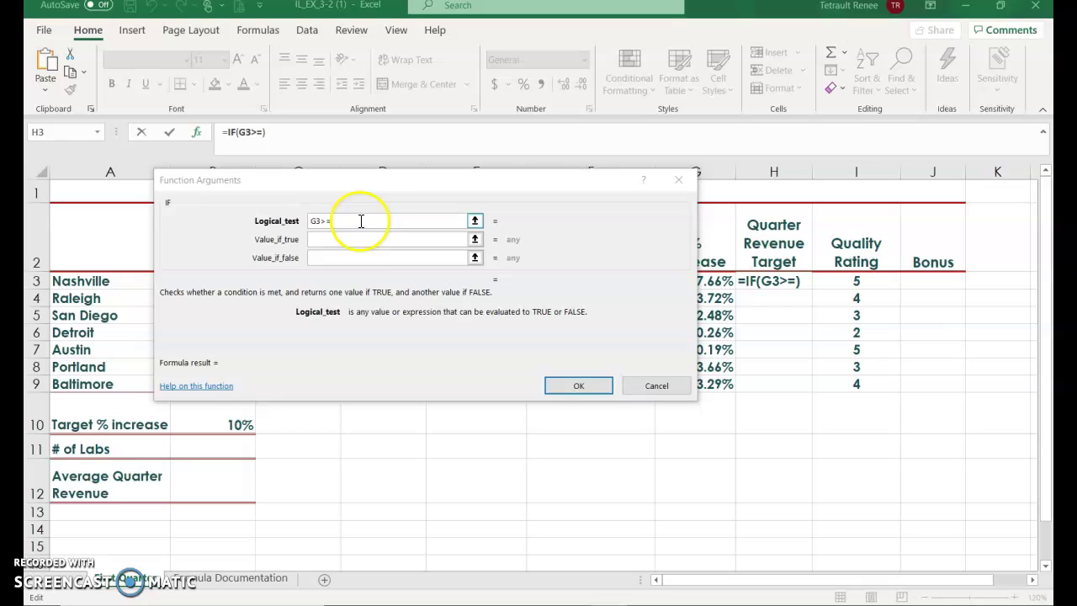
pyautogui.click(225, 423)
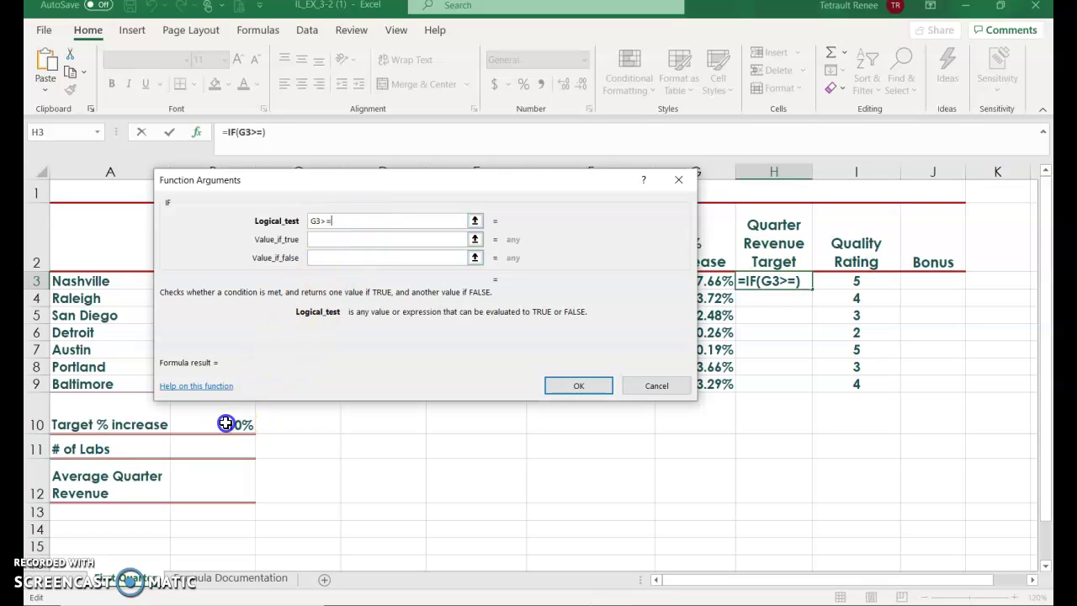
pyautogui.click(225, 423)
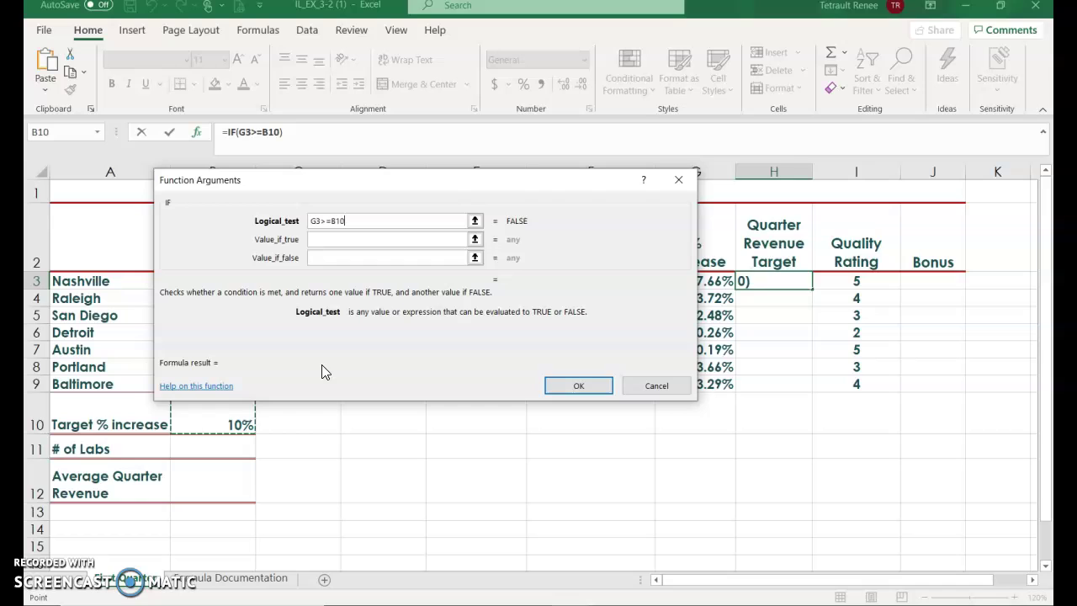
pyautogui.press('F4')
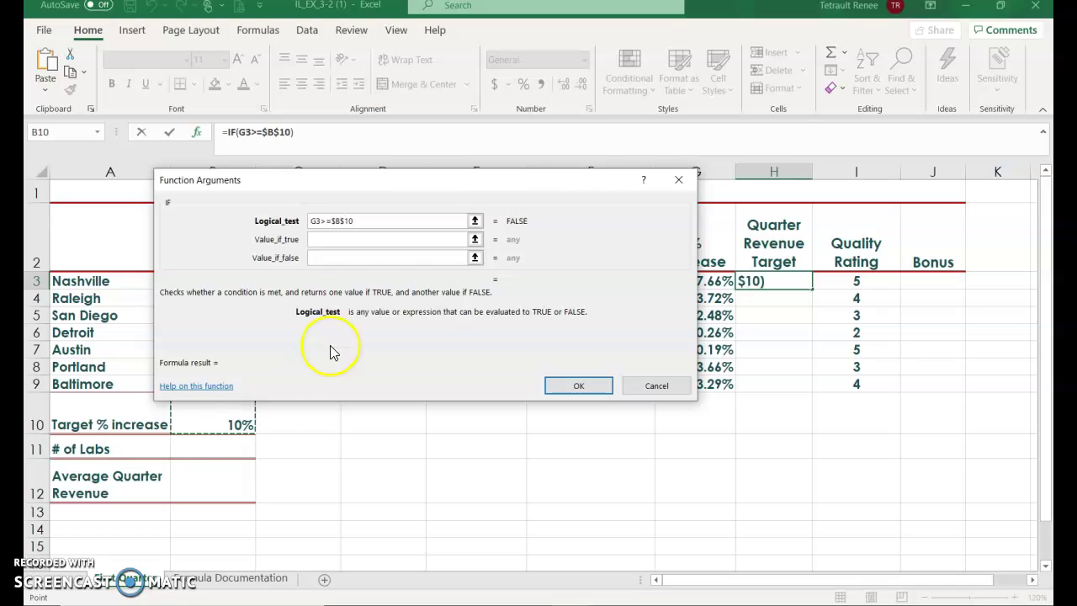
# Make the IF function return Met when true and Missed when false, and confirm the formula in H3.
pyautogui.click(329, 239)
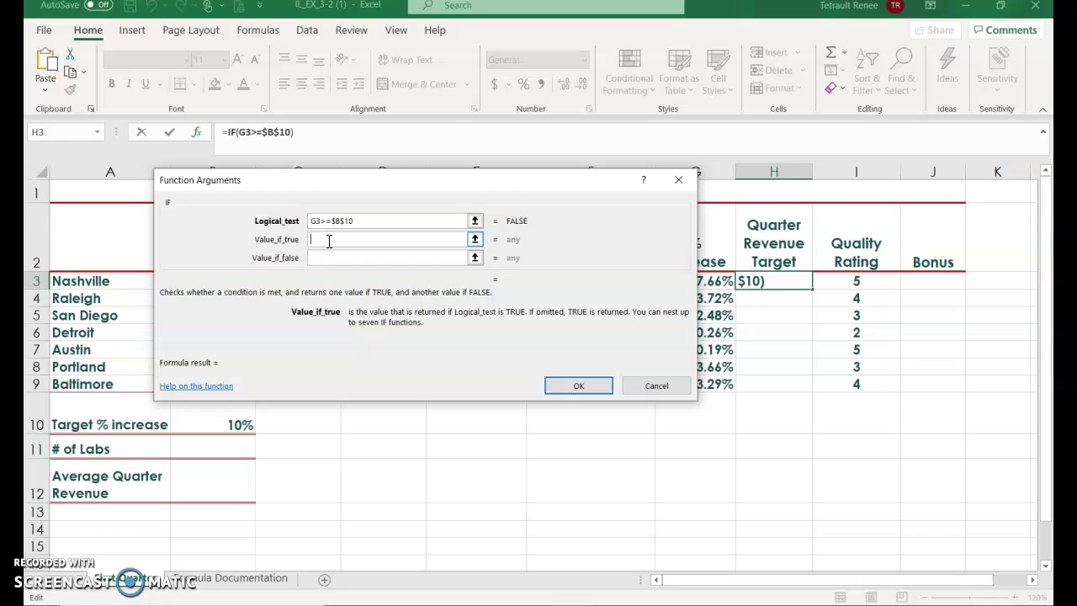
pyautogui.write('Met')
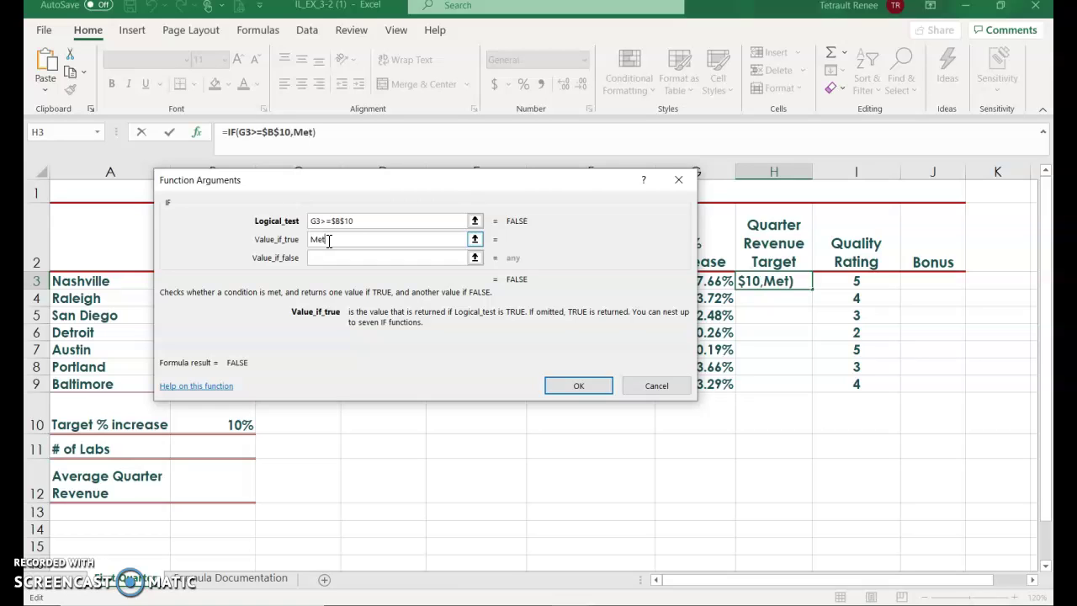
pyautogui.click(342, 256)
pyautogui.write('Missed')
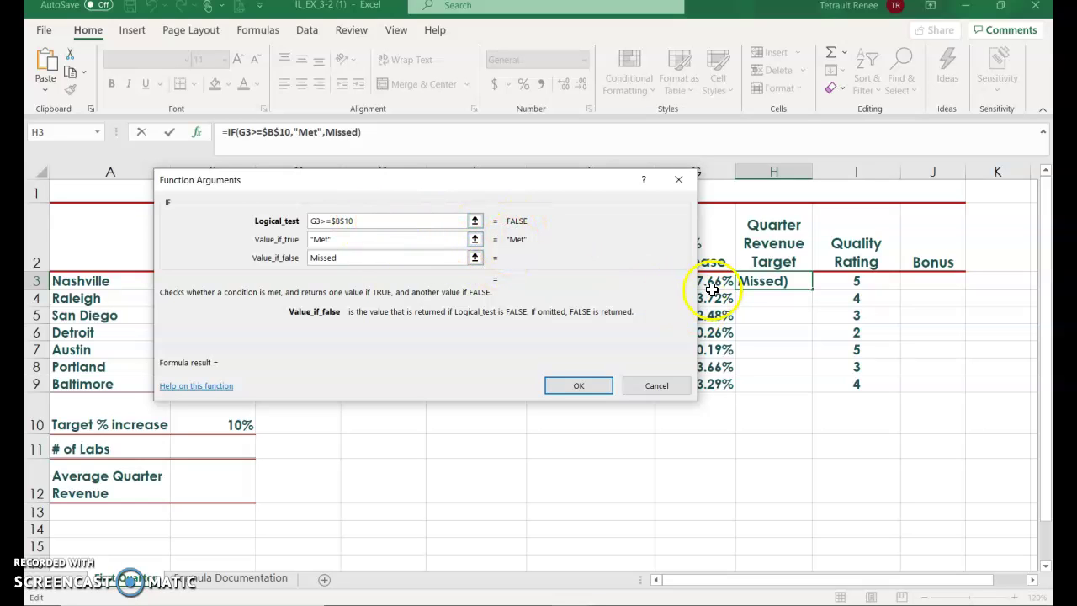
pyautogui.click(579, 387)
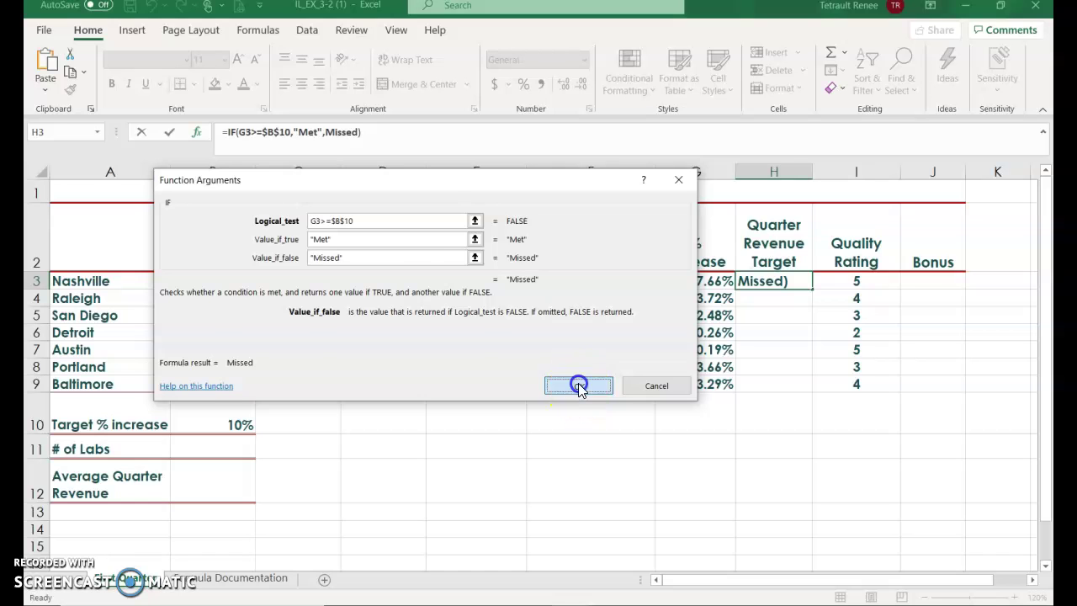
# Fill the IF formula from H3 down to H9 only, undoing any fill that extends past the last lab.
pyautogui.doubleClick(813, 289)
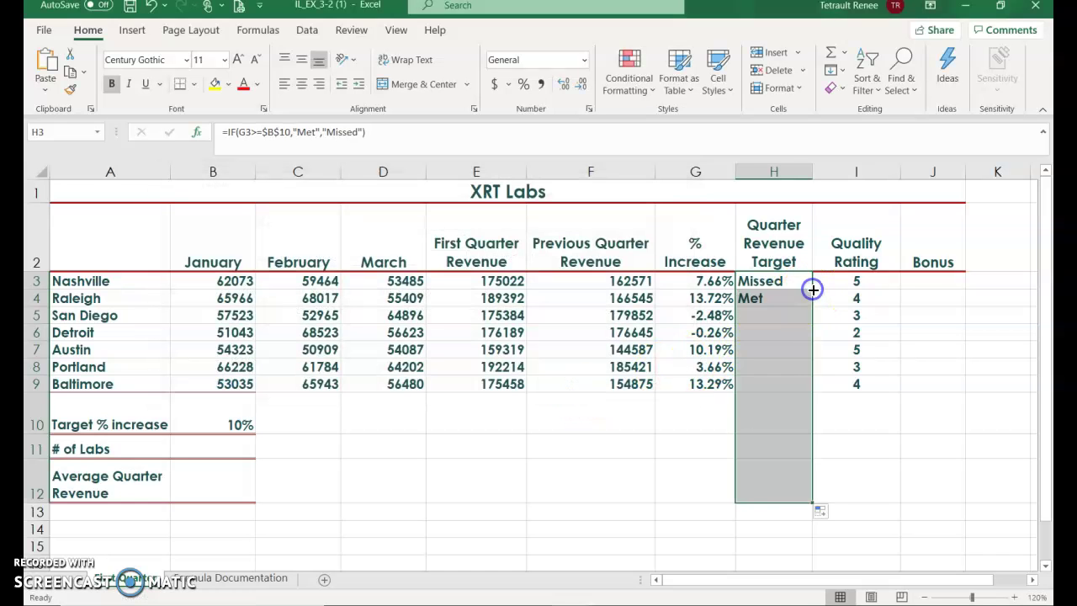
pyautogui.click(150, 6)
pyautogui.moveTo(812, 289); pyautogui.dragTo(812, 390)
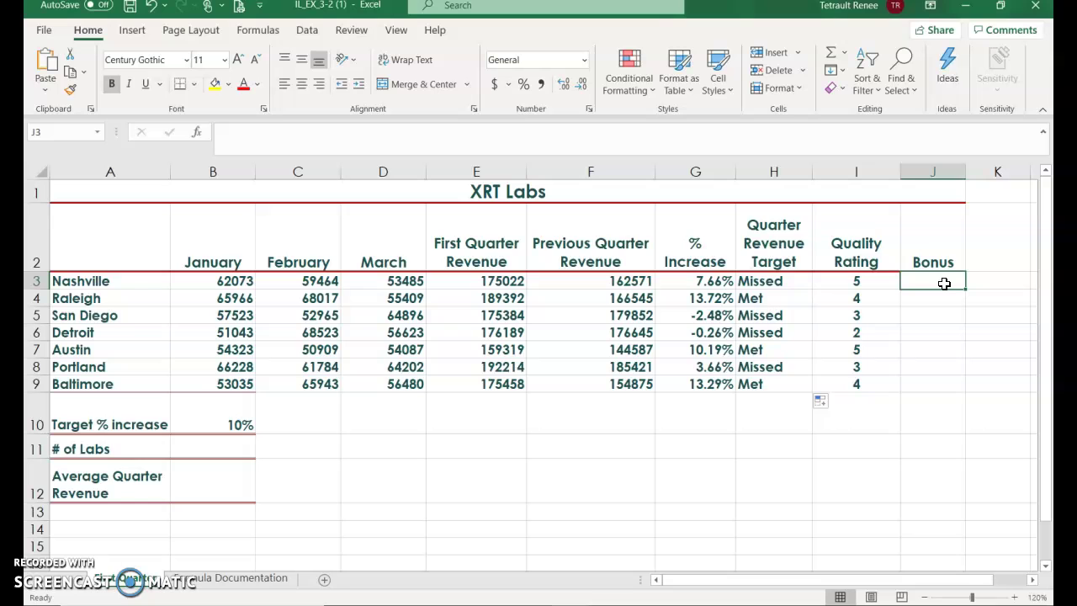
# Insert an AND function in J3 under Bonus, with H3="Met" as its first logical condition.
pyautogui.click(199, 132)
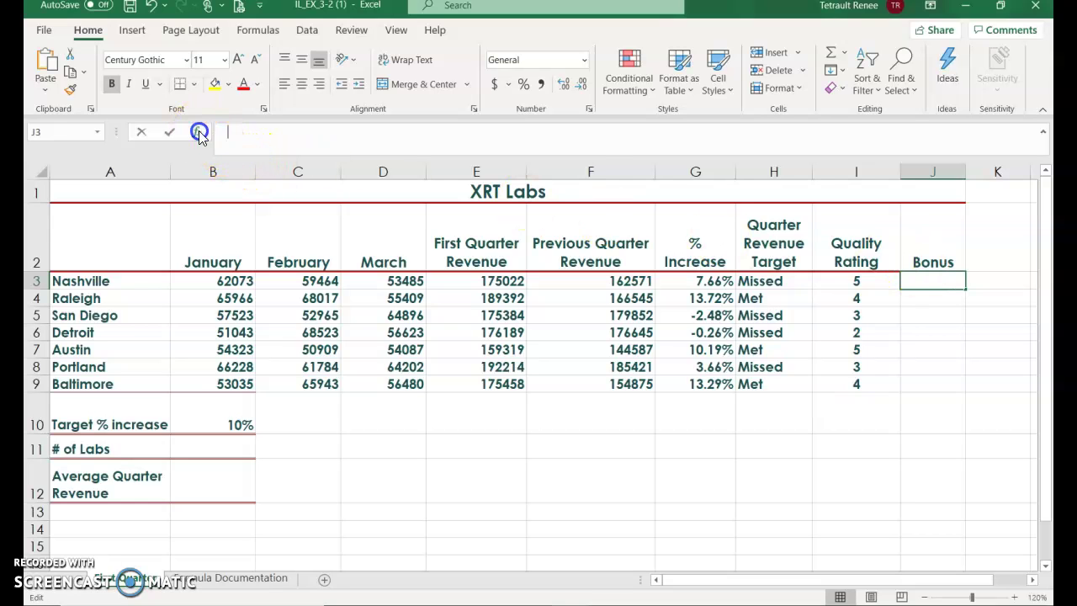
pyautogui.click(259, 267)
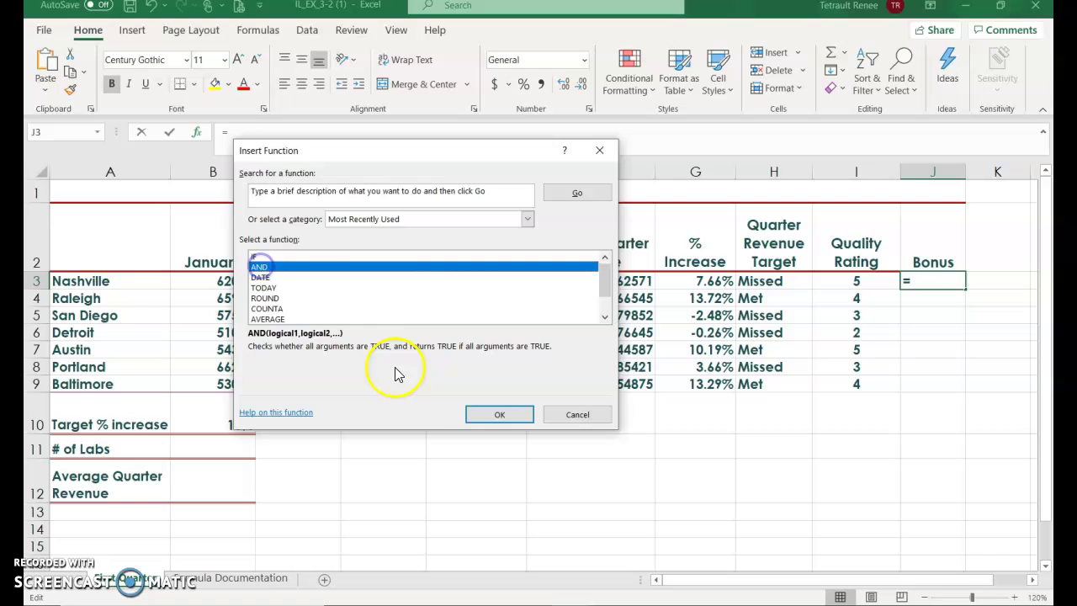
pyautogui.click(486, 414)
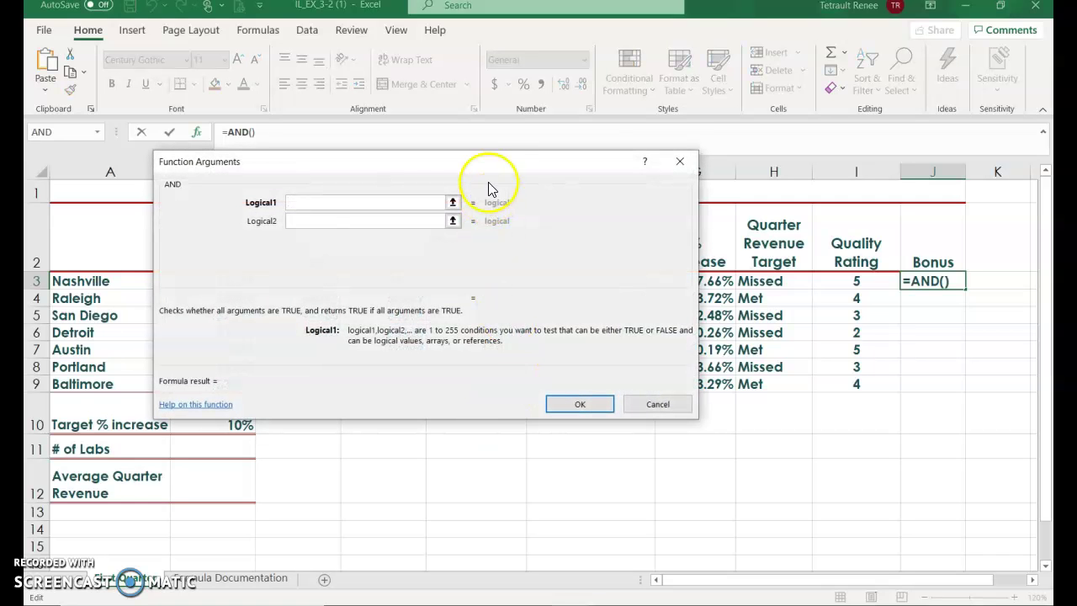
pyautogui.moveTo(493, 168); pyautogui.dragTo(456, 251)
pyautogui.click(779, 280)
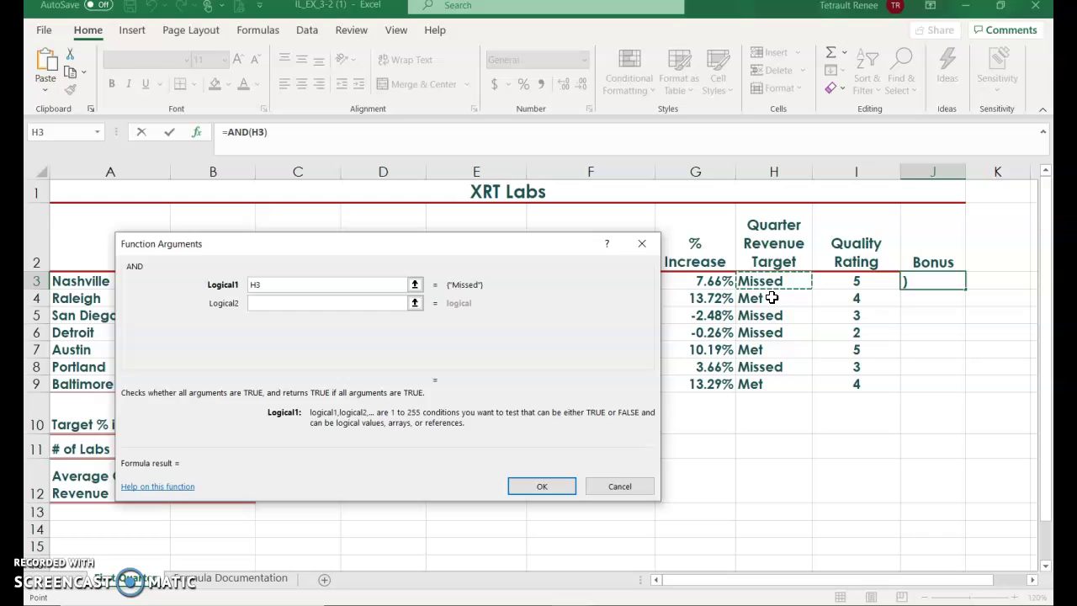
pyautogui.write('="Met')
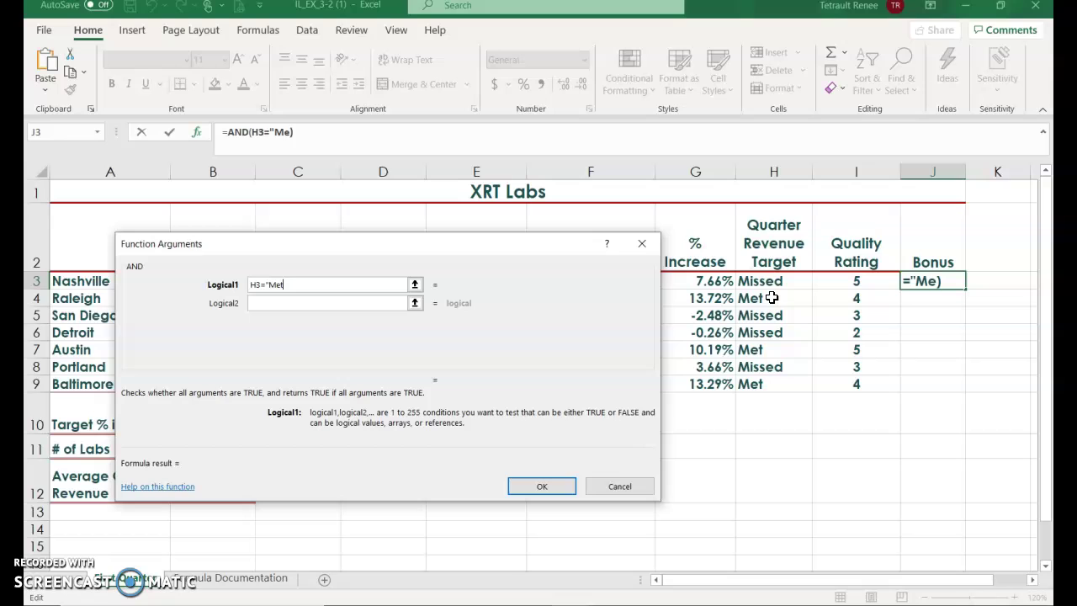
pyautogui.write('"')
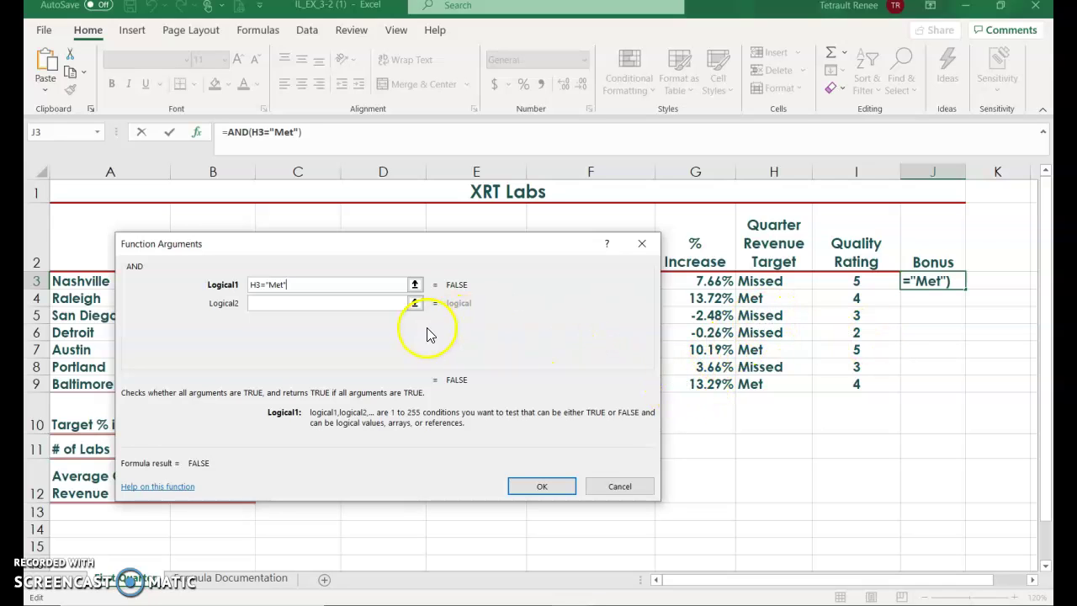
# Add I3>=4 as the AND function's second condition and fill the confirmed formula down to J9.
pyautogui.click(313, 302)
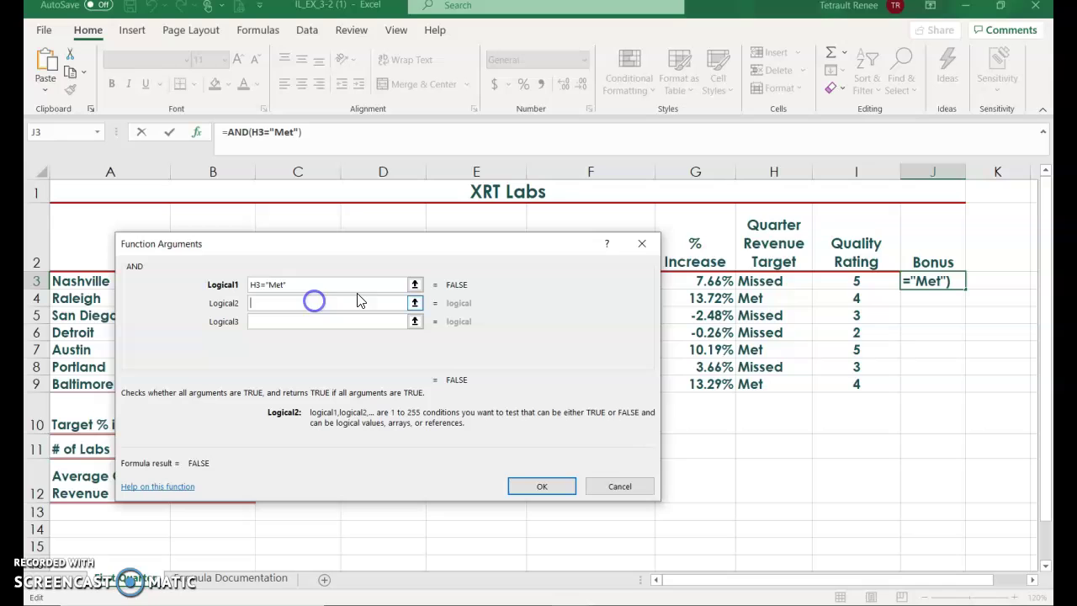
pyautogui.click(854, 283)
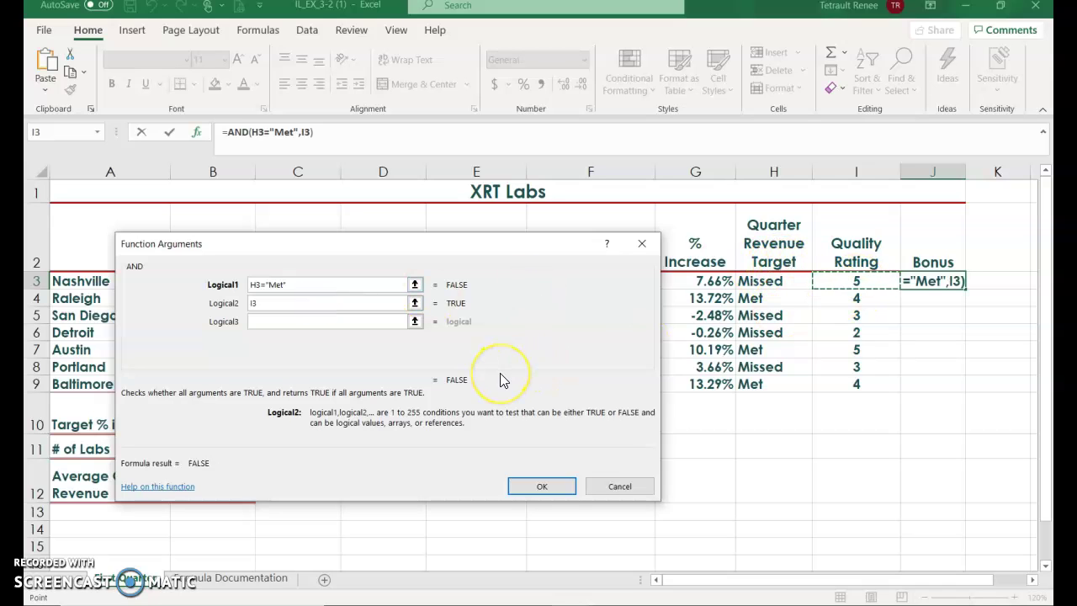
pyautogui.write('>')
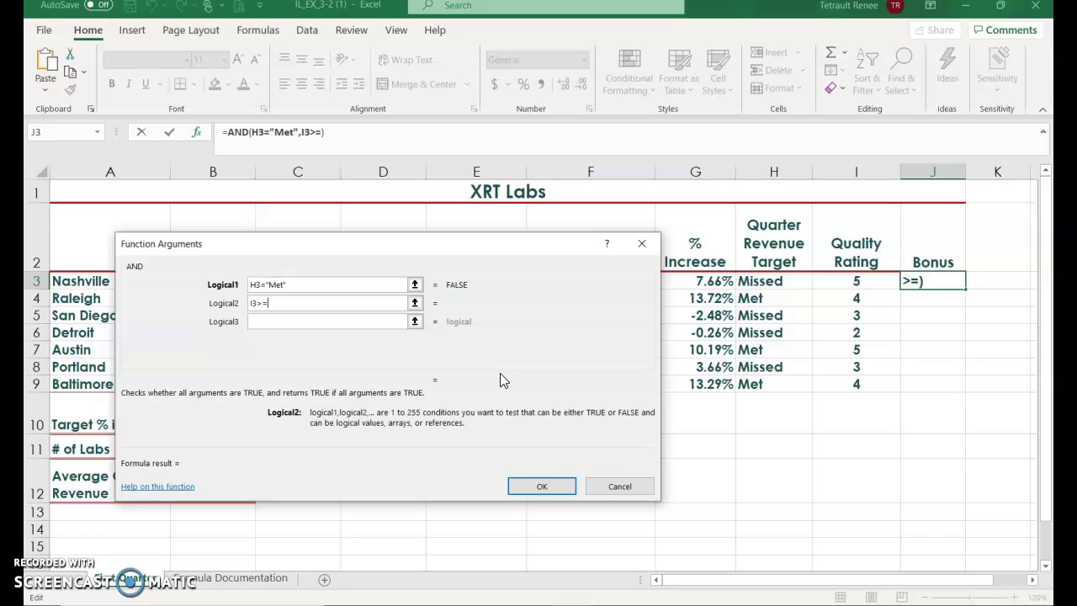
pyautogui.write('=4')
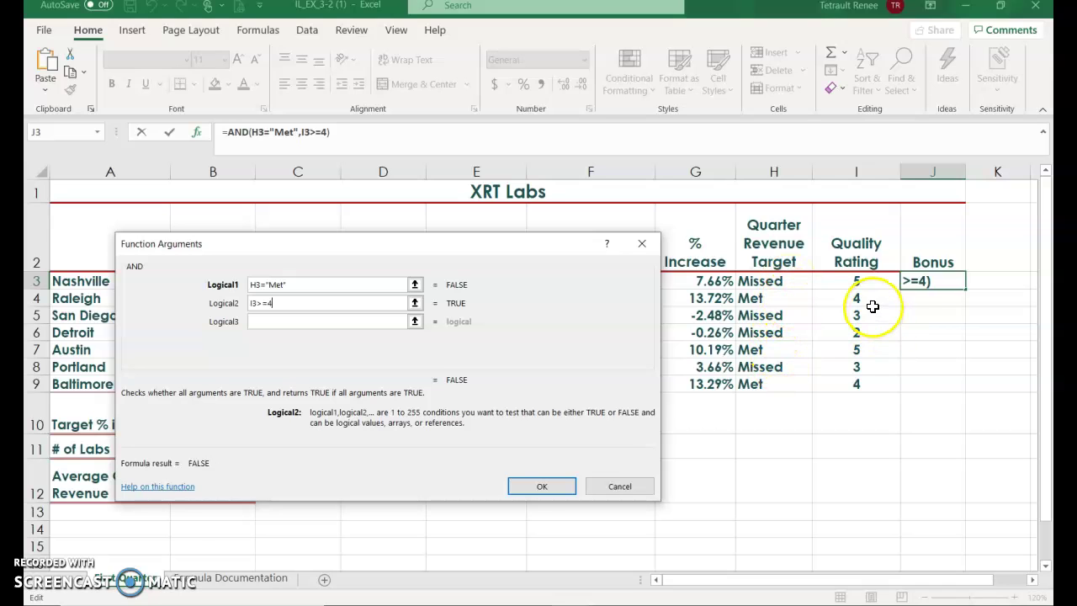
pyautogui.click(517, 488)
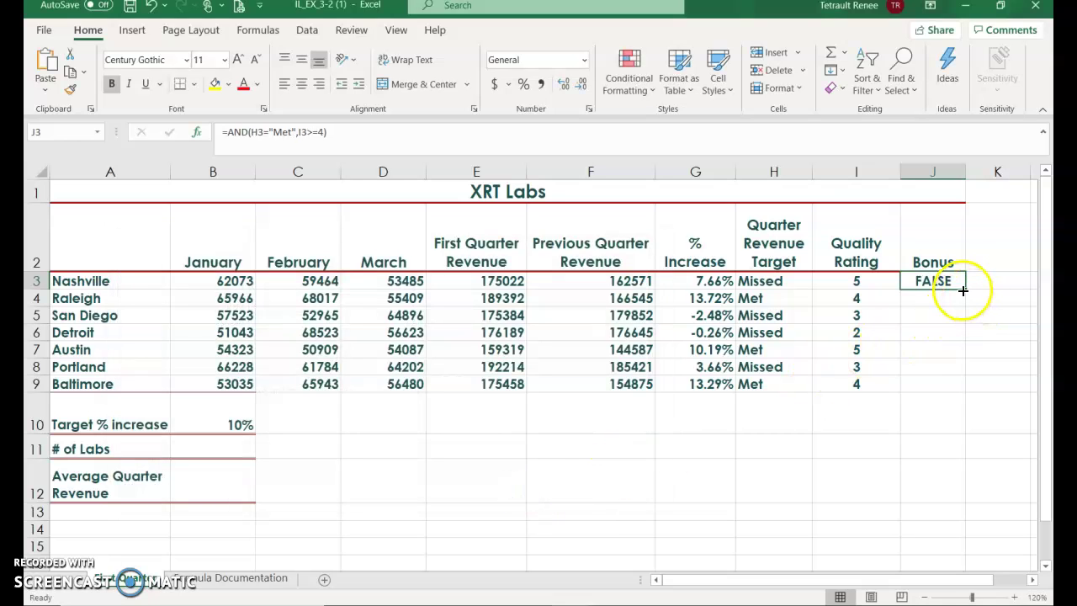
pyautogui.moveTo(962, 289); pyautogui.dragTo(958, 391)
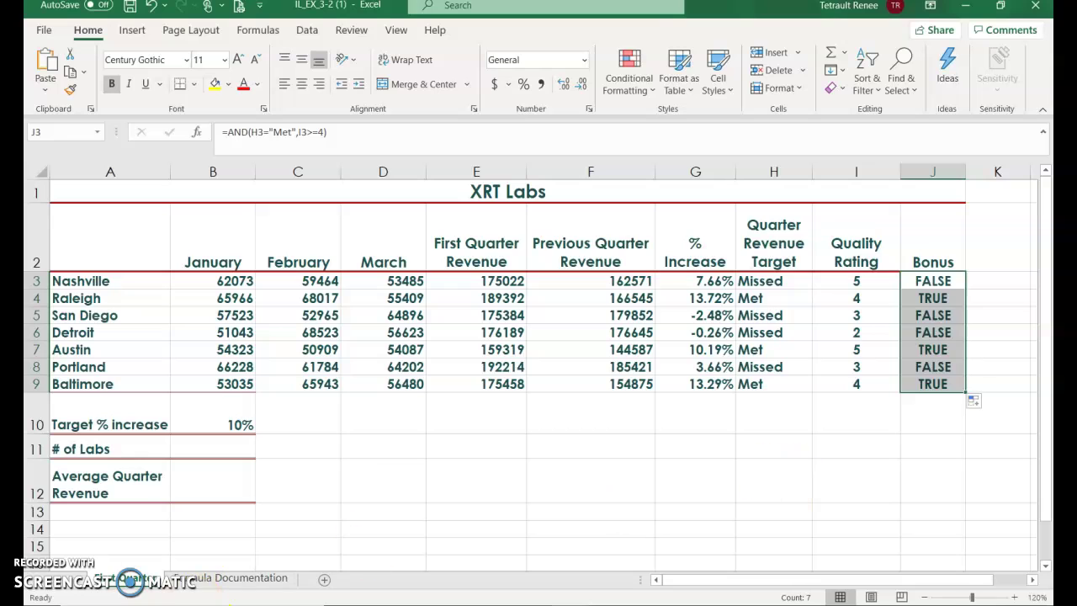
# Enter your full name in the center section of the worksheet's footer.
pyautogui.click(135, 39)
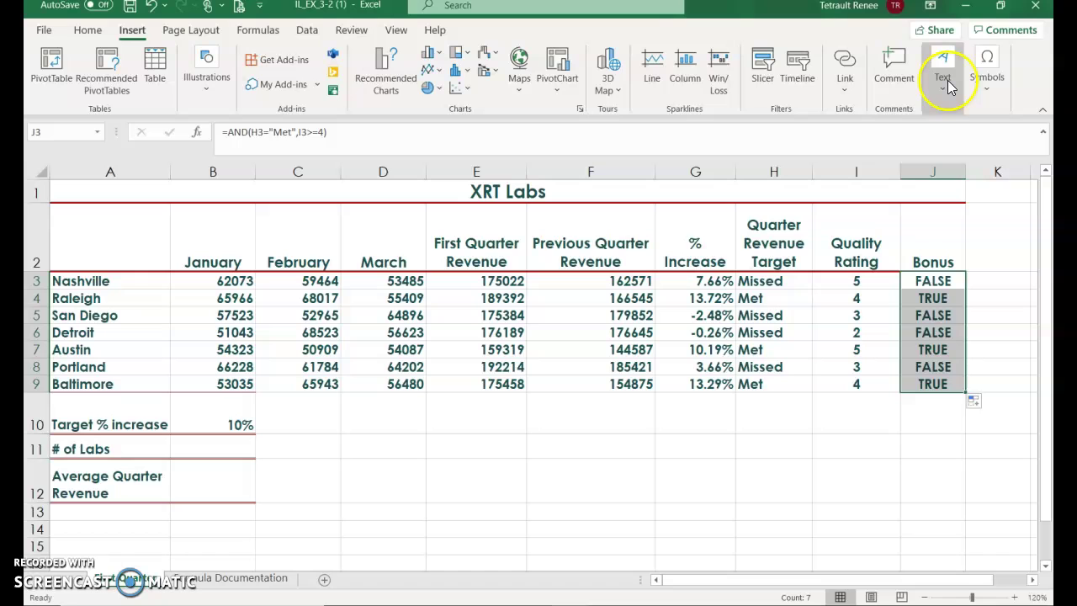
pyautogui.click(946, 80)
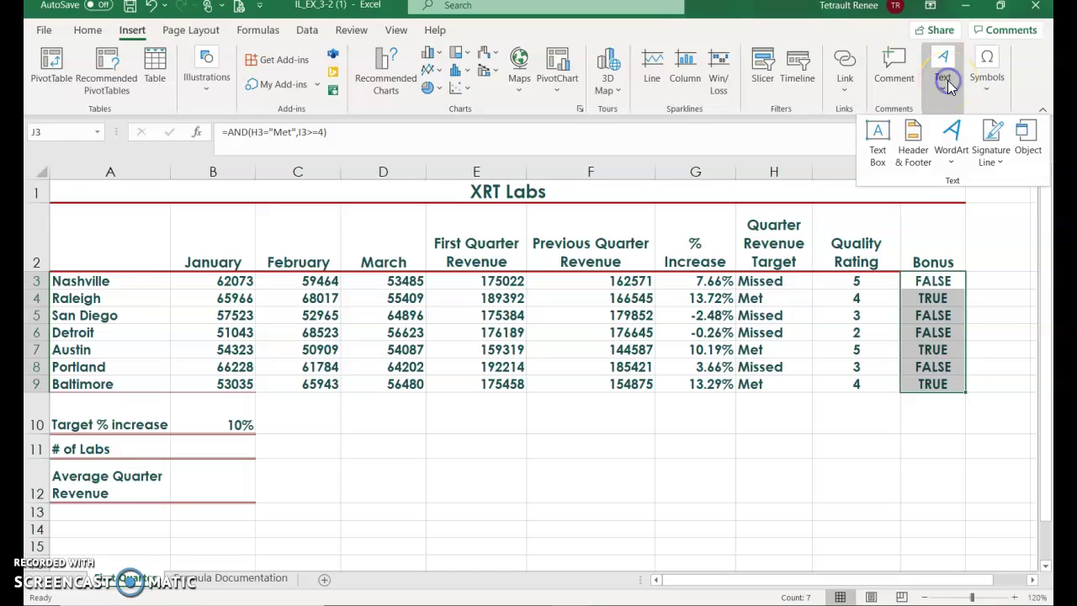
pyautogui.click(925, 155)
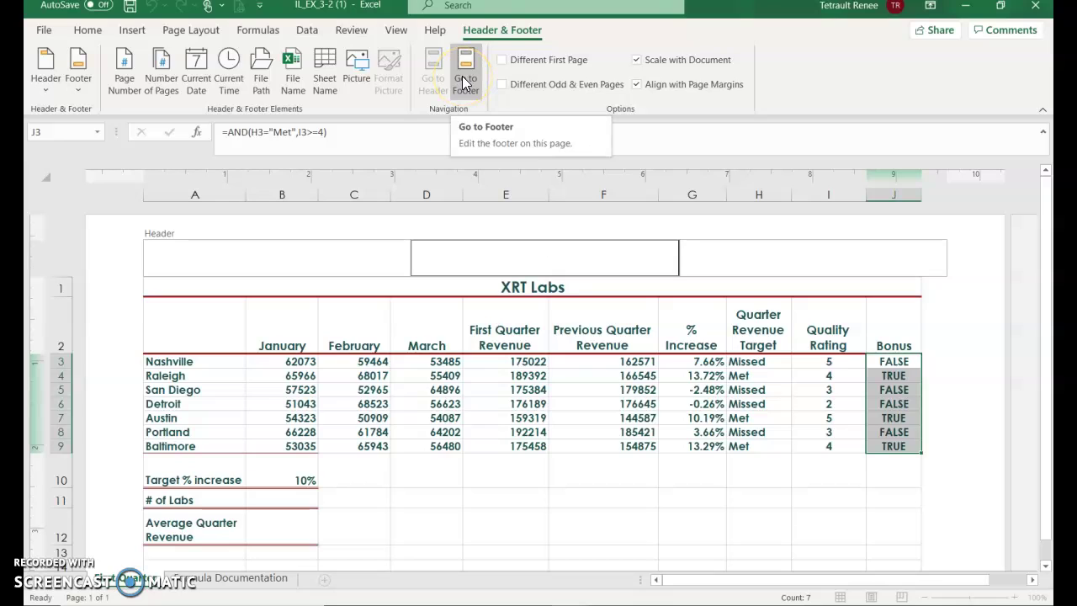
pyautogui.click(465, 85)
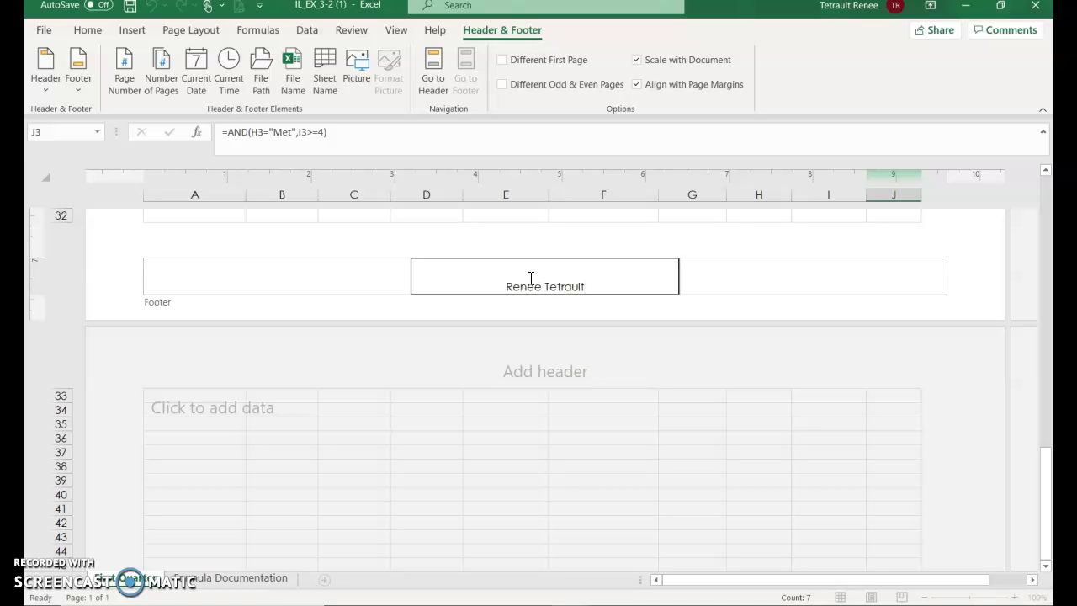
pyautogui.click(616, 216)
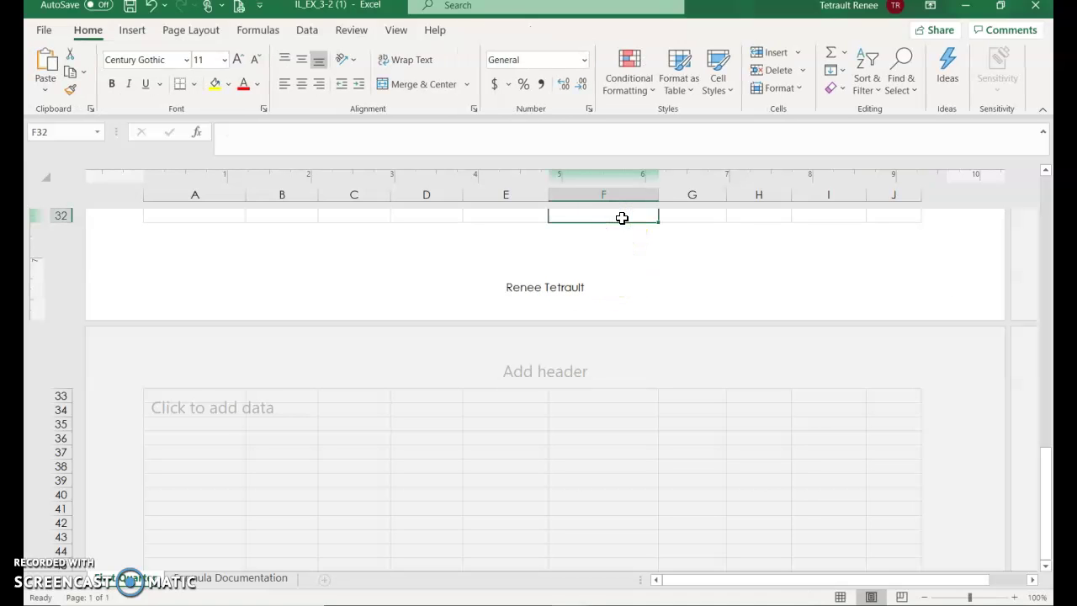
# Return the worksheet to Normal view and go to cell A1.
pyautogui.click(399, 31)
pyautogui.click(244, 64)
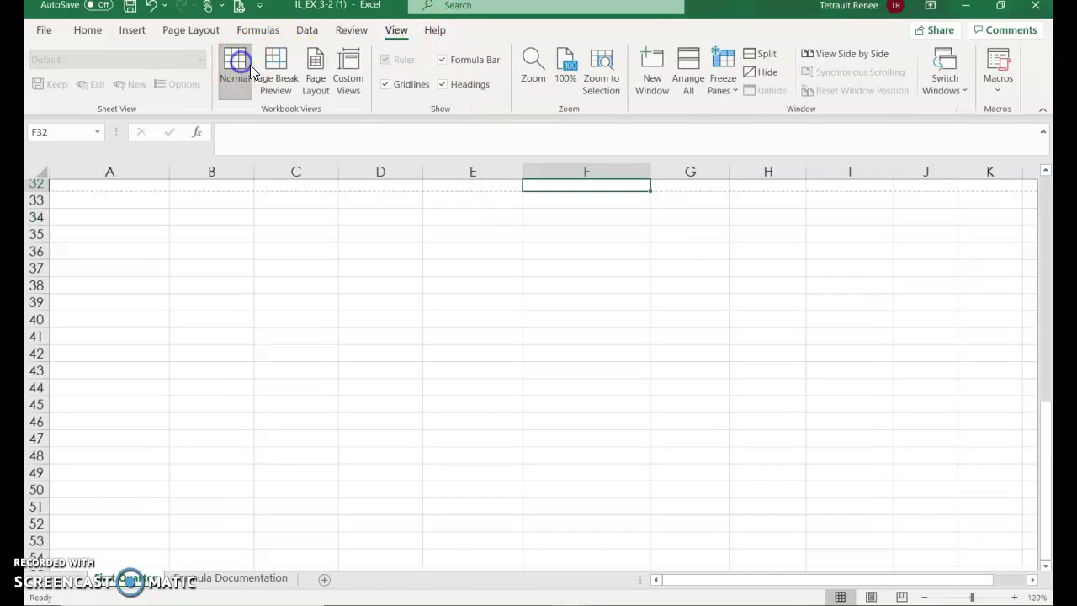
pyautogui.hotkey('ctrl', 'Home')
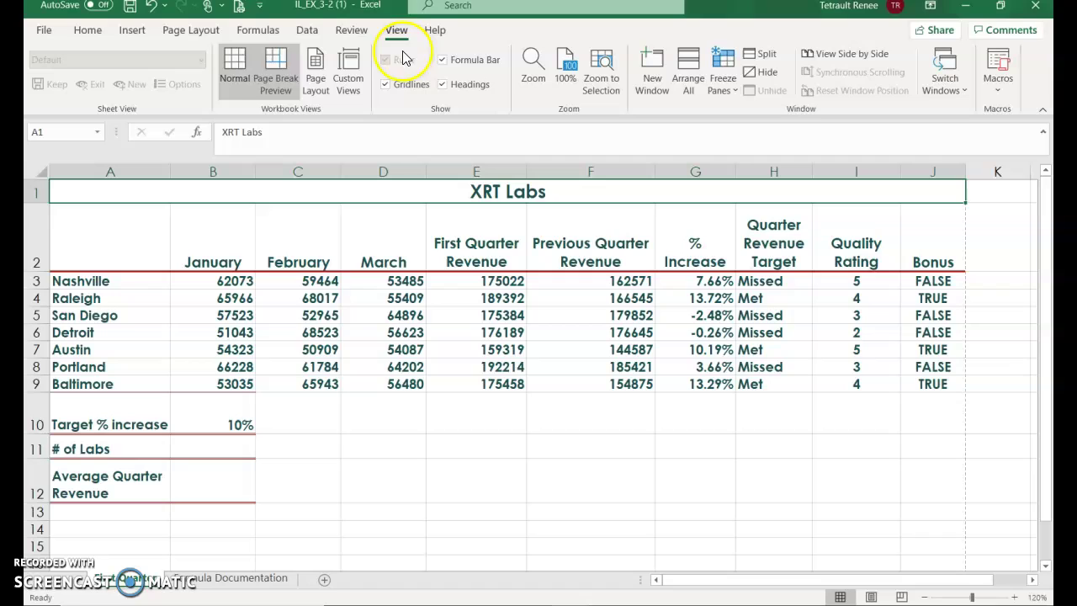
# Enter an AutoSum formula in B12, beside Average Quarter Revenue, over the First Quarter Revenue range E3:E9.
pyautogui.click(204, 494)
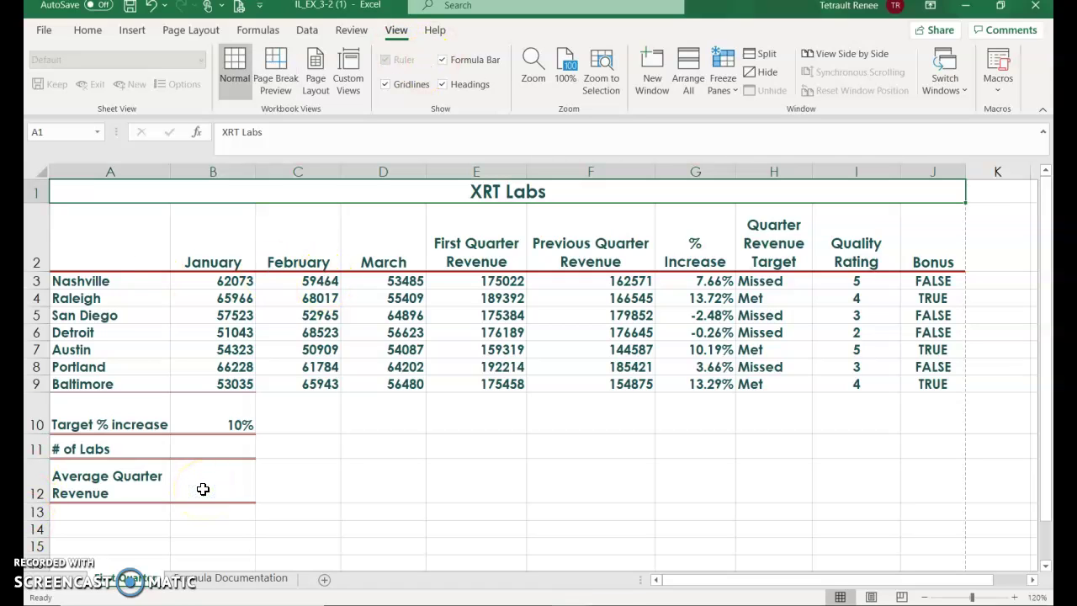
pyautogui.click(208, 487)
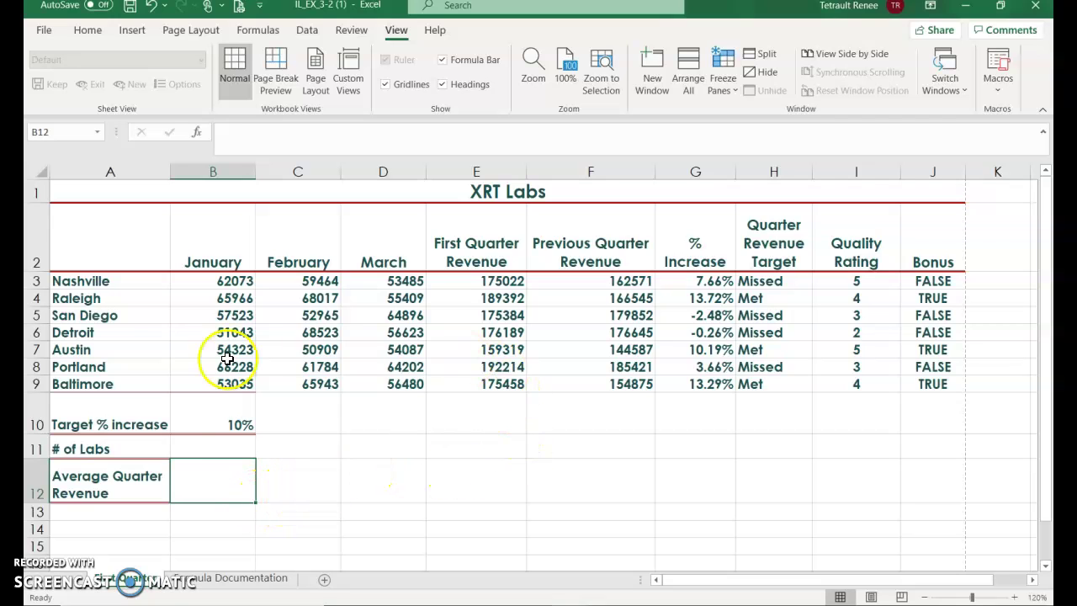
pyautogui.click(231, 482)
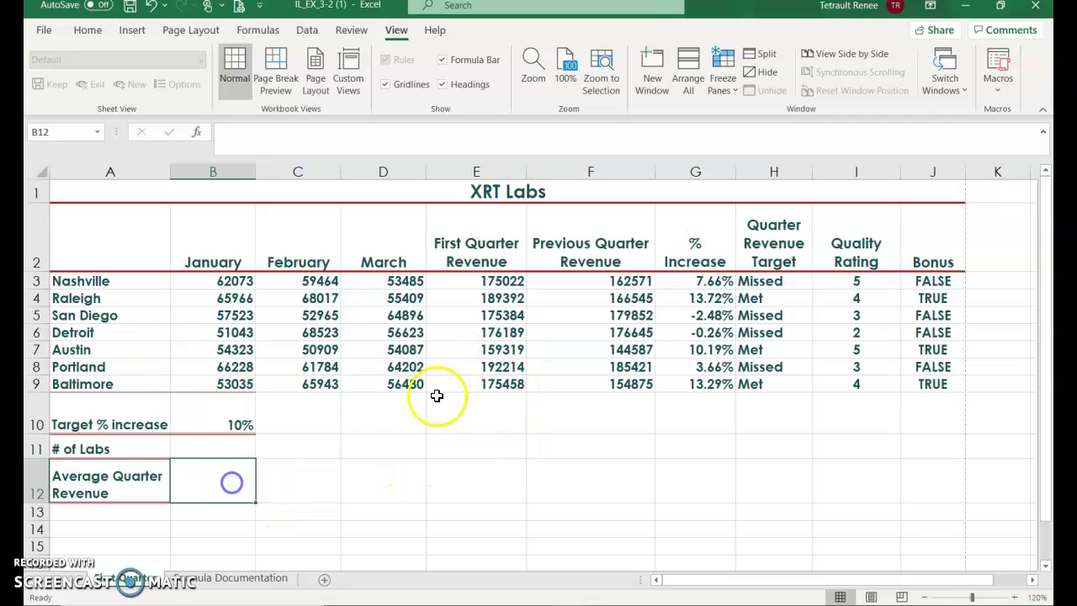
pyautogui.click(88, 29)
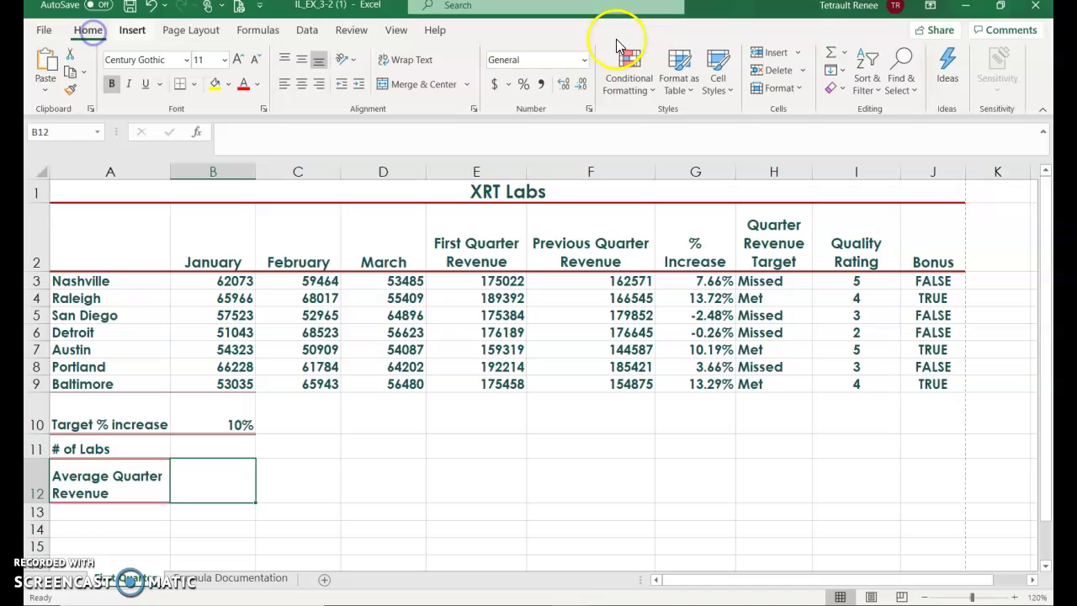
pyautogui.click(829, 58)
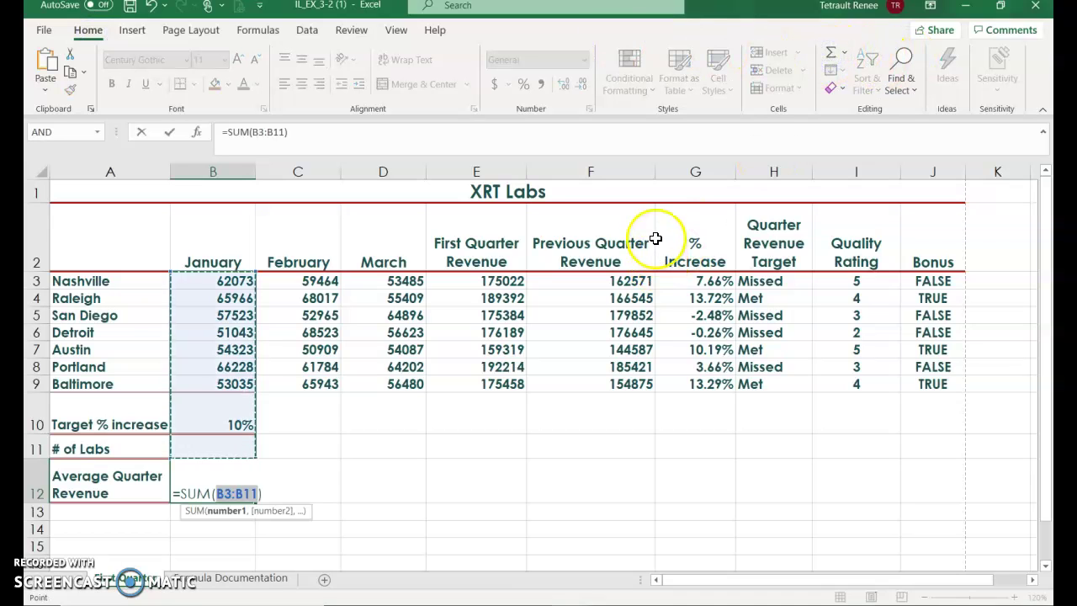
pyautogui.moveTo(501, 283); pyautogui.dragTo(500, 377)
pyautogui.press('Return')
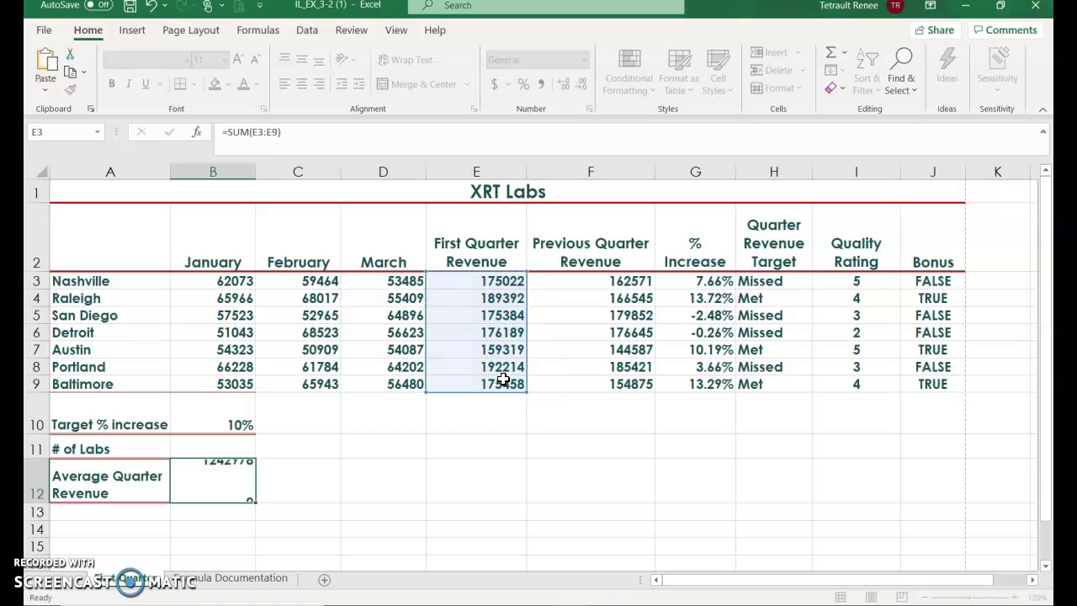
# Replace SUM with AVERAGE in the B12 formula so it reads =AVERAGE(E3:E9).
pyautogui.click(209, 489)
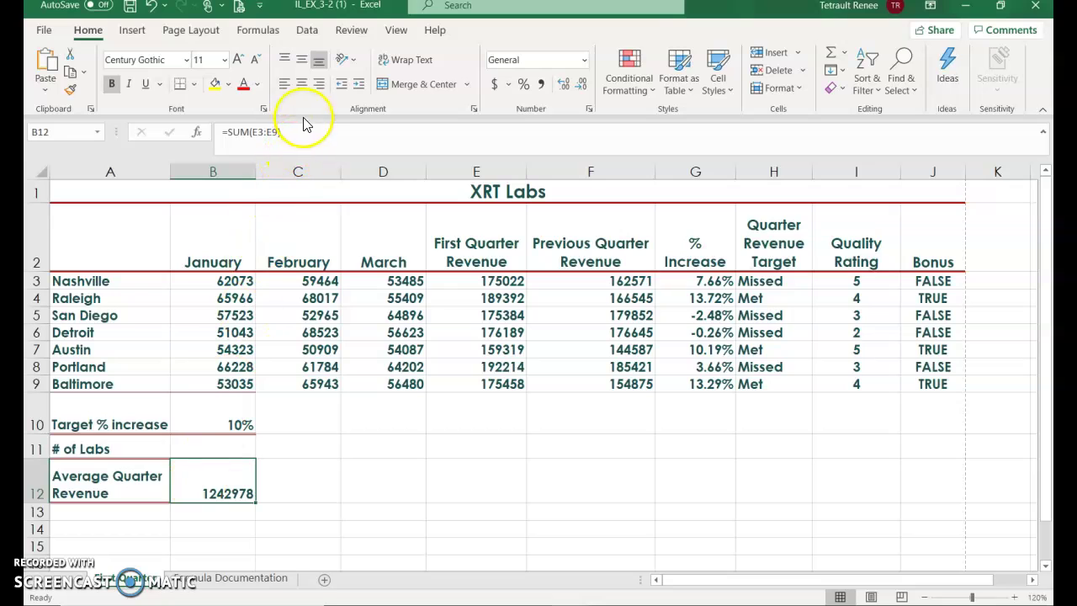
pyautogui.click(249, 137)
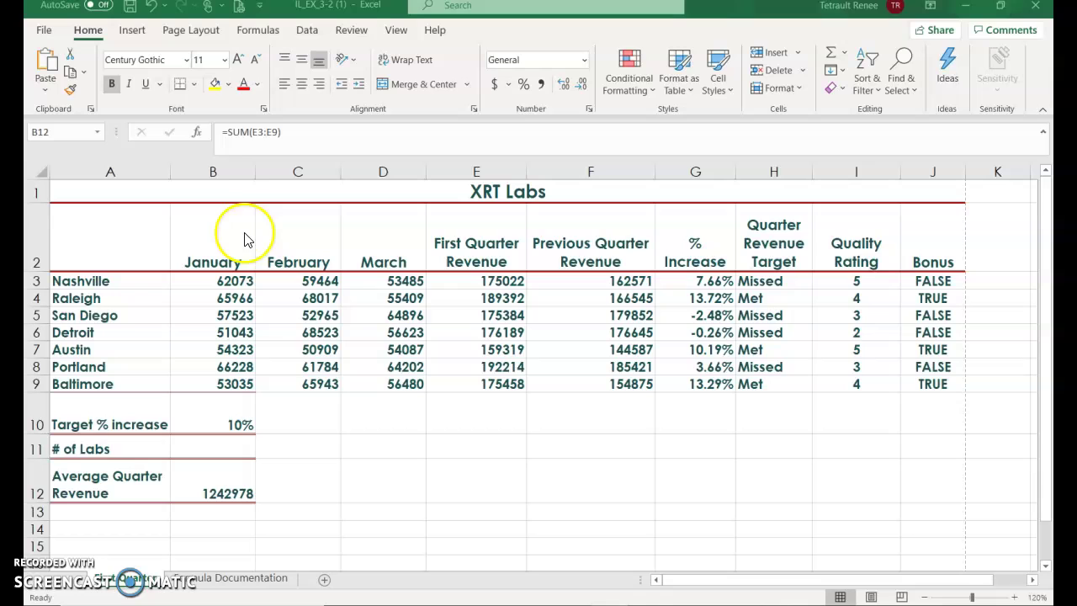
pyautogui.click(249, 137)
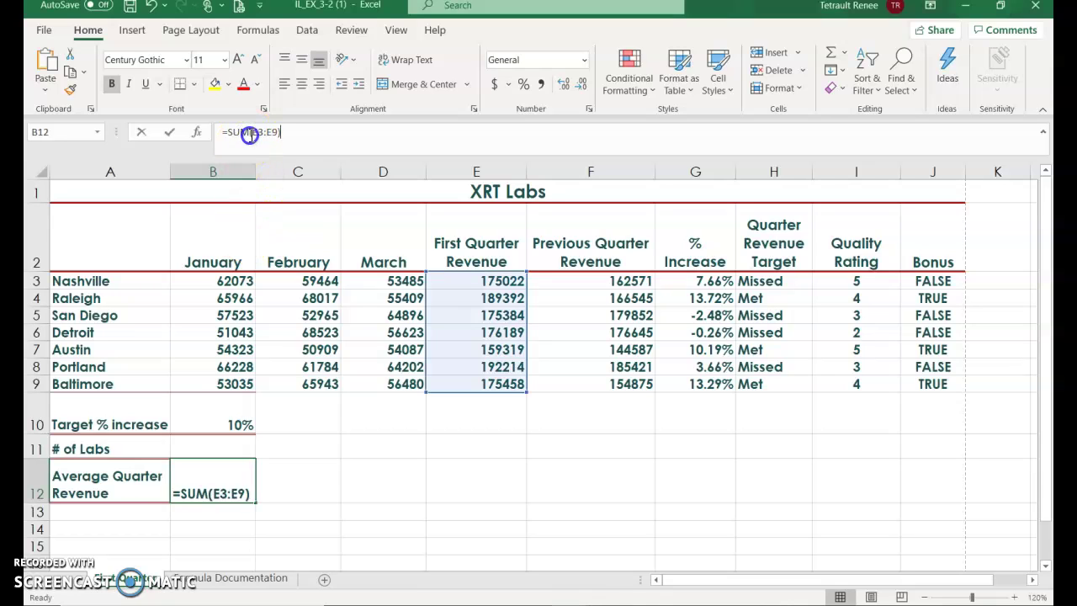
pyautogui.press('BackSpace')
pyautogui.press('BackSpace')
pyautogui.press('BackSpace')
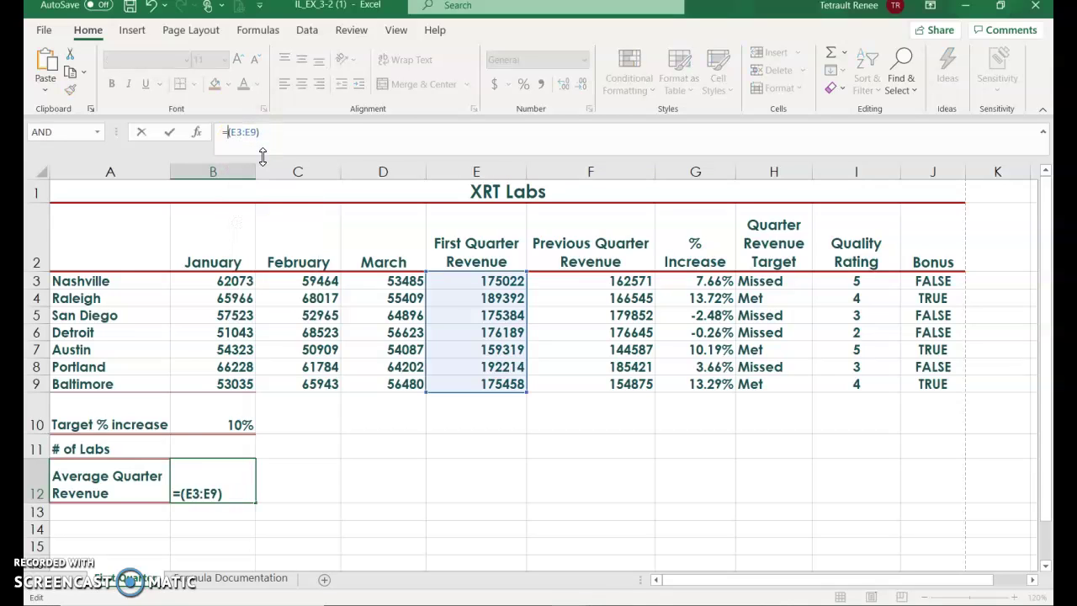
pyautogui.write('AVERAG')
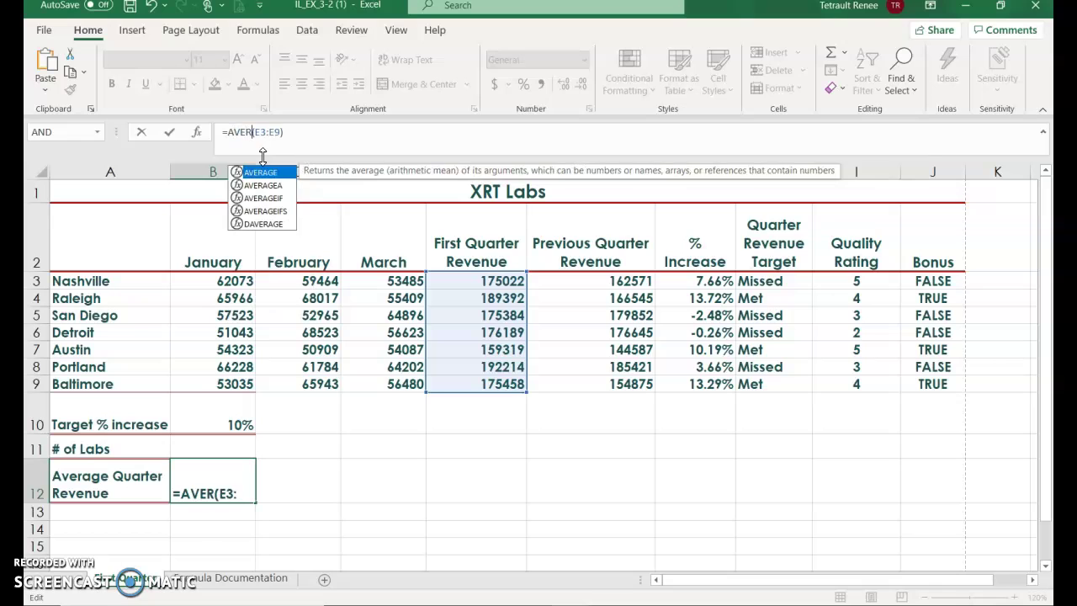
pyautogui.write('E')
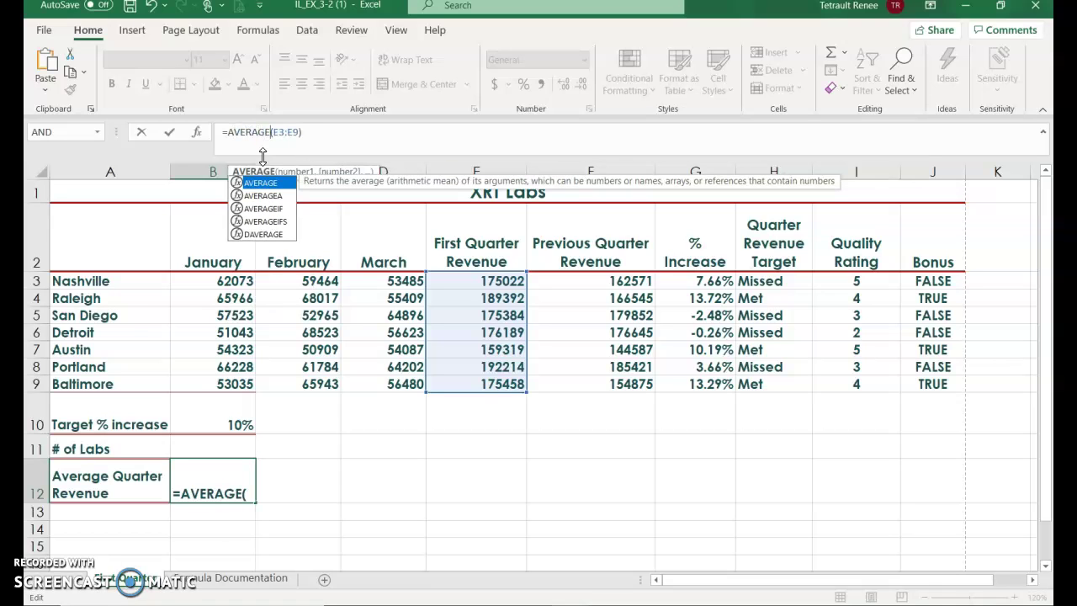
pyautogui.click(169, 132)
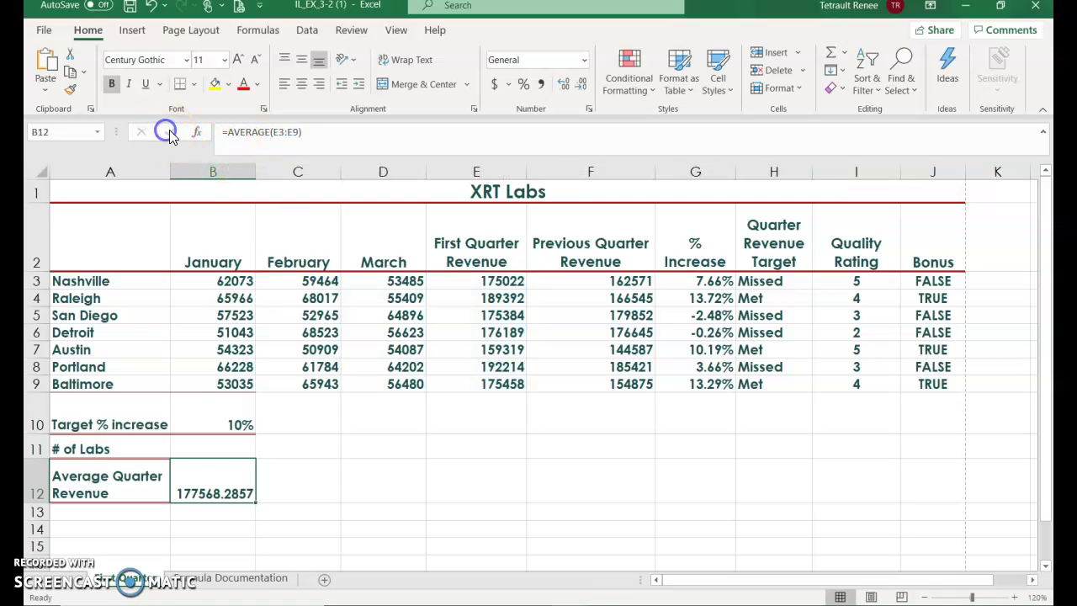
# Nest the Average Quarter Revenue formula in B12 inside ROUND with zero decimals, so it reads =ROUND(AVERAGE(E3:E9),0).
pyautogui.click(248, 135)
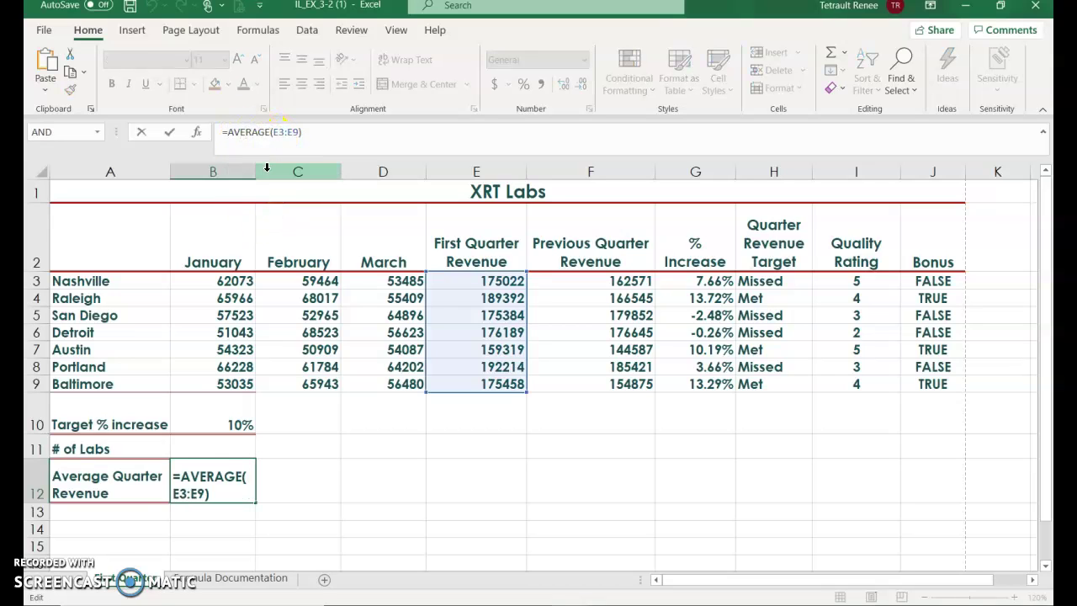
pyautogui.write('ROUND(')
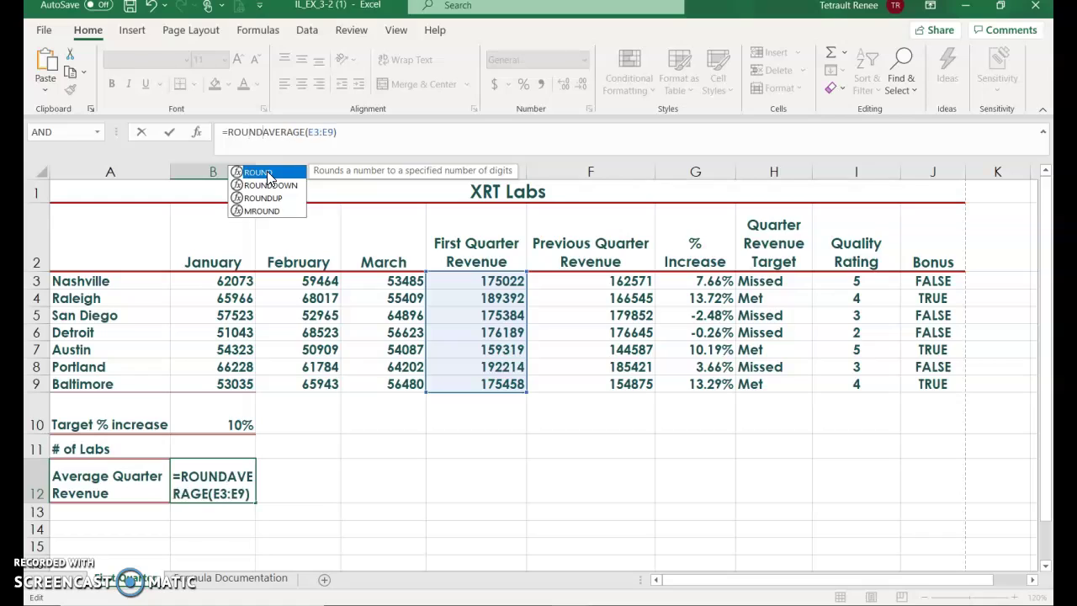
pyautogui.press('End')
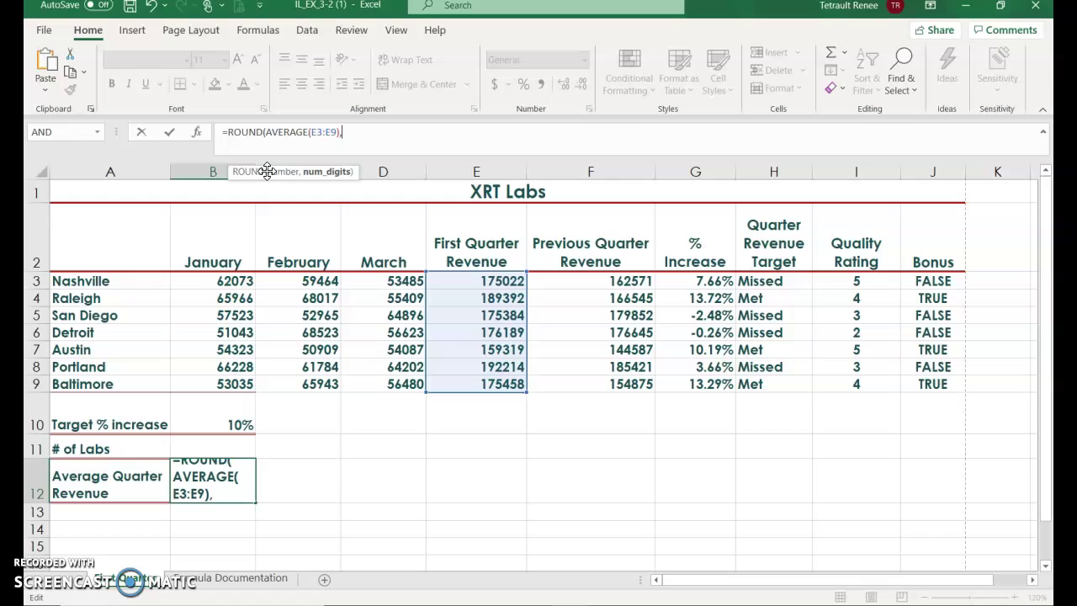
pyautogui.write(',9)')
pyautogui.write('0)')
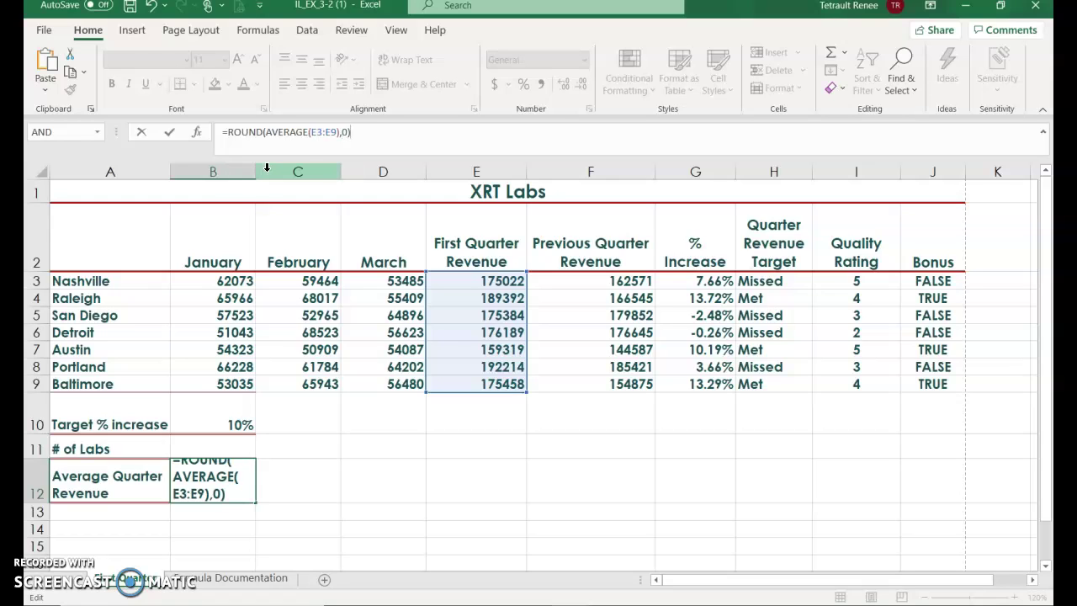
pyautogui.click(169, 132)
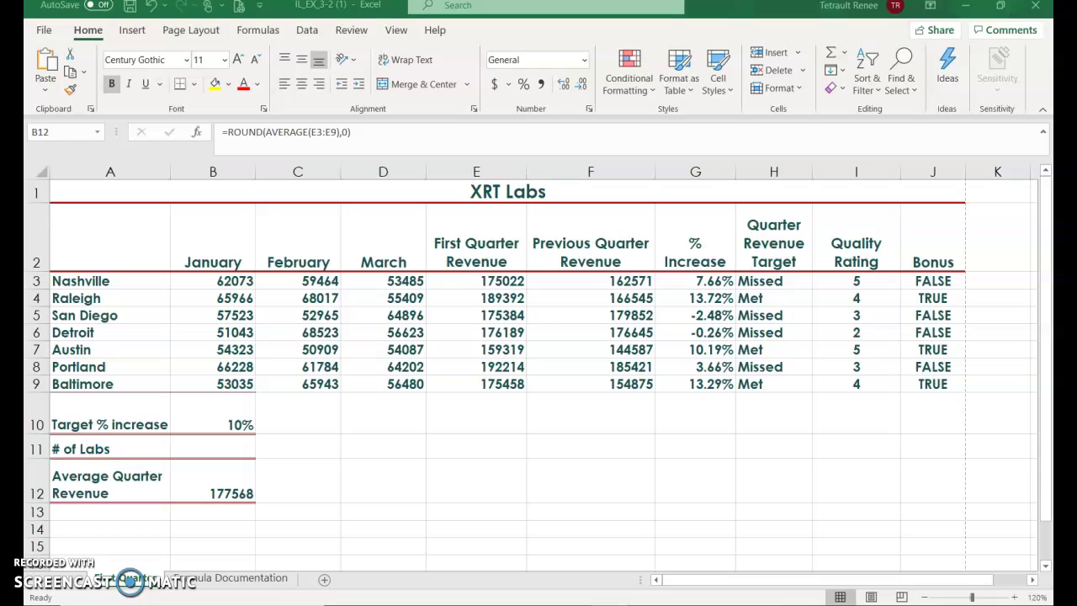
# Enter a COUNTA formula in B11, beside # of Labs, that counts the lab names in A3:A9.
pyautogui.doubleClick(228, 445)
pyautogui.press('Escape')
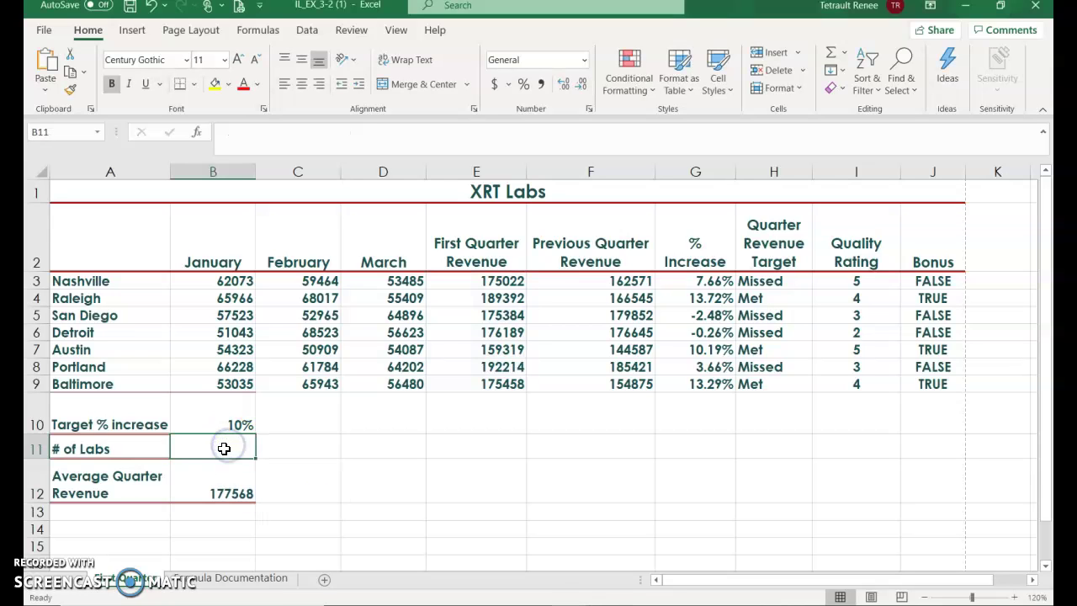
pyautogui.click(224, 446)
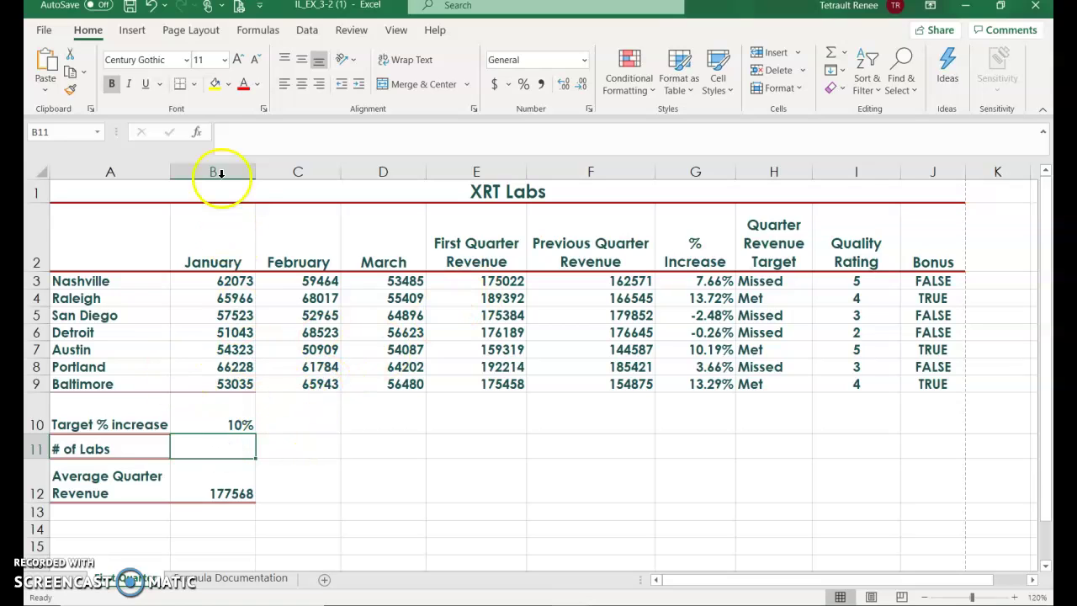
pyautogui.write('=c')
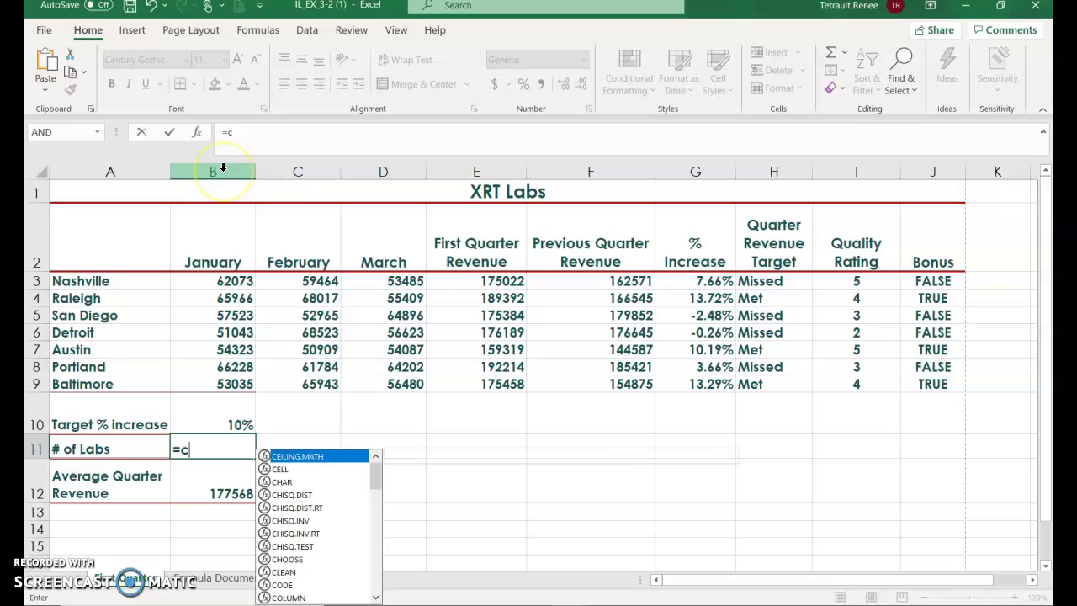
pyautogui.write('ou')
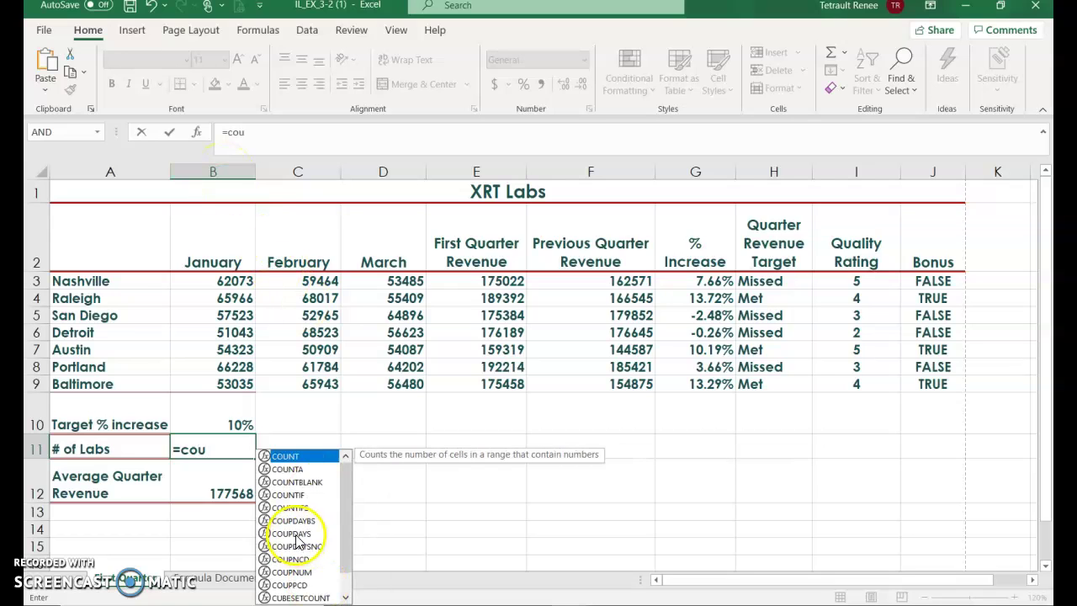
pyautogui.doubleClick(287, 469)
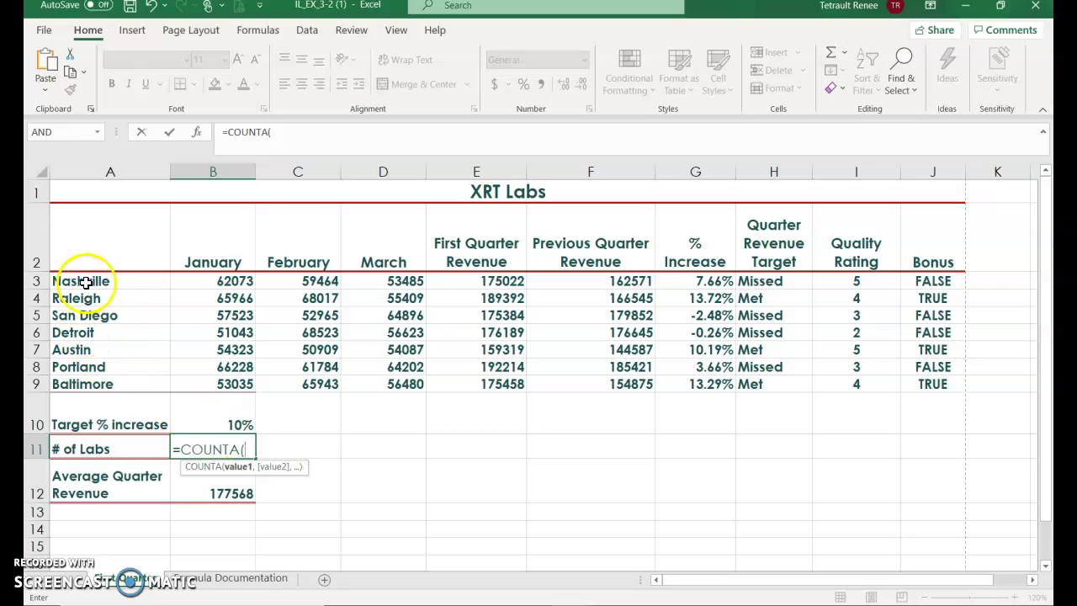
pyautogui.moveTo(85, 282); pyautogui.dragTo(83, 381)
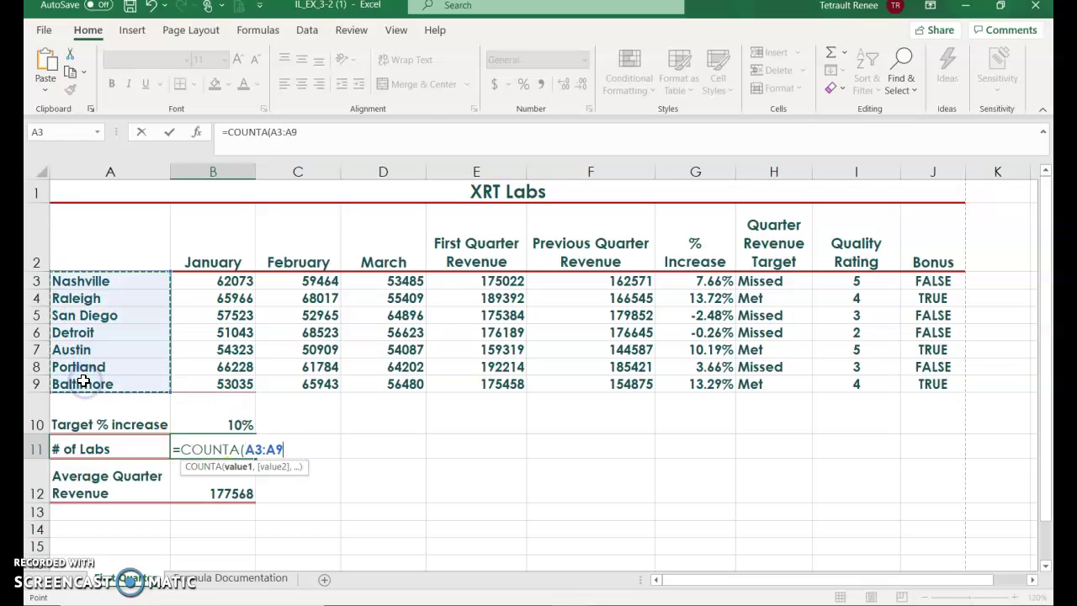
pyautogui.press('Return')
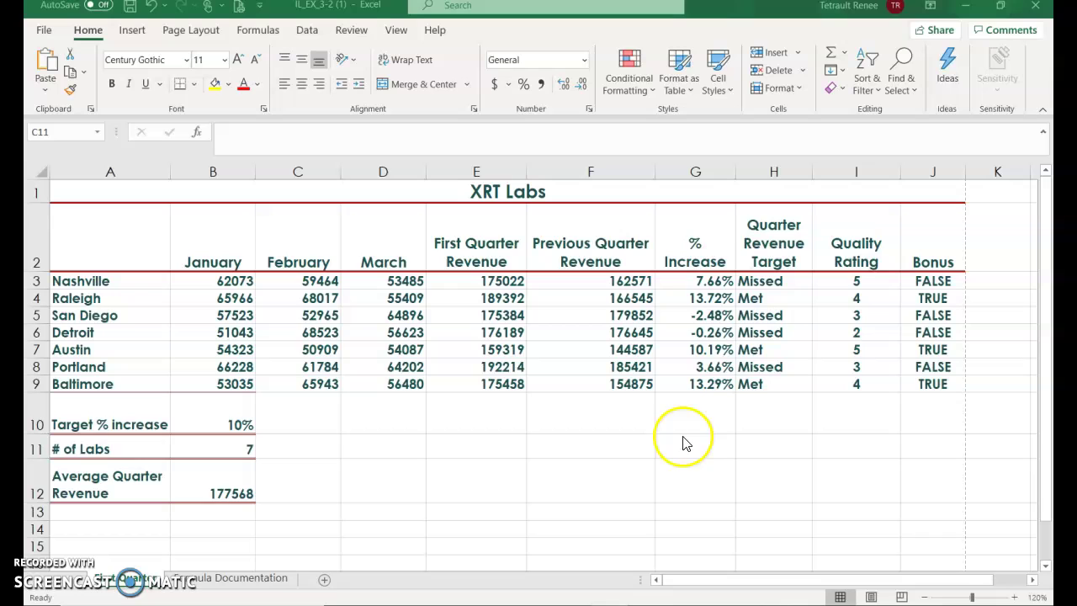
# Apply the custom number format 0.00%;[Red](0.00%) to the % Increase values in G3:G9.
pyautogui.click(685, 450)
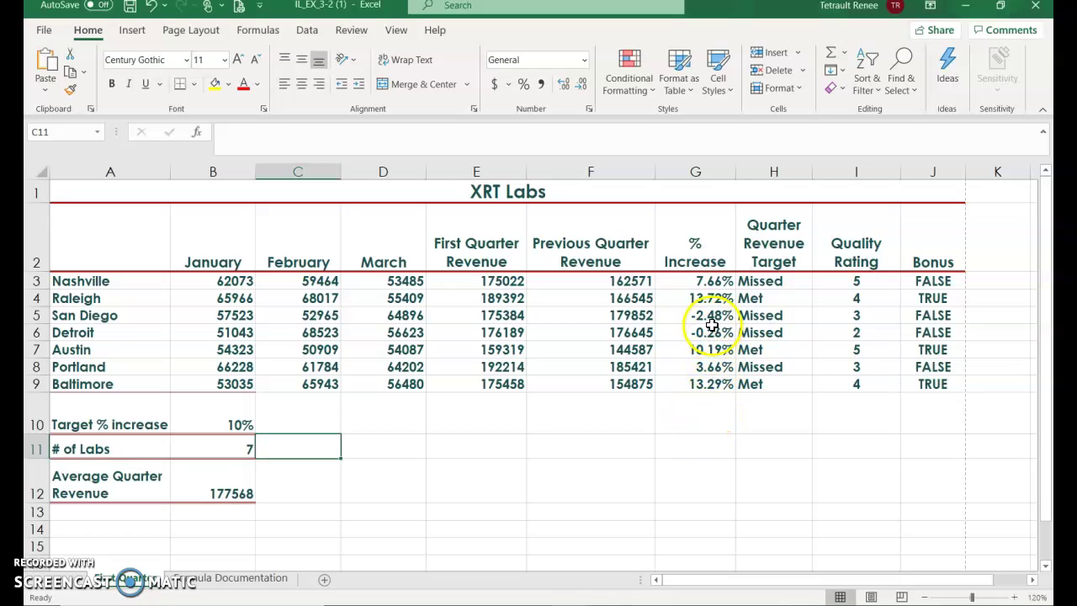
pyautogui.click(711, 288)
pyautogui.moveTo(711, 288); pyautogui.dragTo(711, 379)
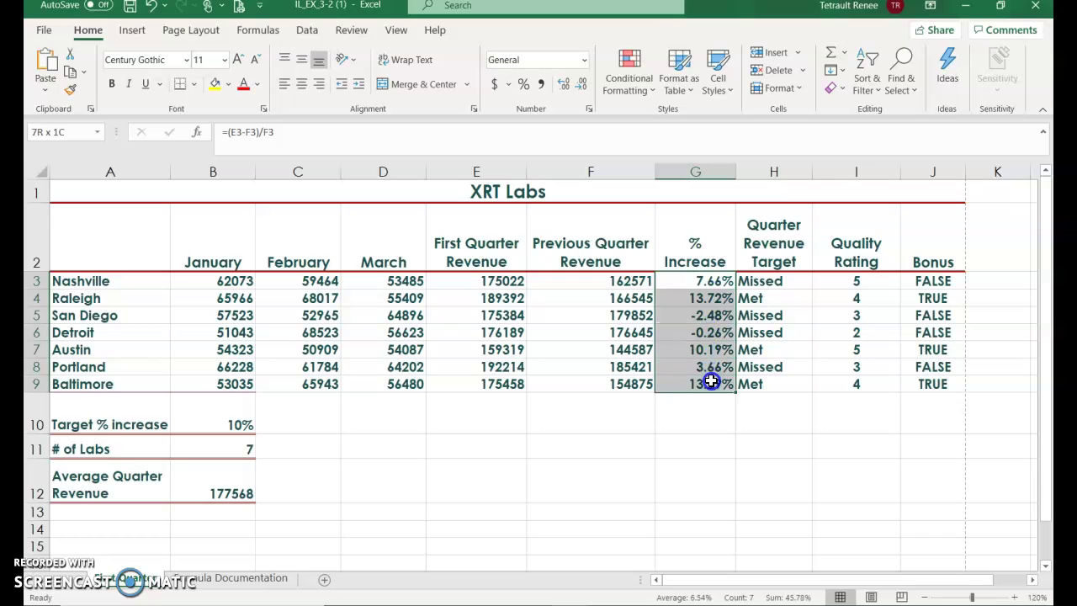
pyautogui.click(584, 62)
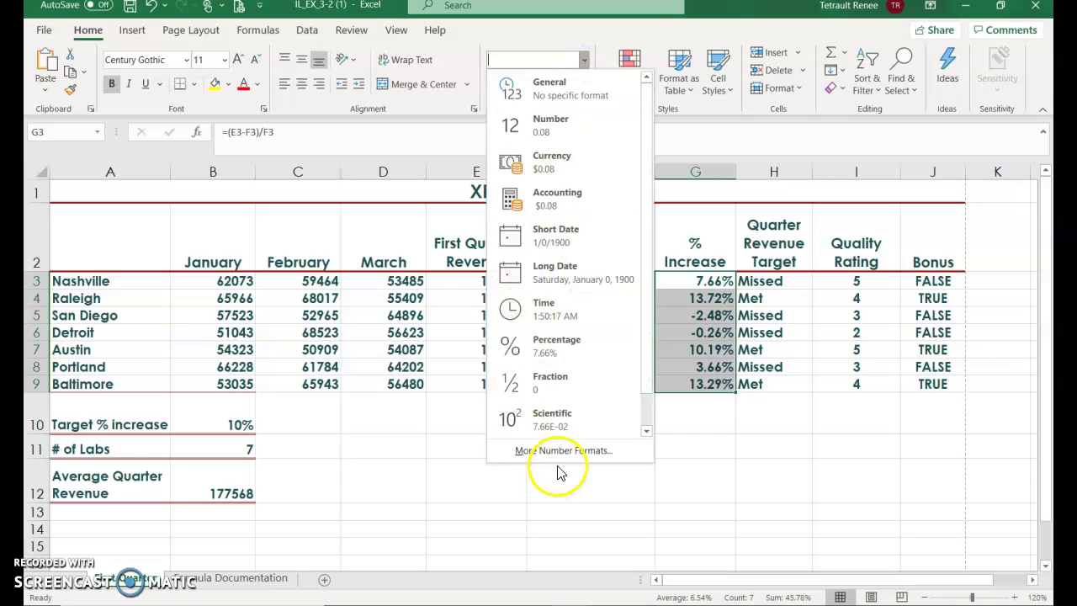
pyautogui.click(583, 32)
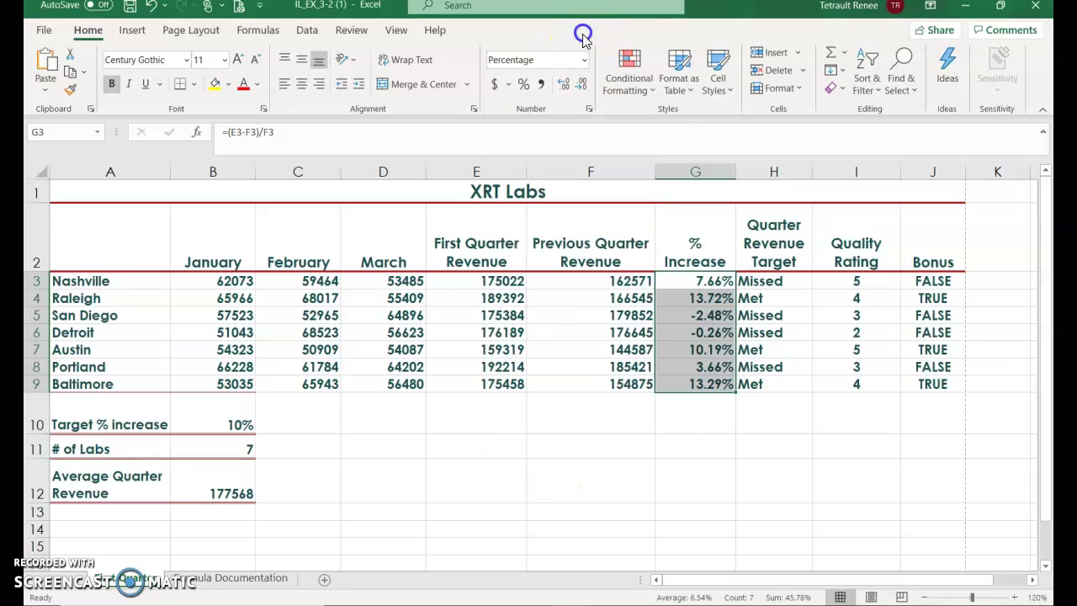
pyautogui.click(590, 110)
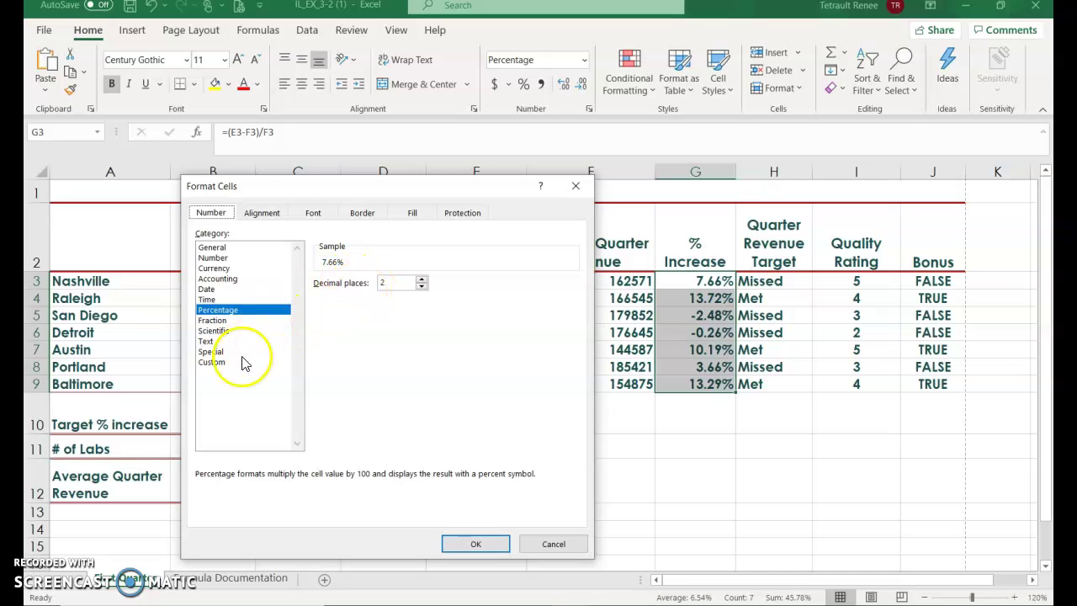
pyautogui.click(215, 362)
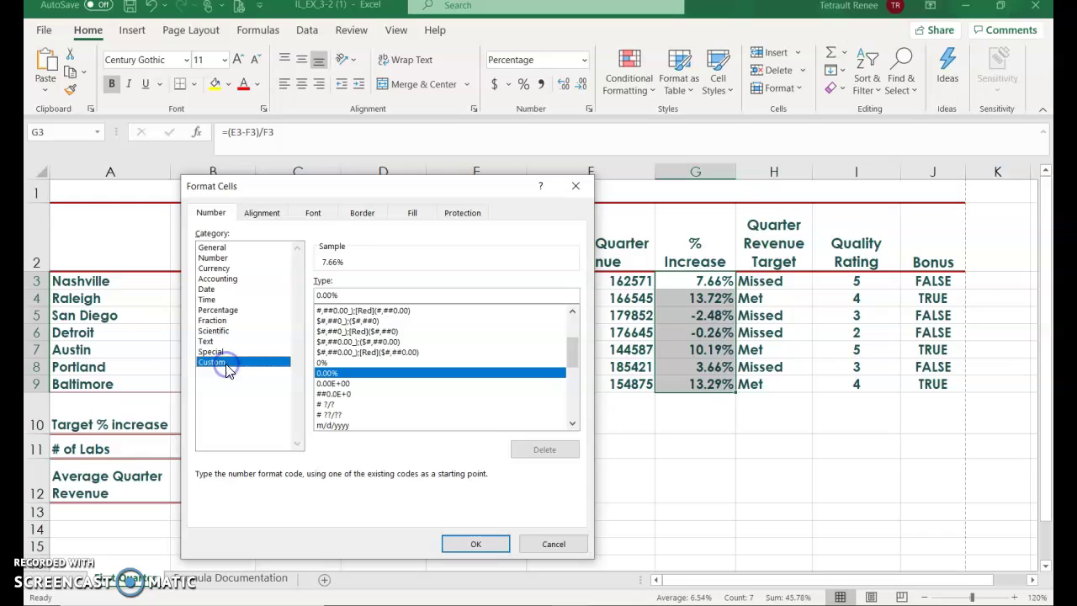
pyautogui.click(354, 295)
pyautogui.write(';[Red](0.00%')
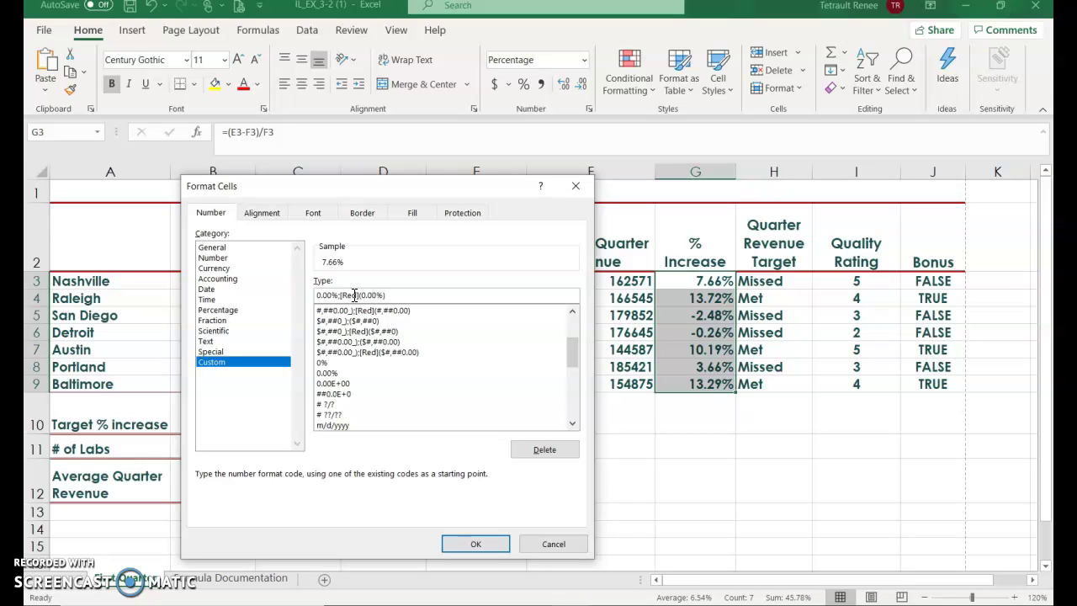
pyautogui.click(476, 547)
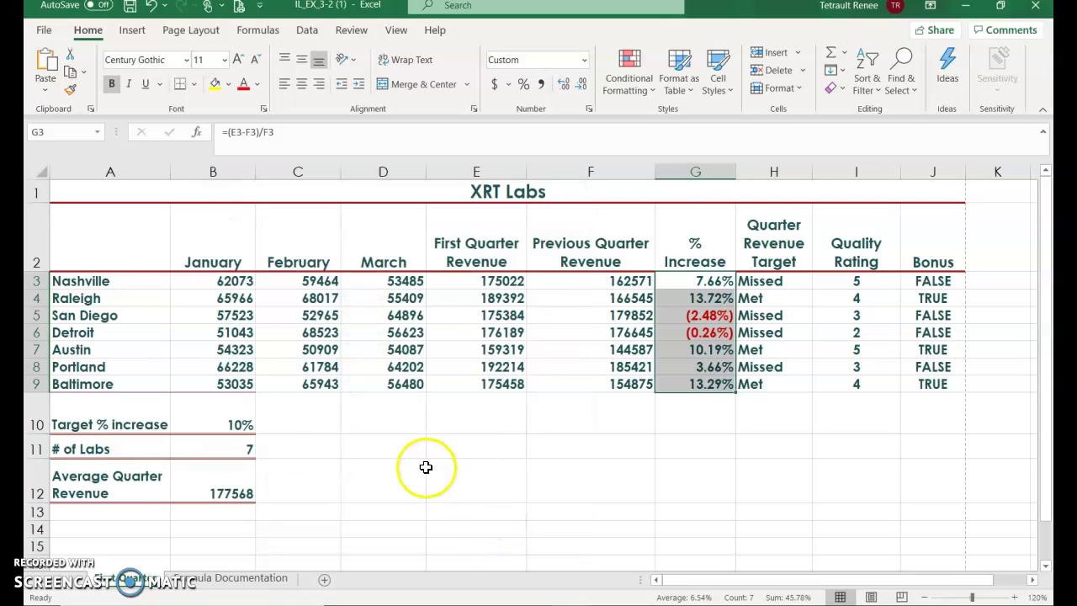
# Format the revenue figures in B3:F9 and the average in B12 as Accounting with no decimal places.
pyautogui.click(337, 421)
pyautogui.moveTo(228, 281); pyautogui.dragTo(630, 384)
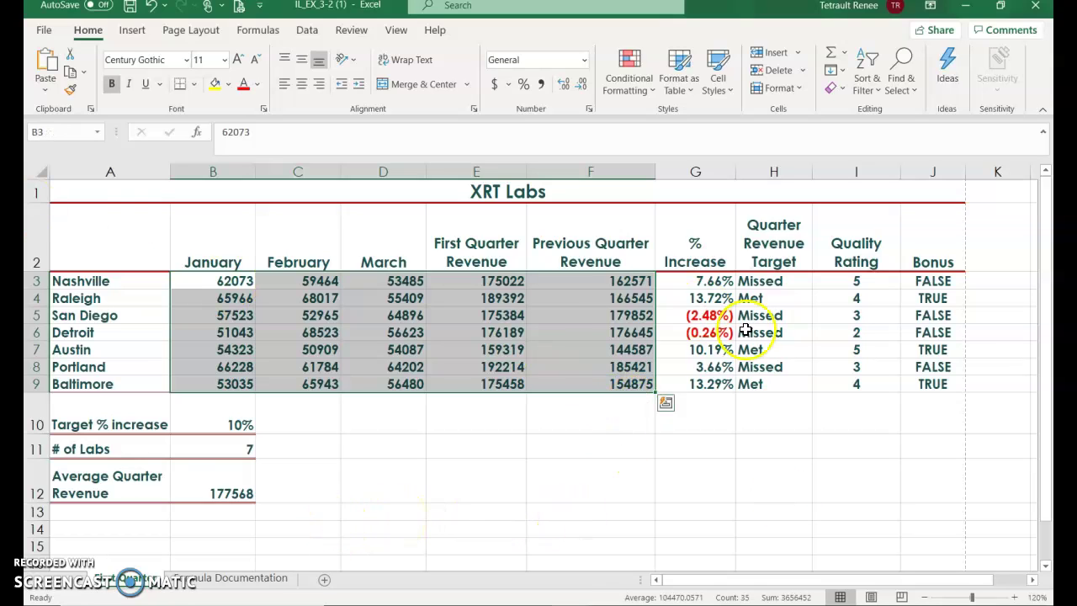
pyautogui.keyDown('ctrl'); pyautogui.click(230, 484); pyautogui.keyUp('ctrl')
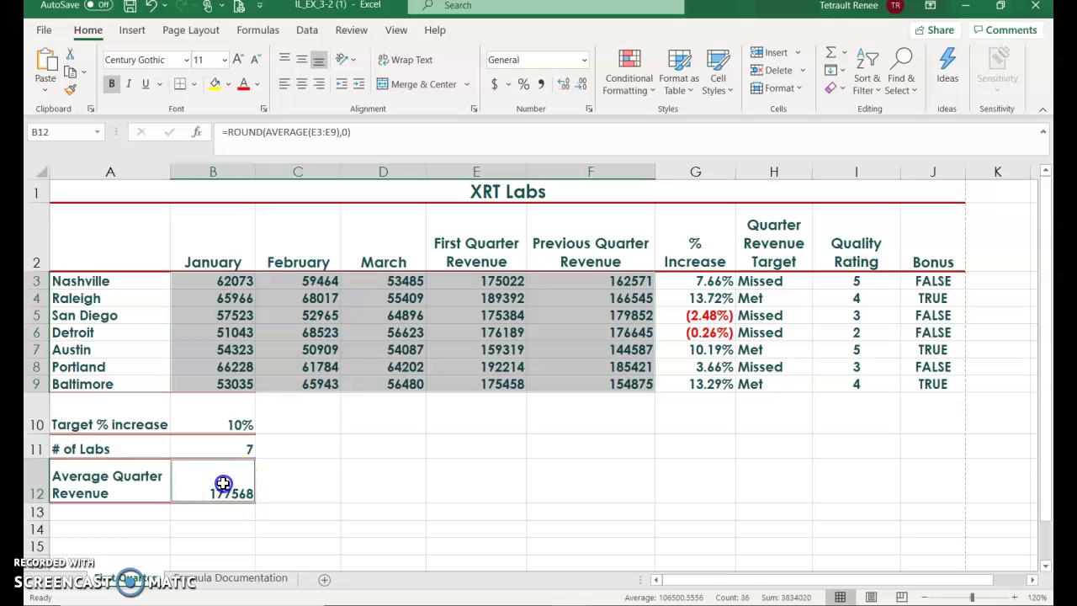
pyautogui.click(494, 86)
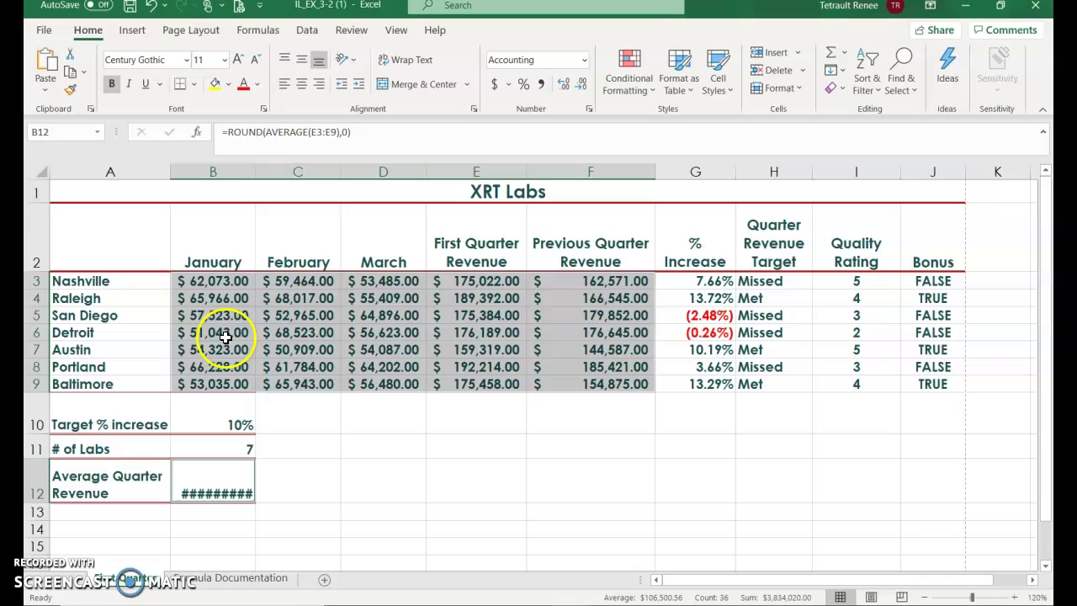
pyautogui.click(582, 88)
pyautogui.click(582, 87)
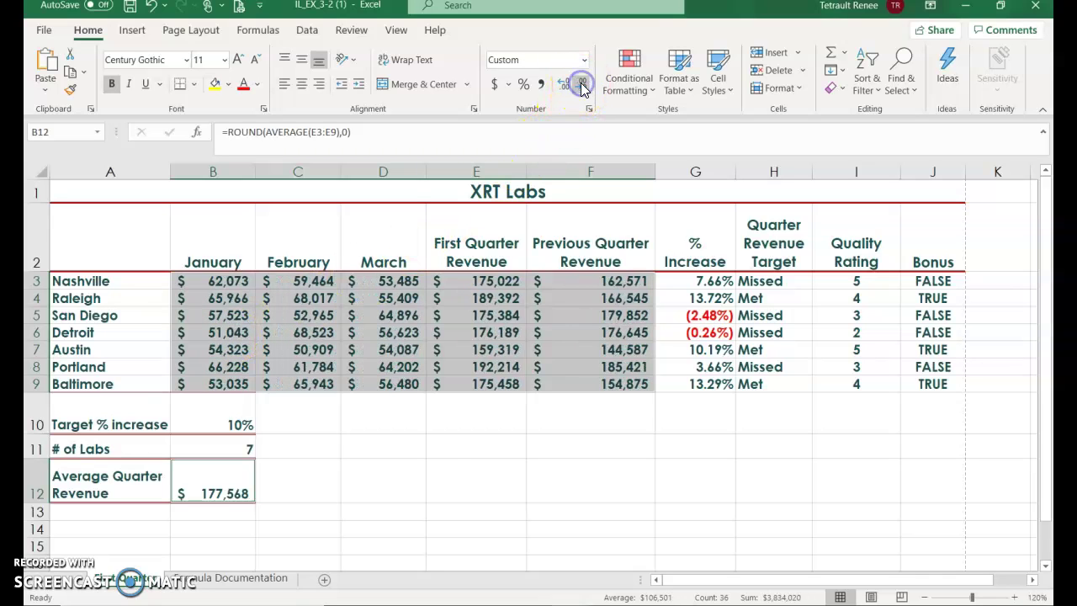
pyautogui.click(442, 441)
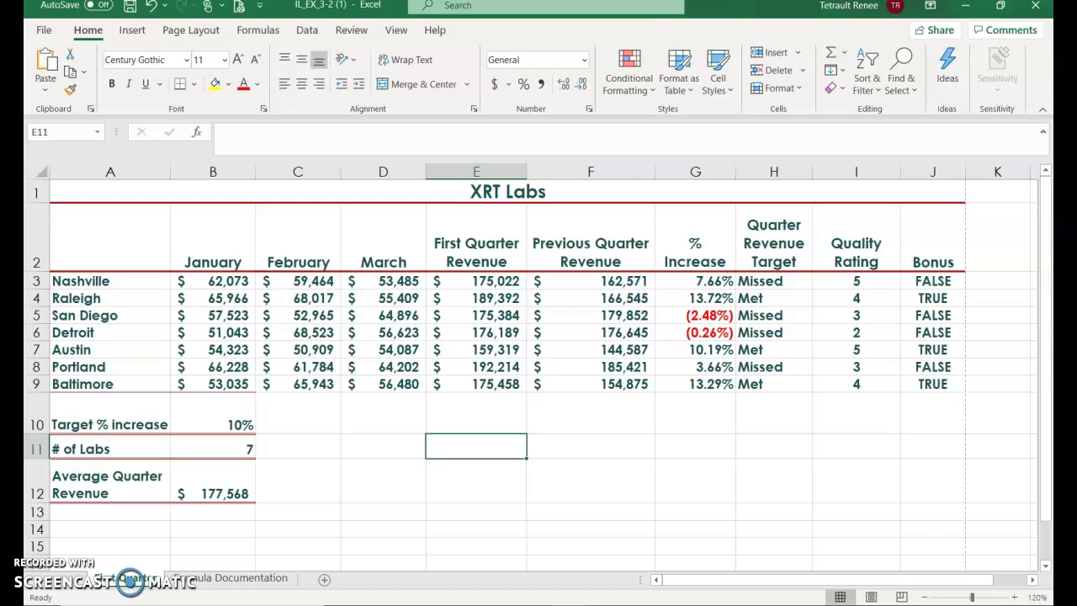
# Enter the label Report Date in D12 and move to E12.
pyautogui.click(379, 485)
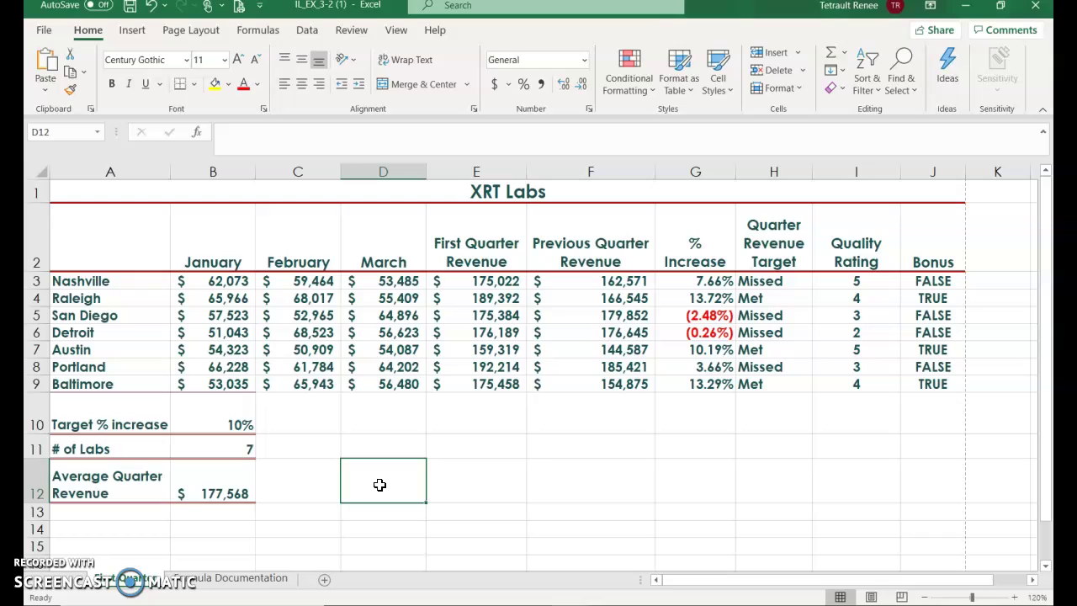
pyautogui.write('Report Date')
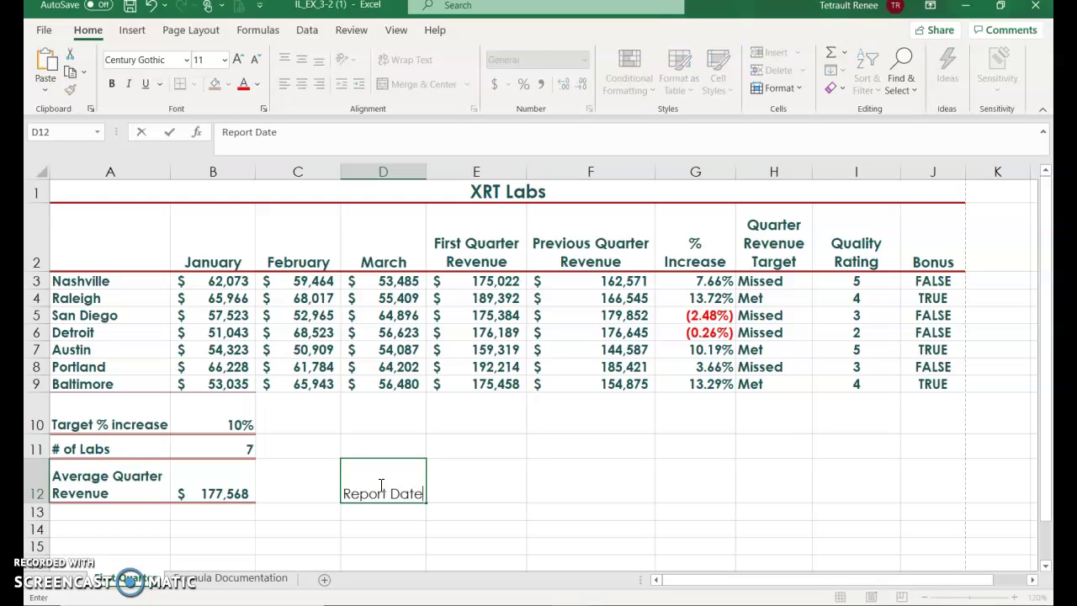
pyautogui.press('Tab')
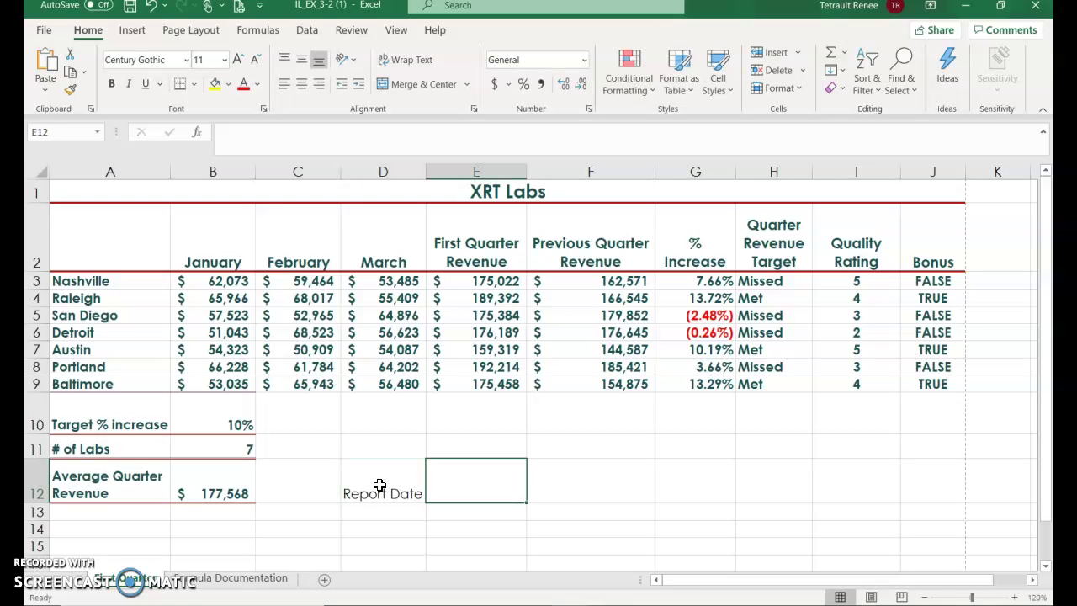
# Try the TODAY function in E12 beside the Report Date label and clear the cell again.
pyautogui.click(255, 31)
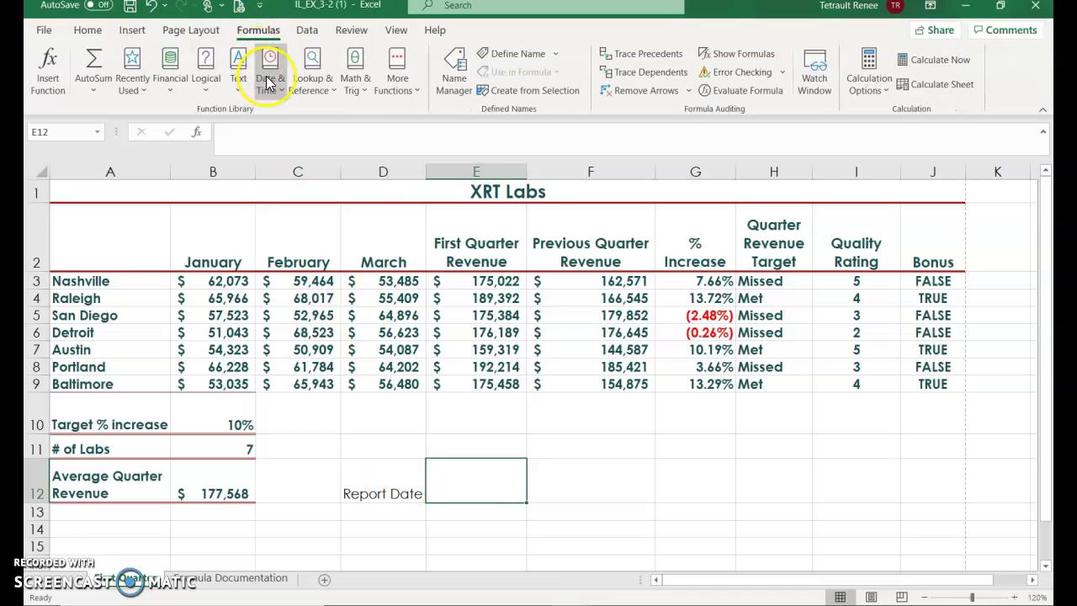
pyautogui.click(270, 69)
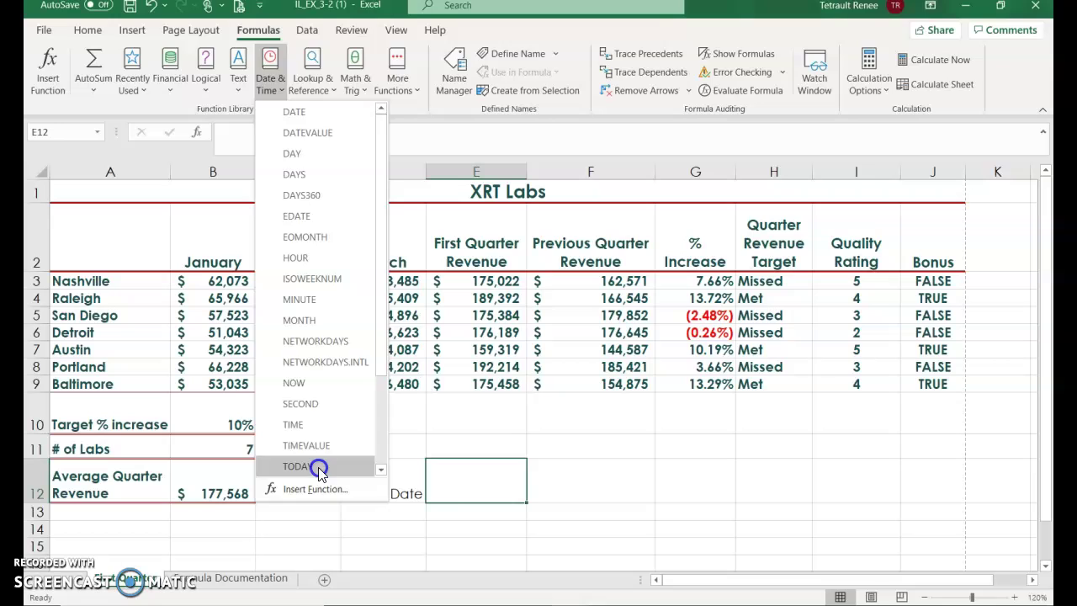
pyautogui.click(291, 466)
pyautogui.click(376, 413)
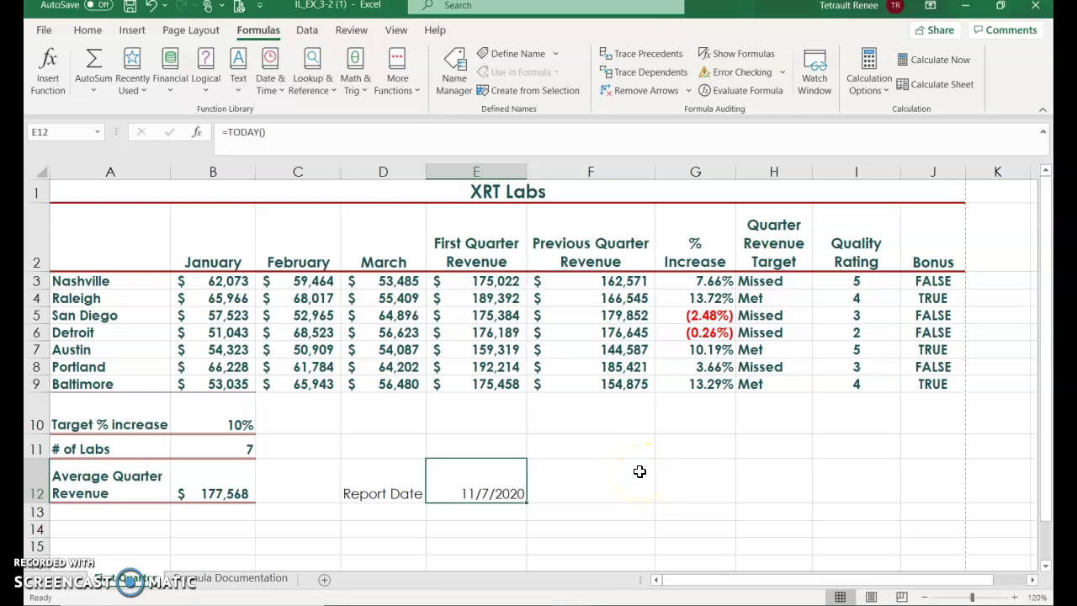
pyautogui.press('Delete')
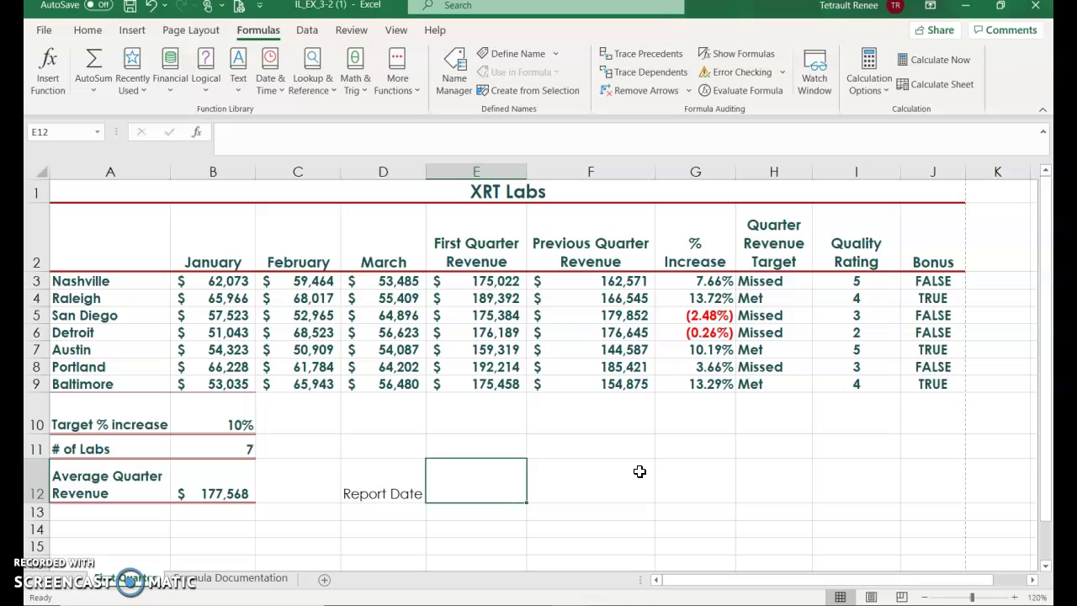
# Enter the DATE function in E12 with year 2021, month 4 and day 3.
pyautogui.click(269, 67)
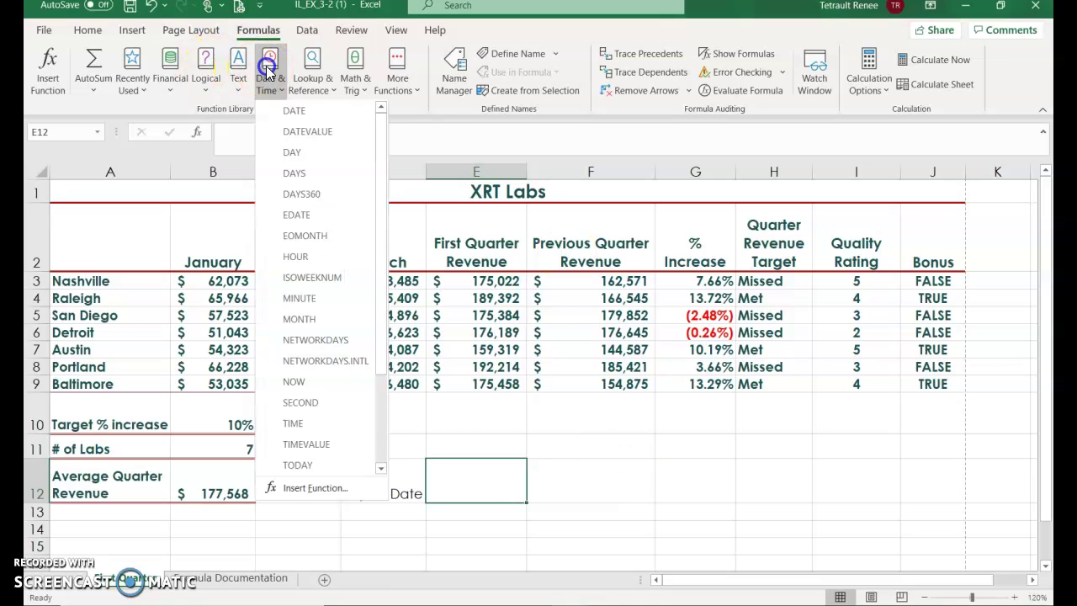
pyautogui.click(310, 110)
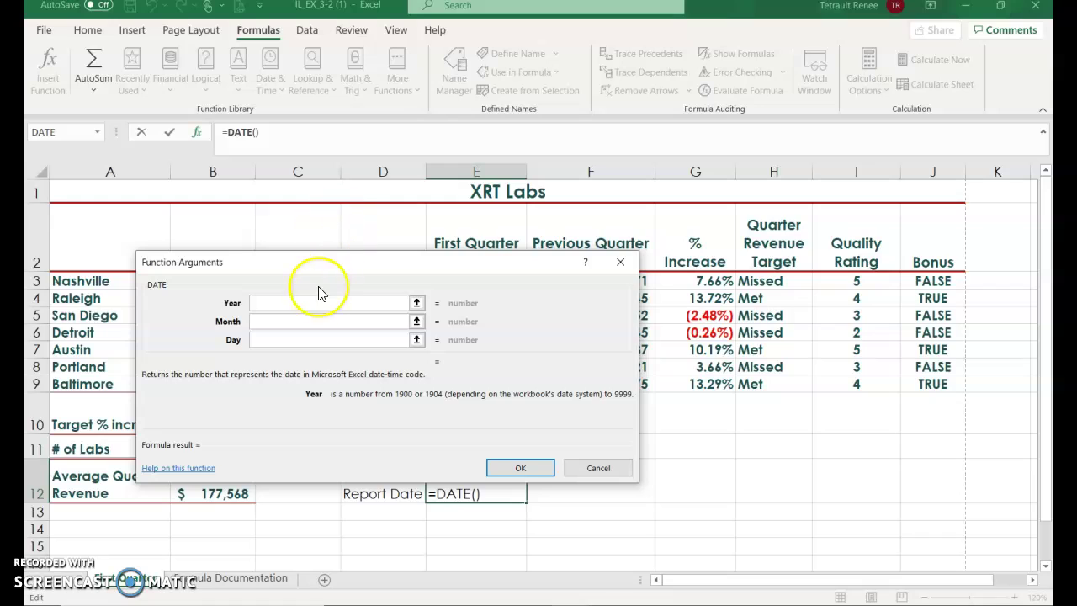
pyautogui.write('21')
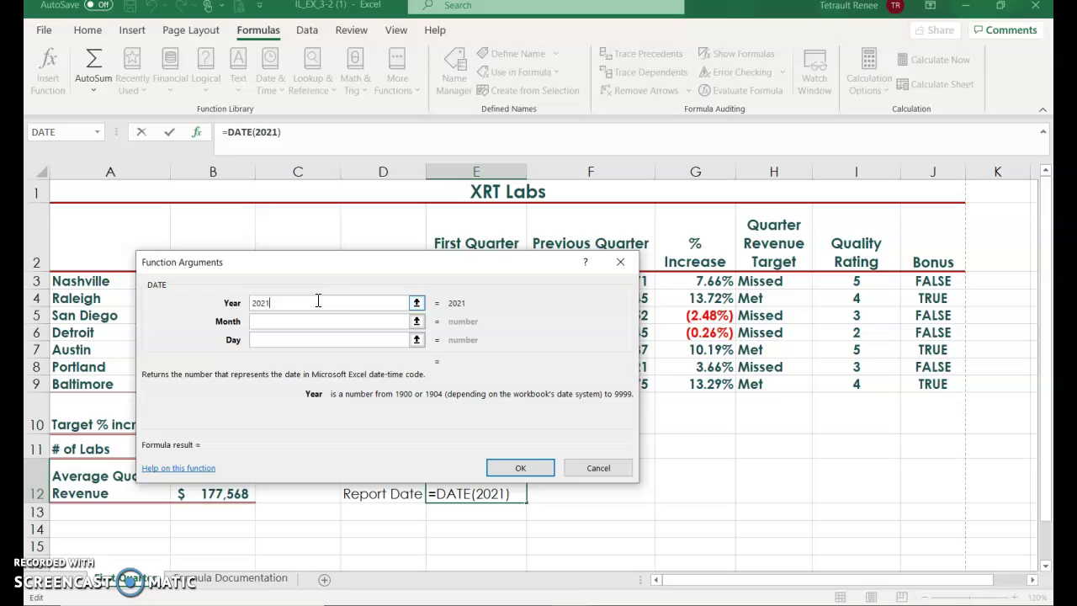
pyautogui.click(295, 322)
pyautogui.write('4')
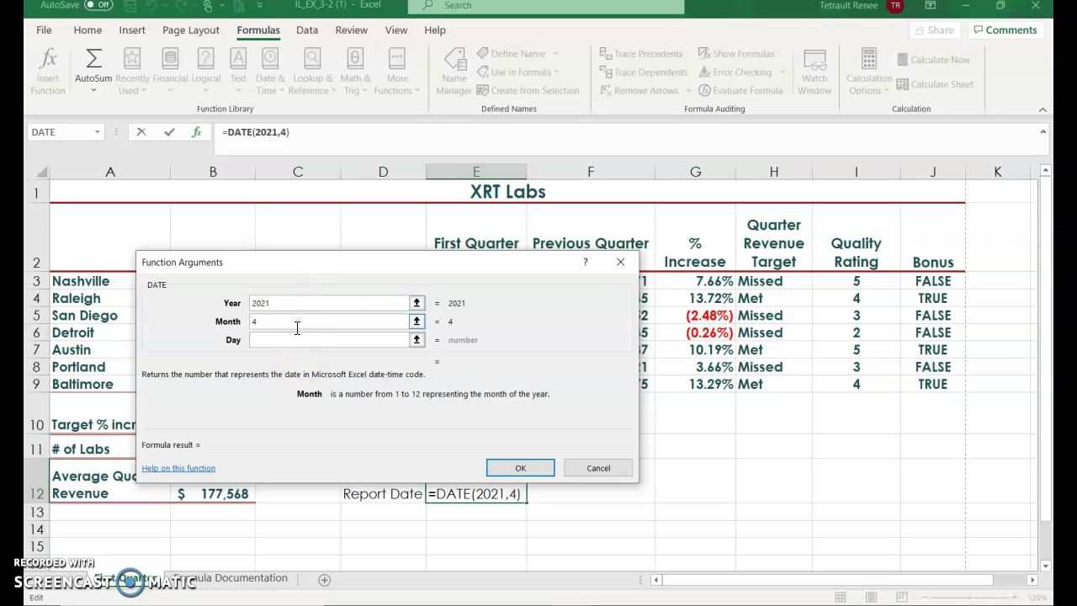
pyautogui.click(292, 340)
pyautogui.write('3')
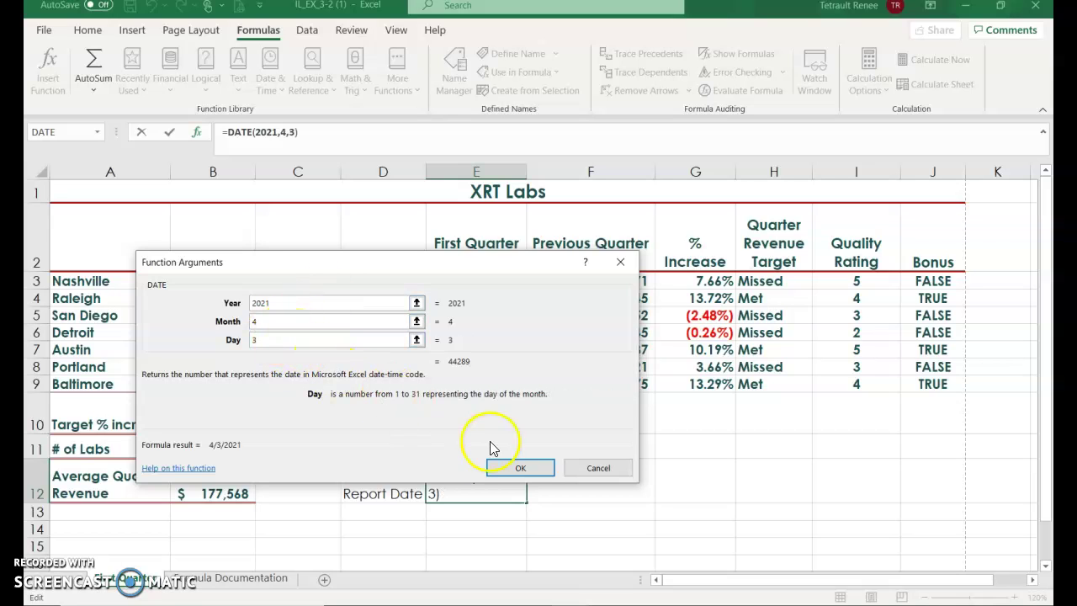
pyautogui.click(498, 465)
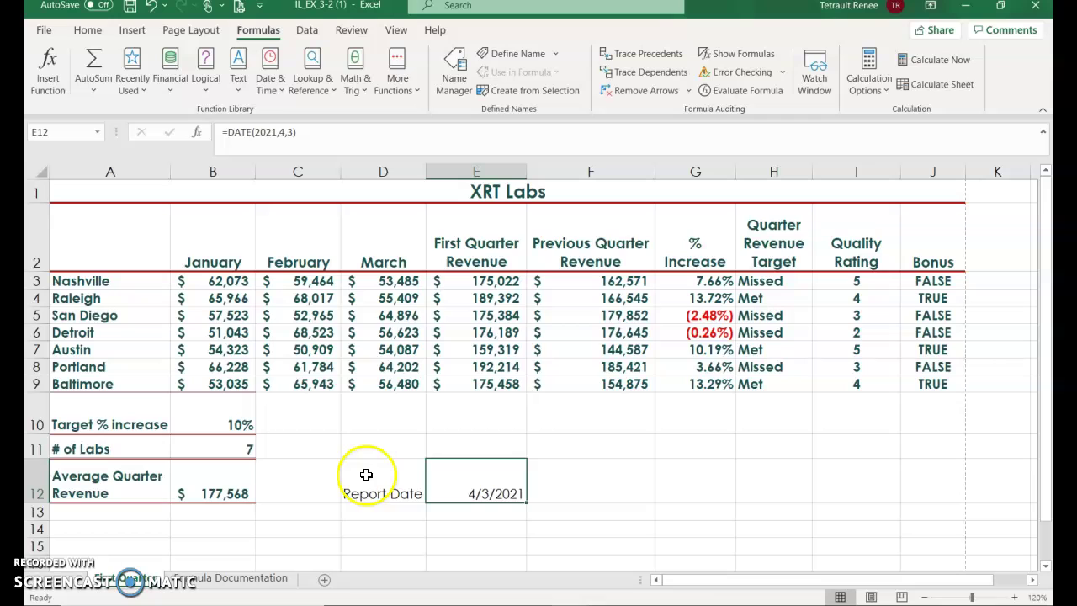
# Apply the 20% - Accent1 cell style to the report date label and value in D12:E12.
pyautogui.moveTo(390, 477); pyautogui.dragTo(447, 480)
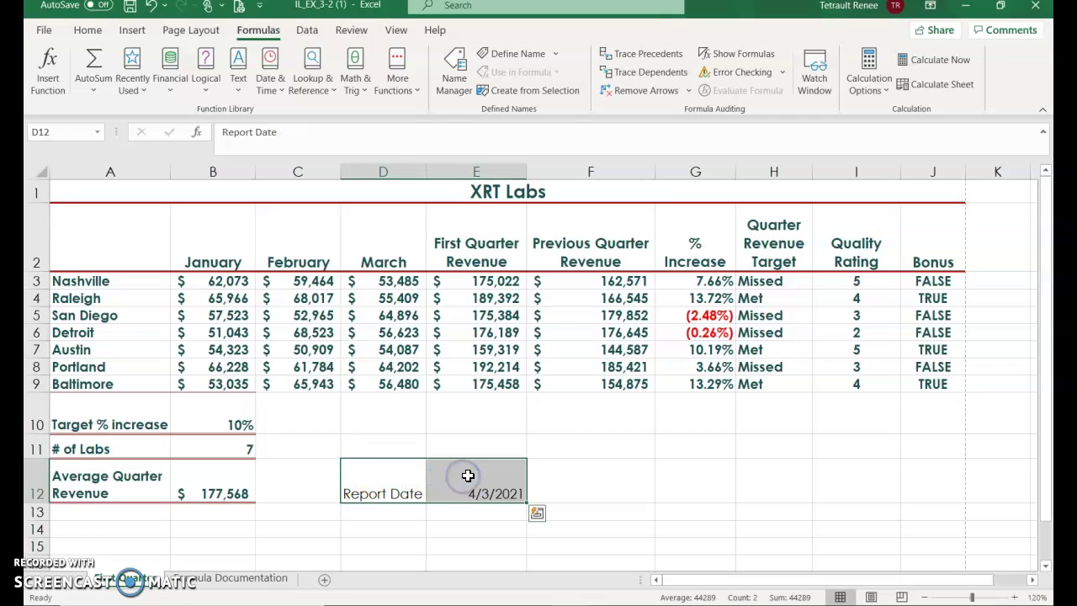
pyautogui.click(87, 30)
pyautogui.click(719, 84)
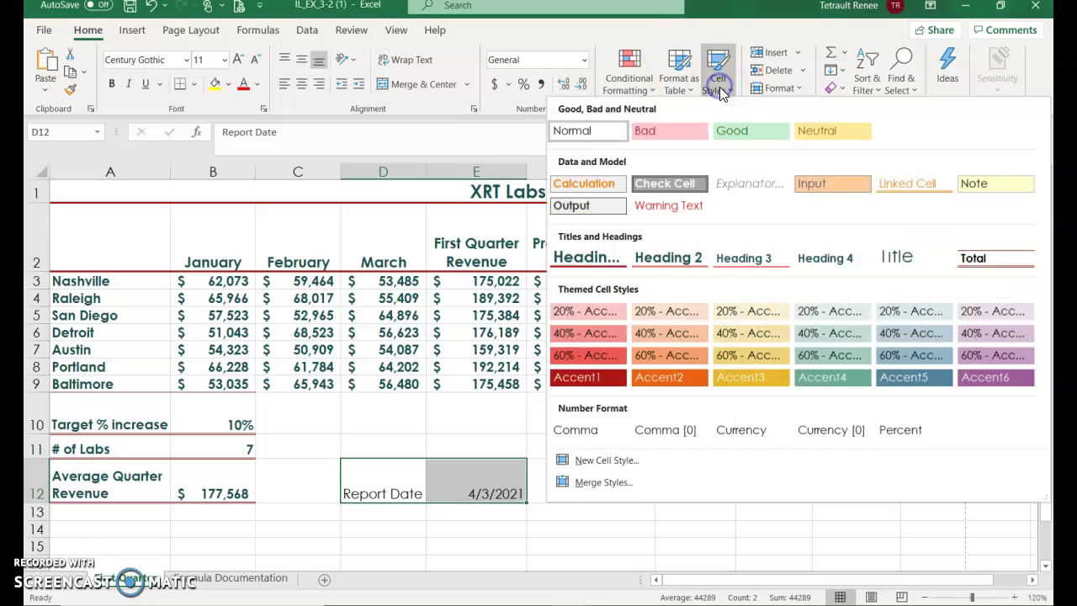
pyautogui.click(608, 312)
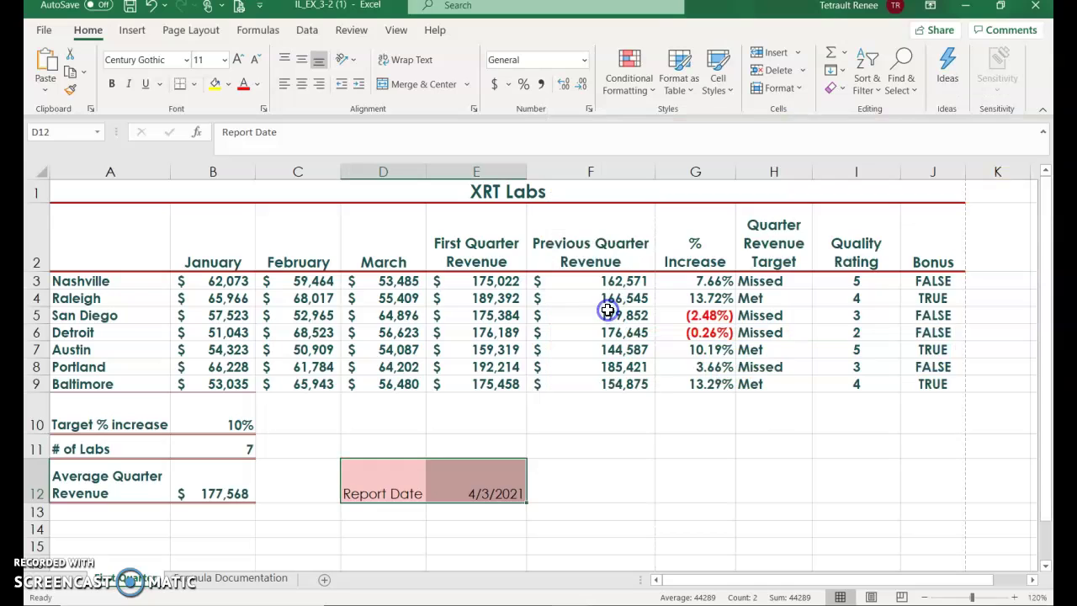
pyautogui.click(259, 185)
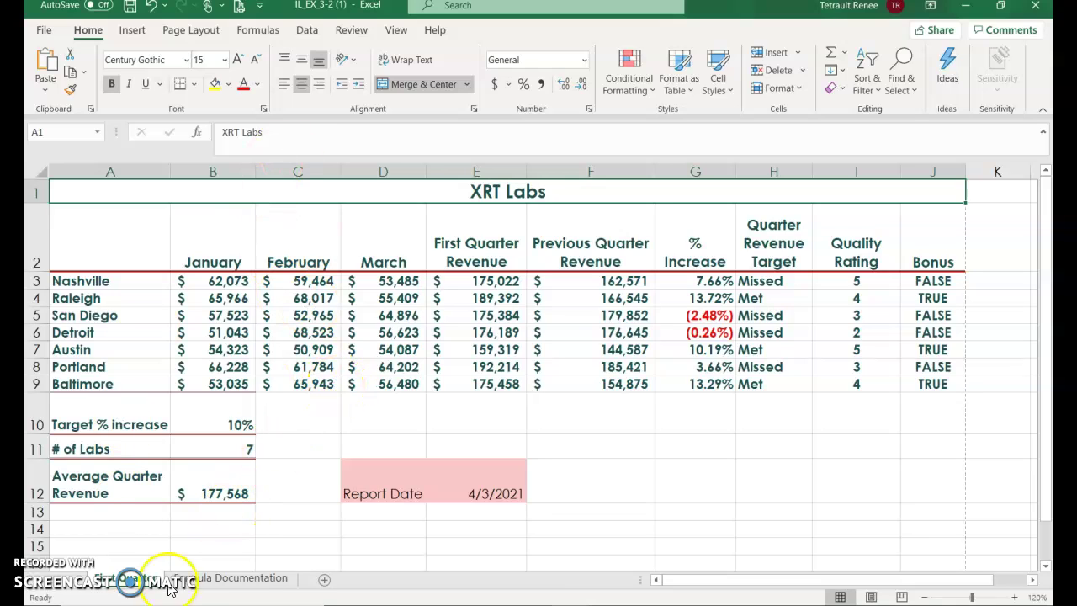
# On the Formula Documentation sheet, insert an equation with a stacked fraction and widen its text box.
pyautogui.click(218, 579)
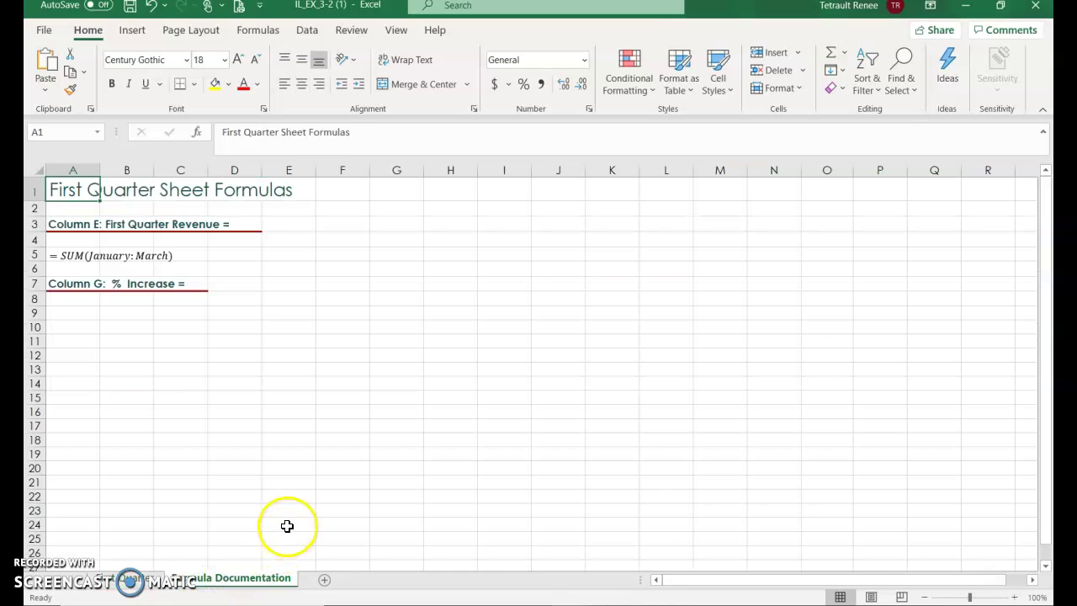
pyautogui.click(84, 342)
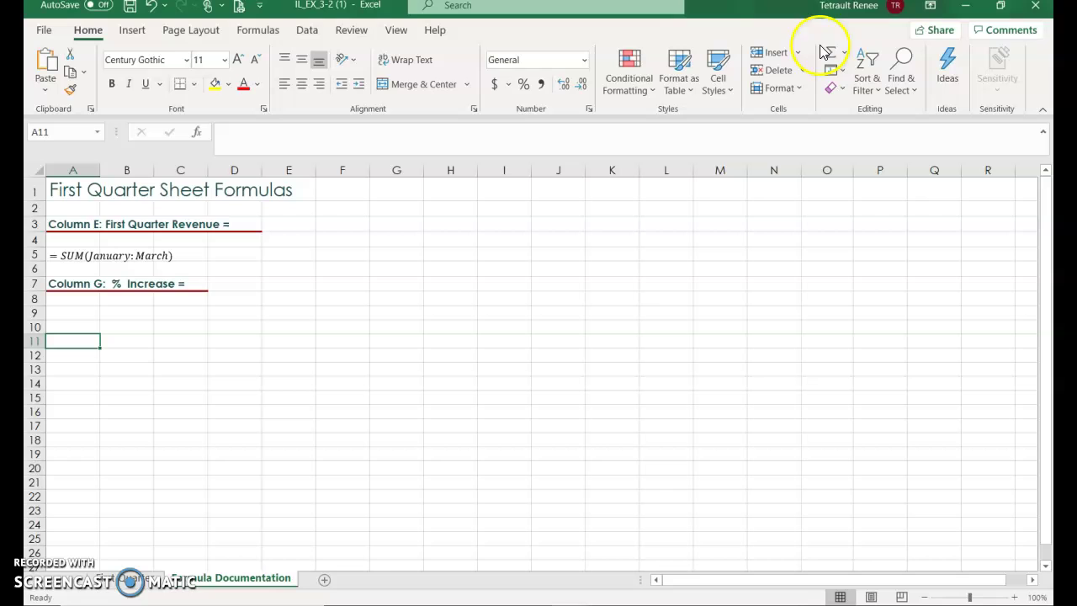
pyautogui.click(132, 34)
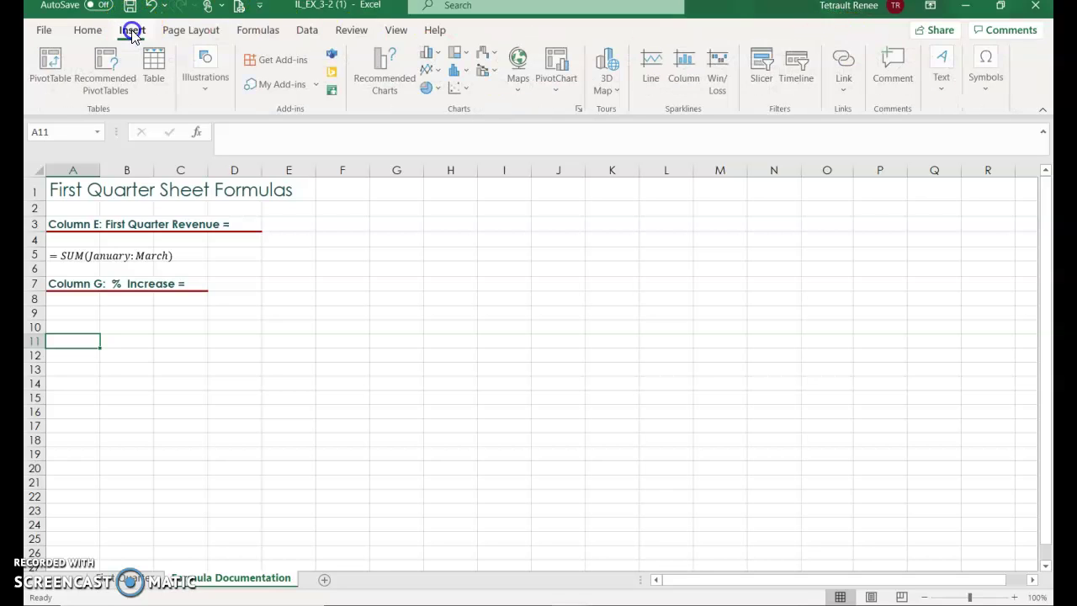
pyautogui.click(977, 83)
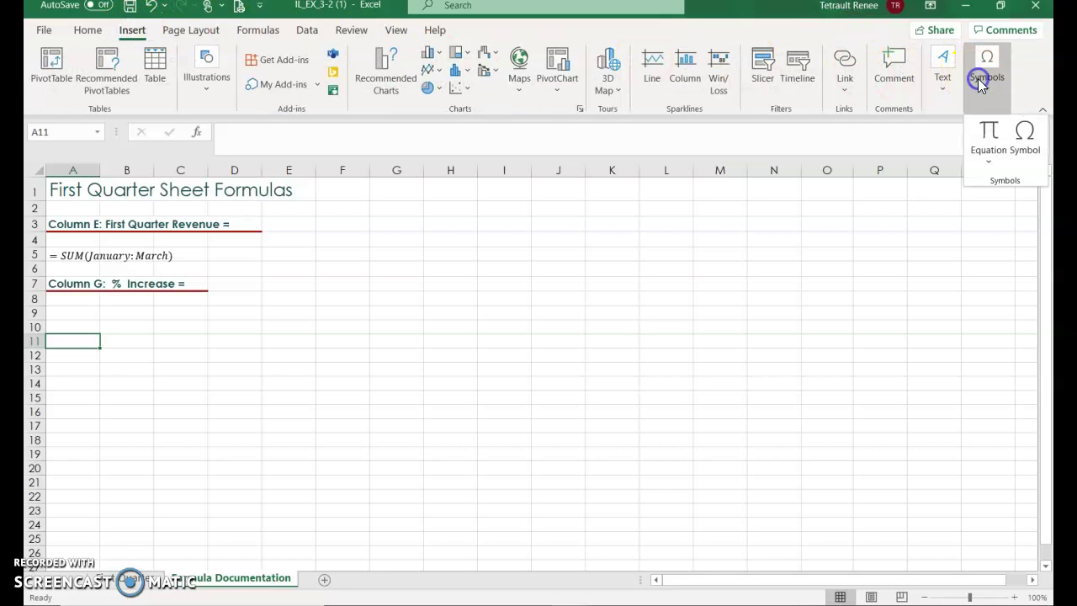
pyautogui.click(989, 135)
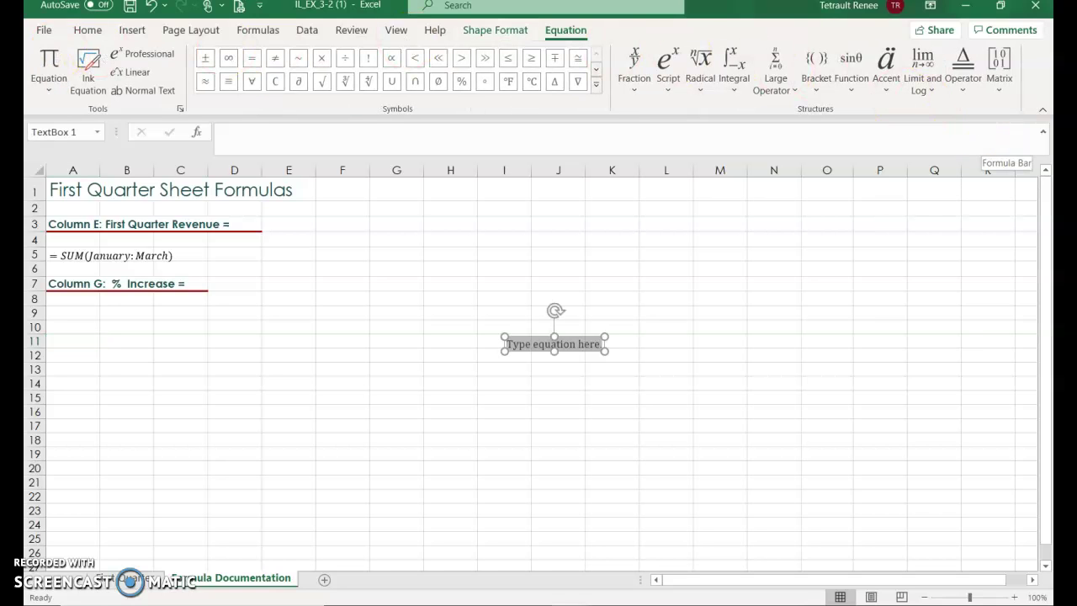
pyautogui.click(636, 57)
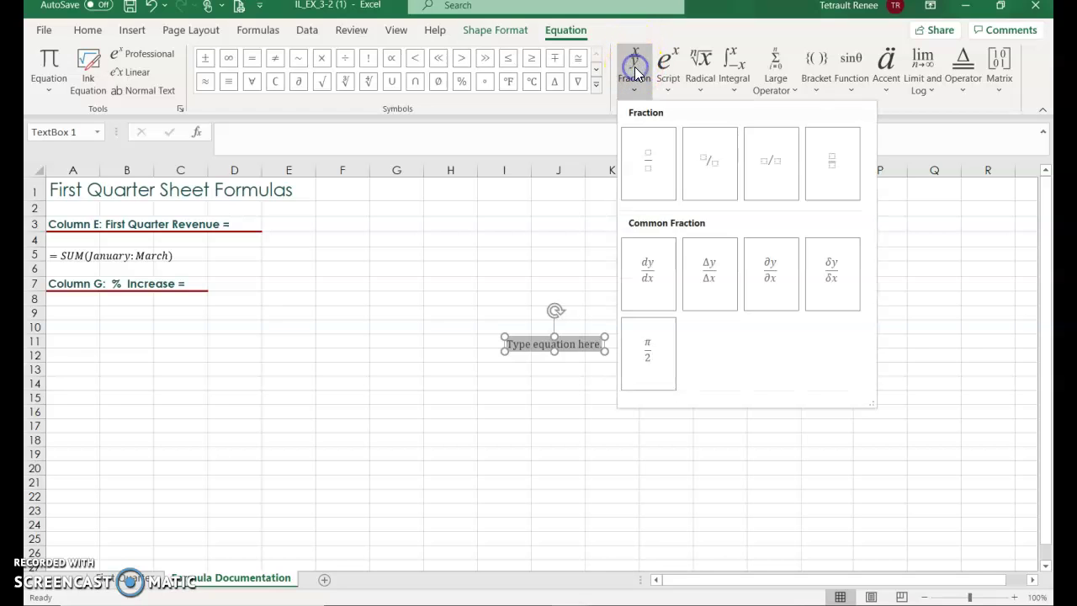
pyautogui.click(649, 167)
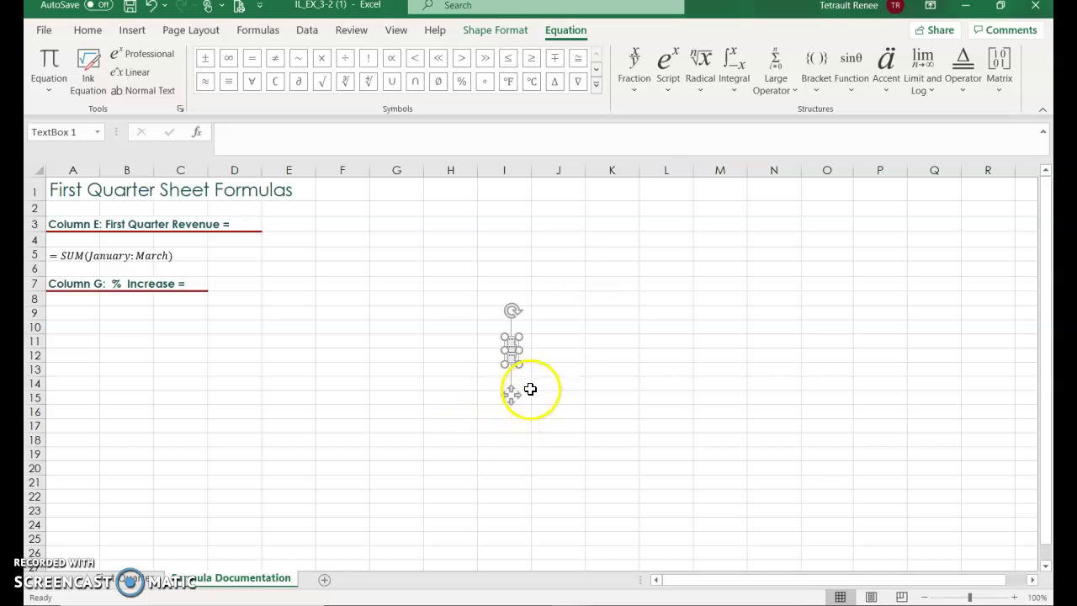
pyautogui.moveTo(523, 367); pyautogui.dragTo(747, 373)
pyautogui.click(712, 370)
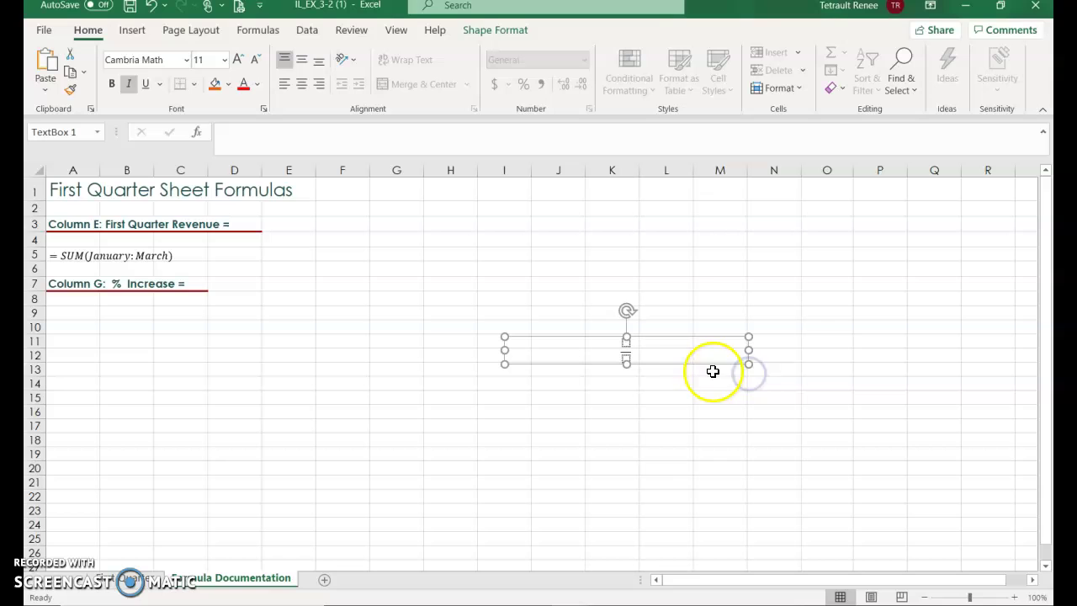
# Enter (First Quarter Revenue − Previous Quarter Revenue) as the numerator of the fraction.
pyautogui.click(656, 352)
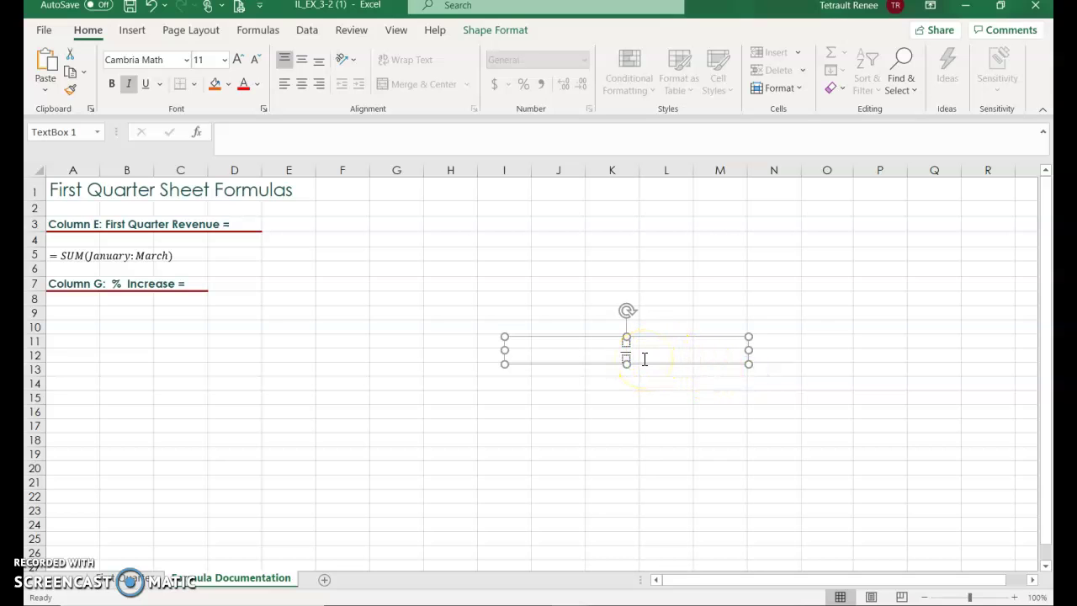
pyautogui.click(643, 345)
pyautogui.click(625, 345)
pyautogui.click(627, 342)
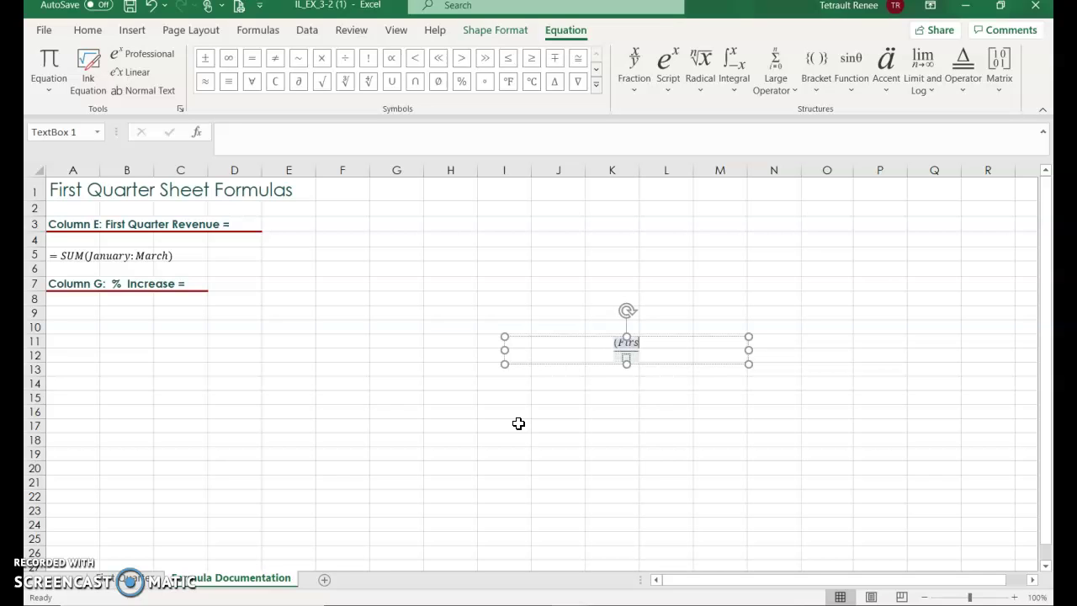
pyautogui.write('(First Quare')
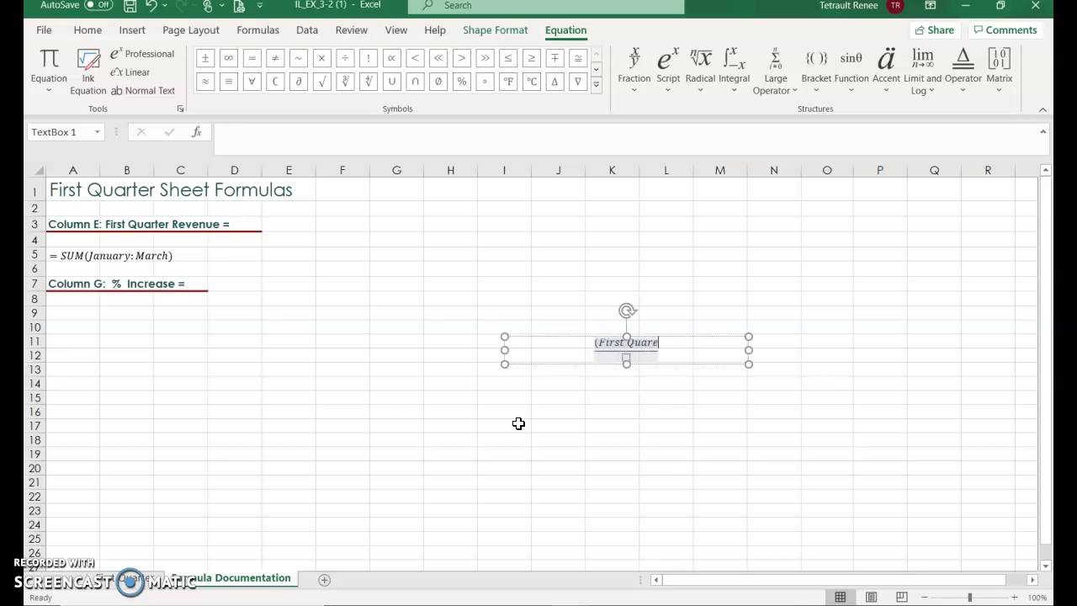
pyautogui.press('BackSpace')
pyautogui.write('ter Revenue')
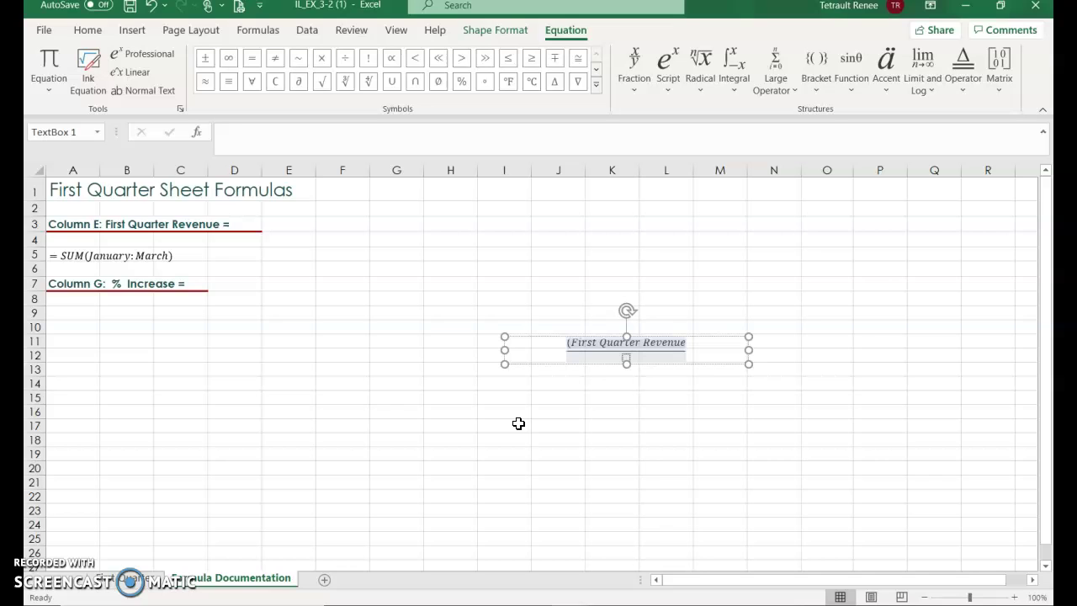
pyautogui.write(' -')
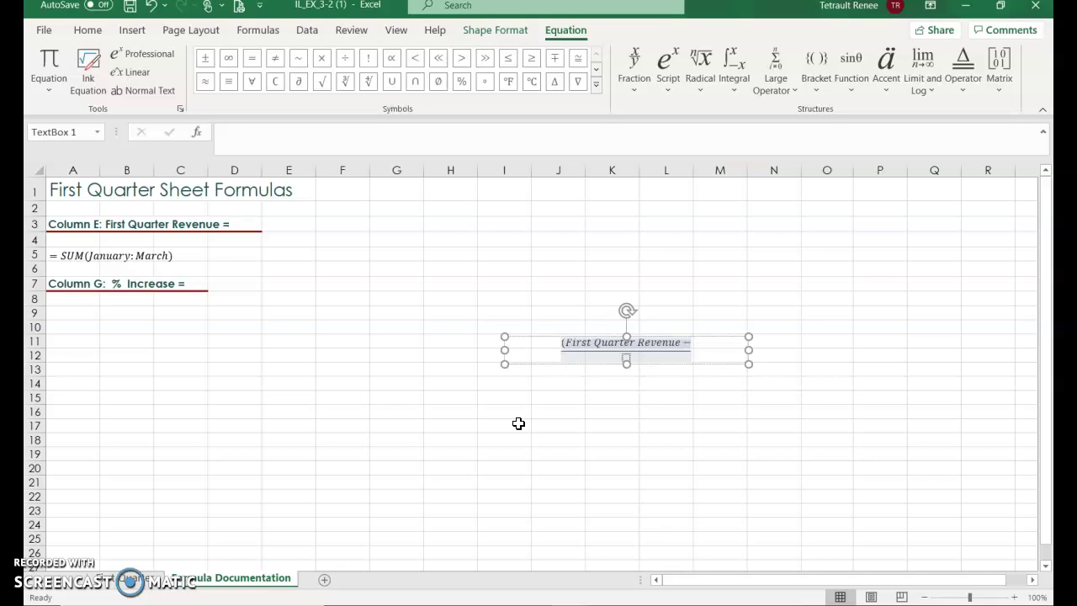
pyautogui.write(' P')
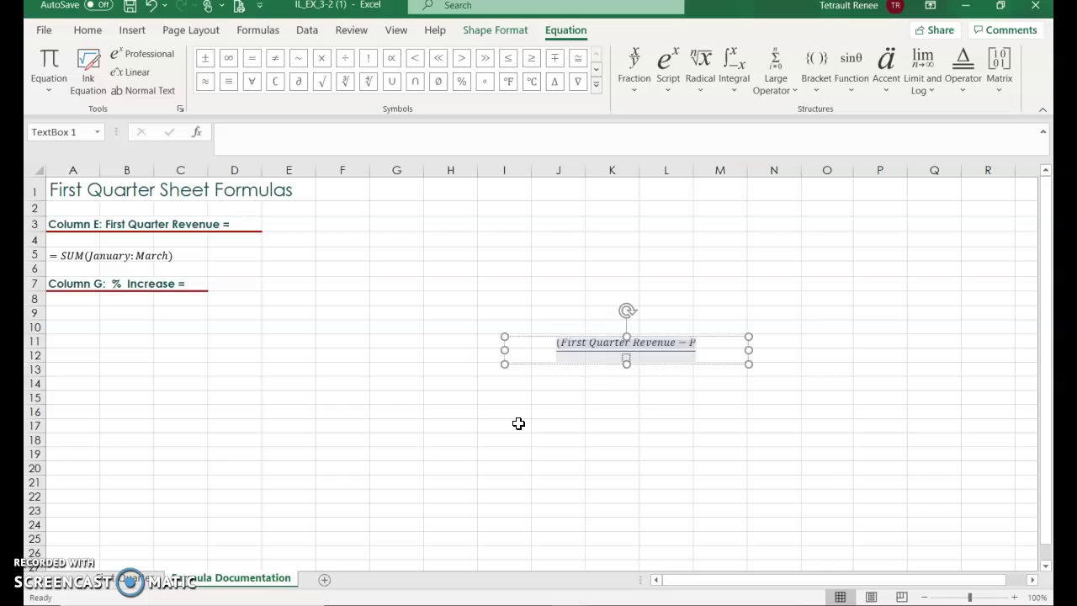
pyautogui.write('revious')
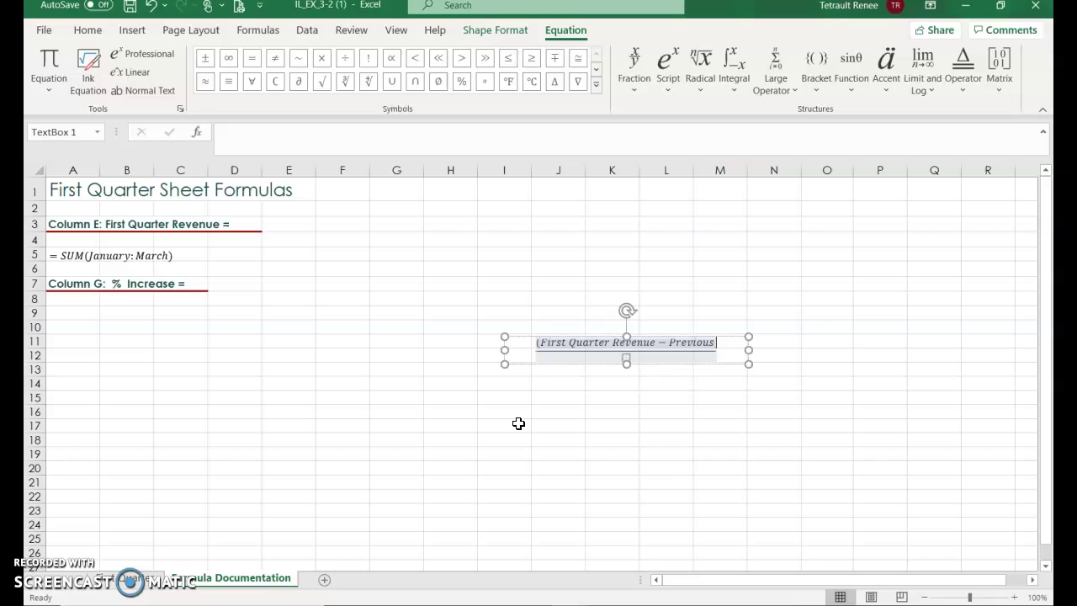
pyautogui.write(' Quarter Revenue')
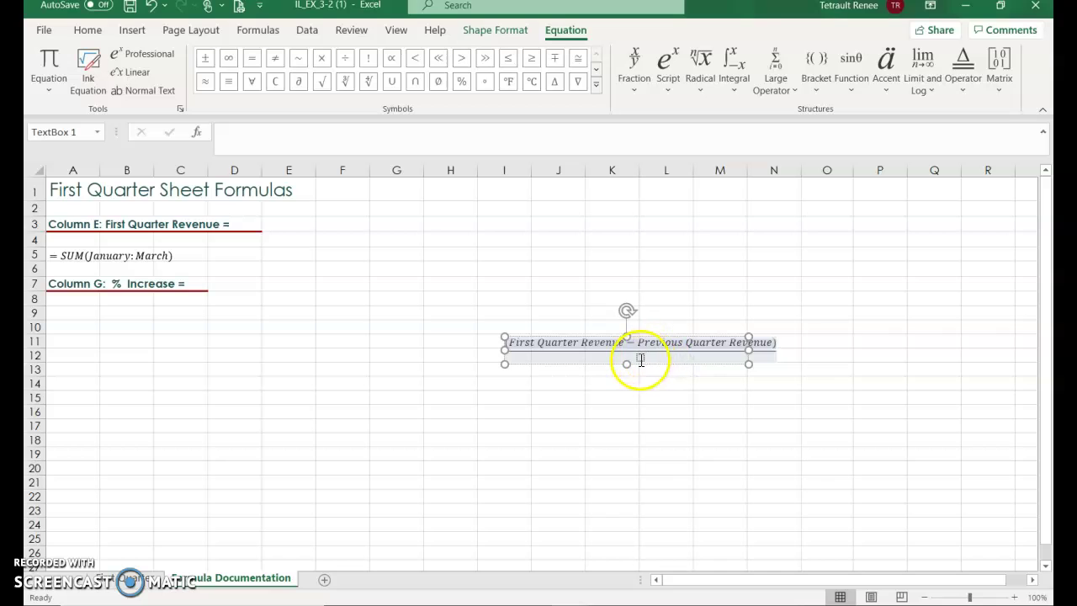
# Enter Previous Quarter Revenue as the denominator and place the equation, widened to fit, below the Column G: % Increase heading.
pyautogui.click(640, 360)
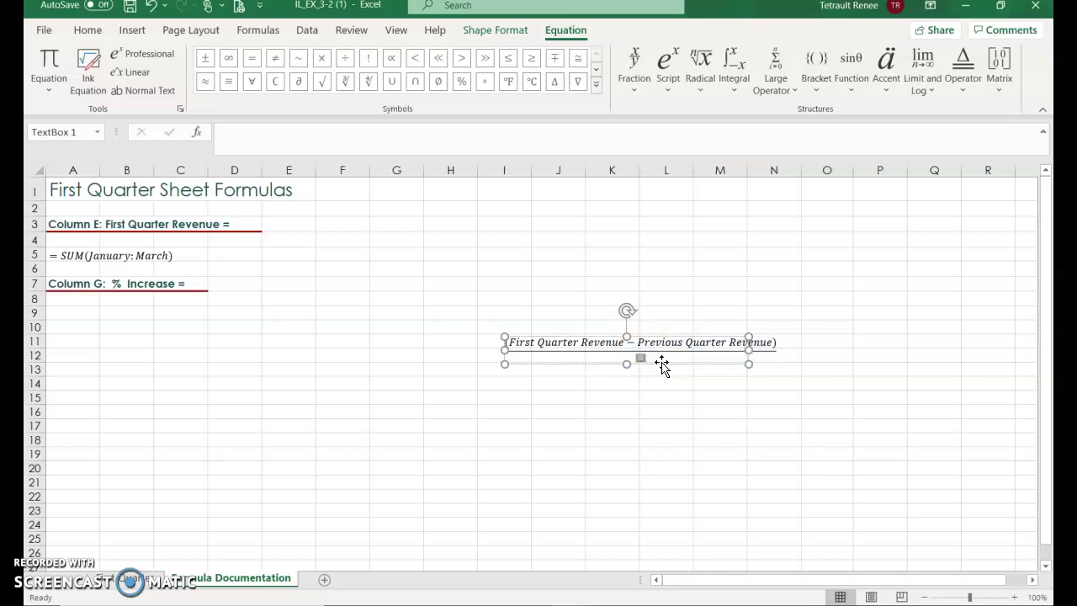
pyautogui.write('Previous')
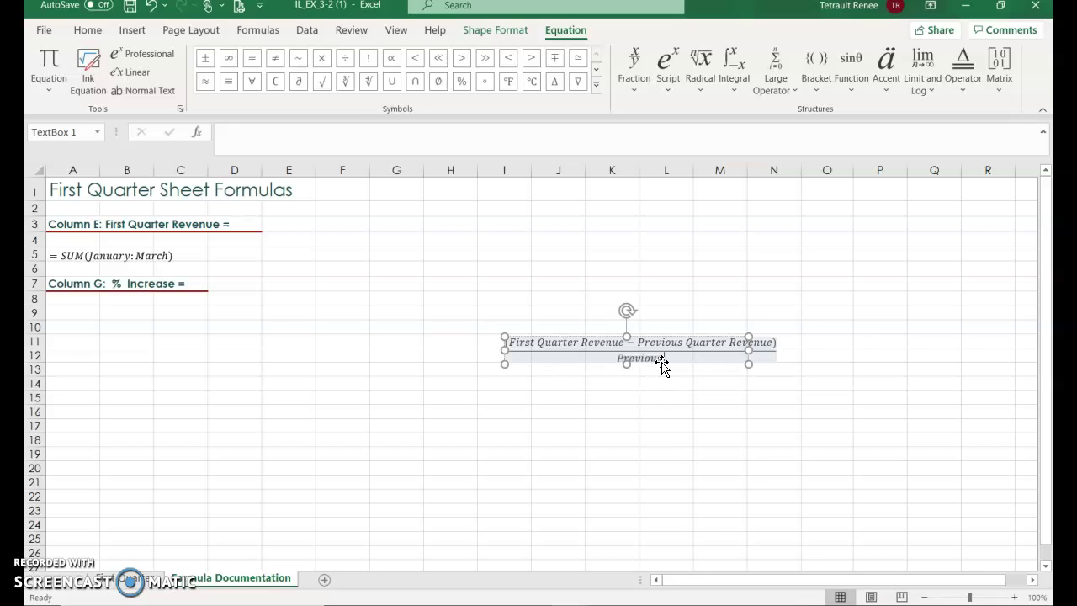
pyautogui.write(' Quar')
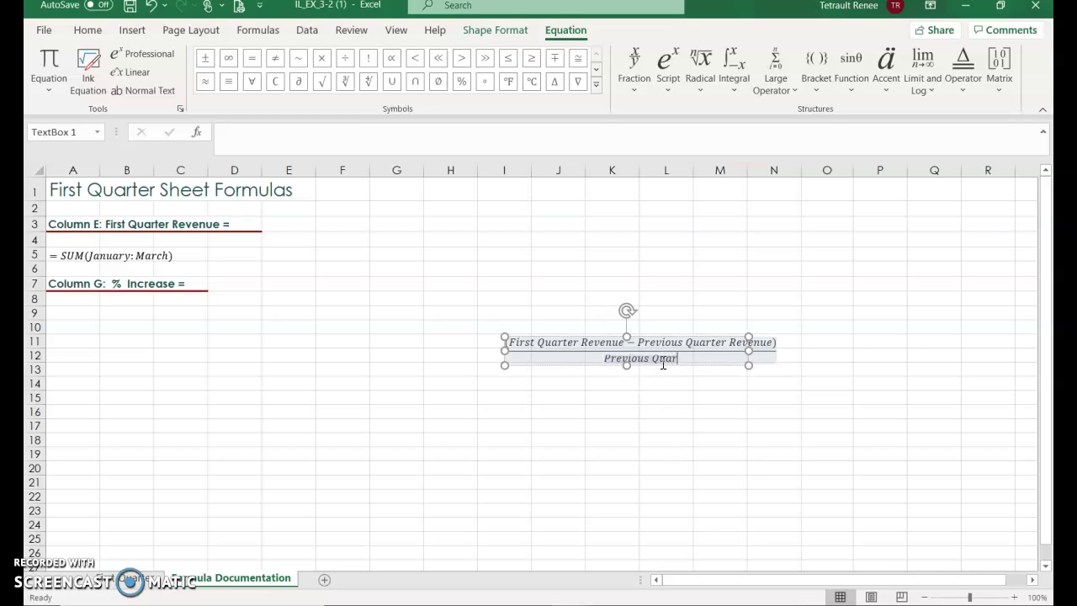
pyautogui.write('ter Revenue')
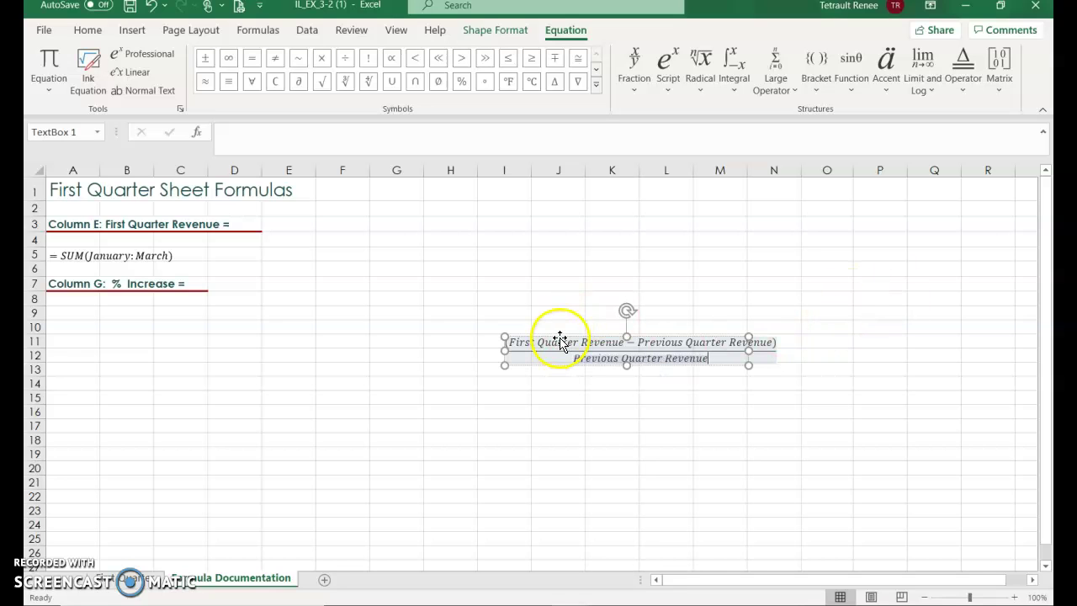
pyautogui.moveTo(560, 340); pyautogui.dragTo(110, 314)
pyautogui.moveTo(299, 324); pyautogui.dragTo(366, 324)
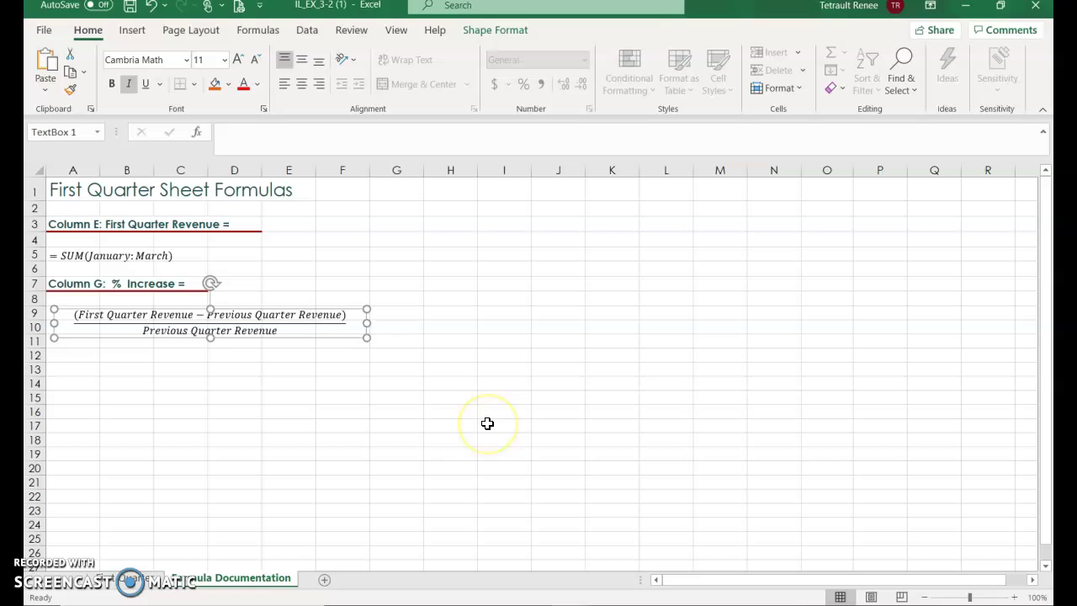
# Switch to the First Quarter sheet and examine the workbook calculation modes in the formula options without changing them.
pyautogui.click(116, 582)
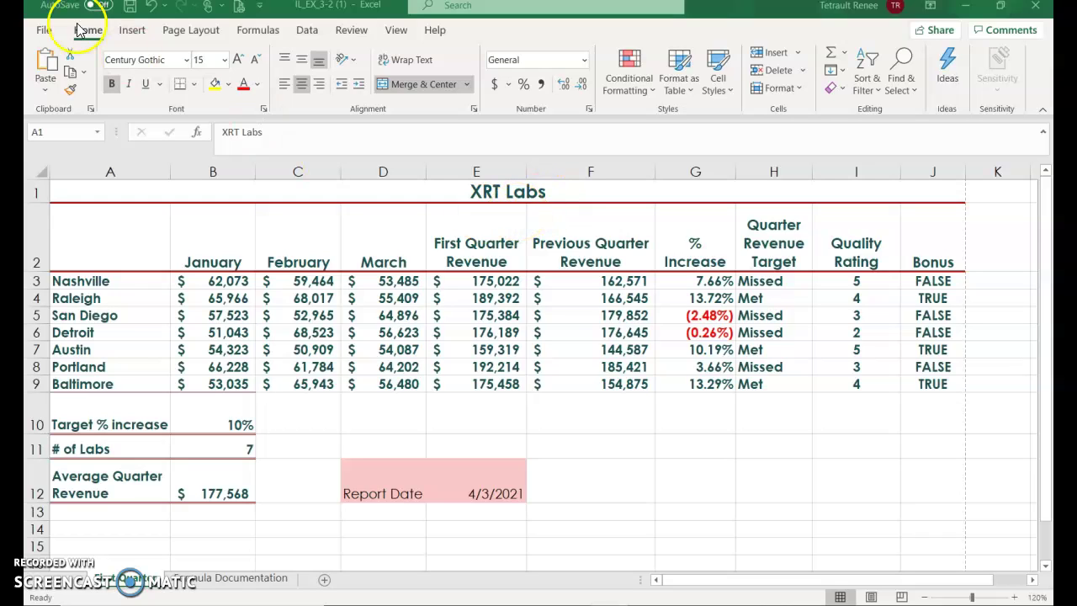
pyautogui.click(31, 32)
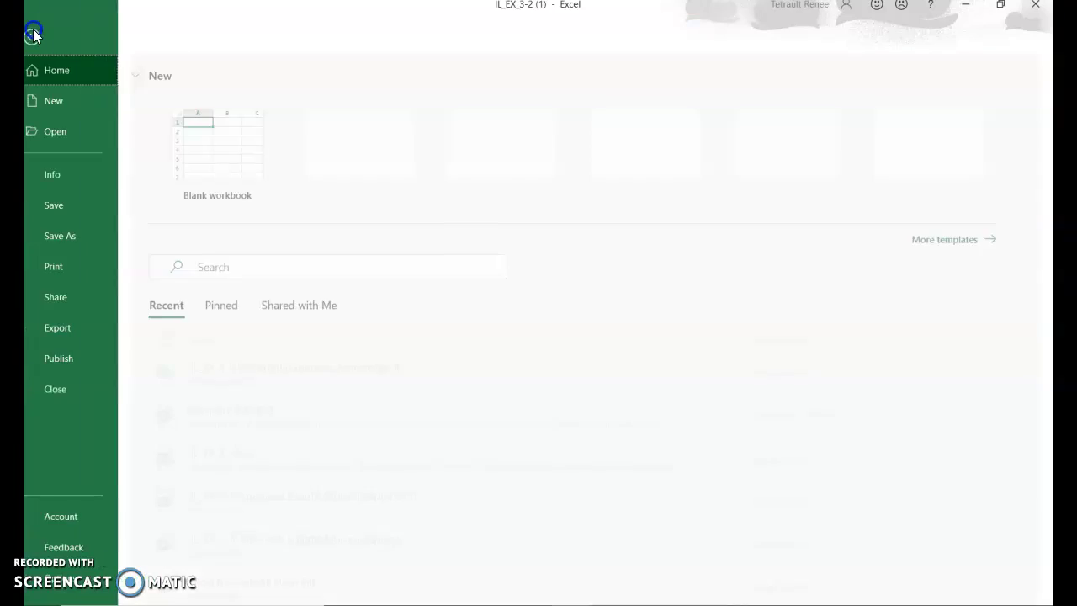
pyautogui.click(74, 587)
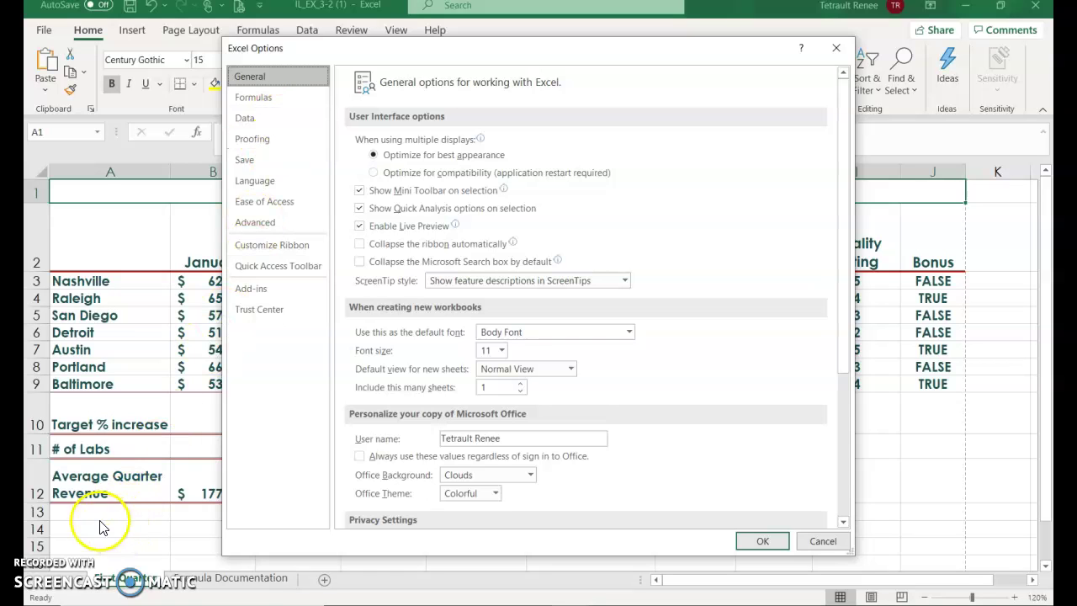
pyautogui.click(253, 99)
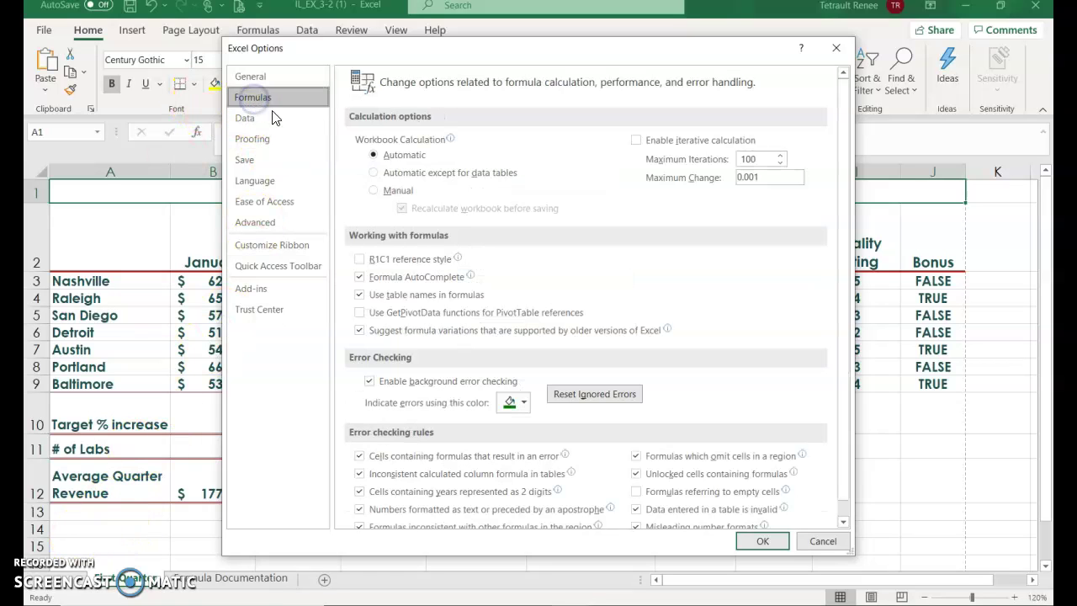
pyautogui.moveTo(376, 197)
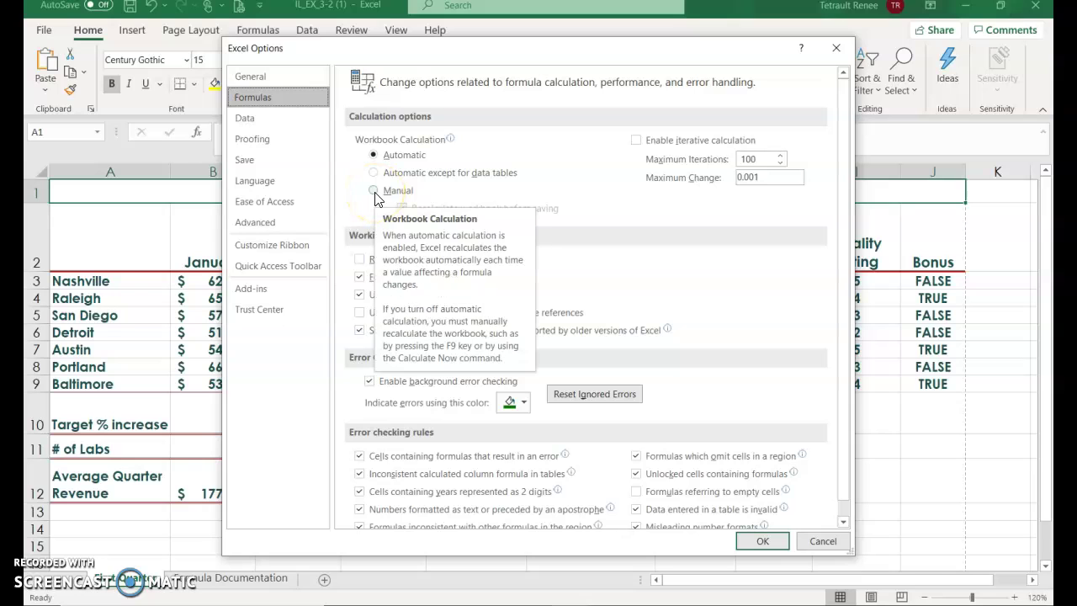
pyautogui.click(823, 545)
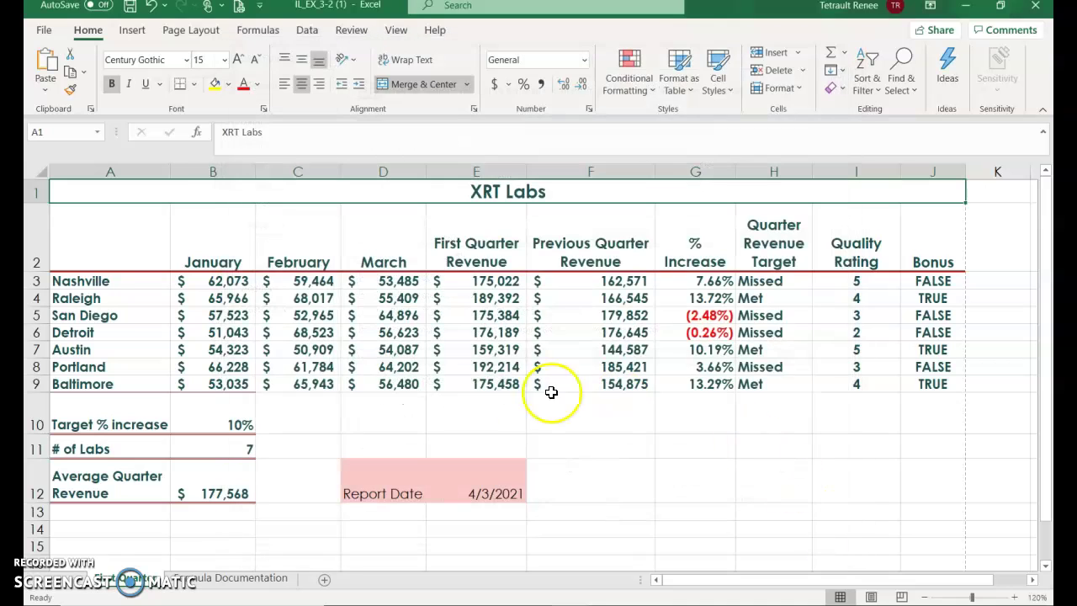
# Check the first quarter revenue formula for Nashville, and set Nashville's January revenue in B3 to 72000.
pyautogui.click(242, 284)
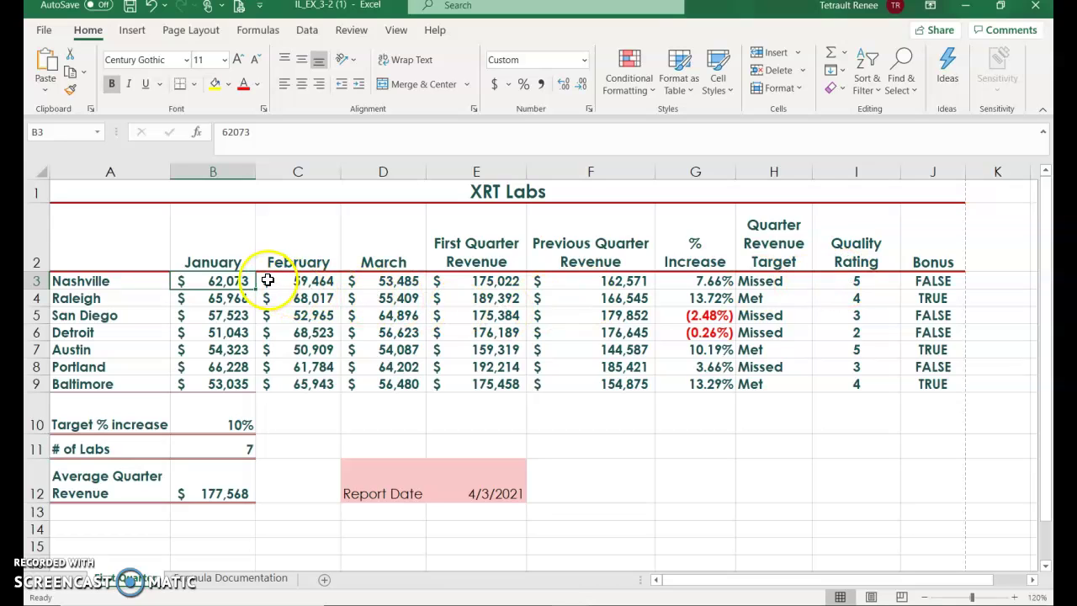
pyautogui.click(503, 282)
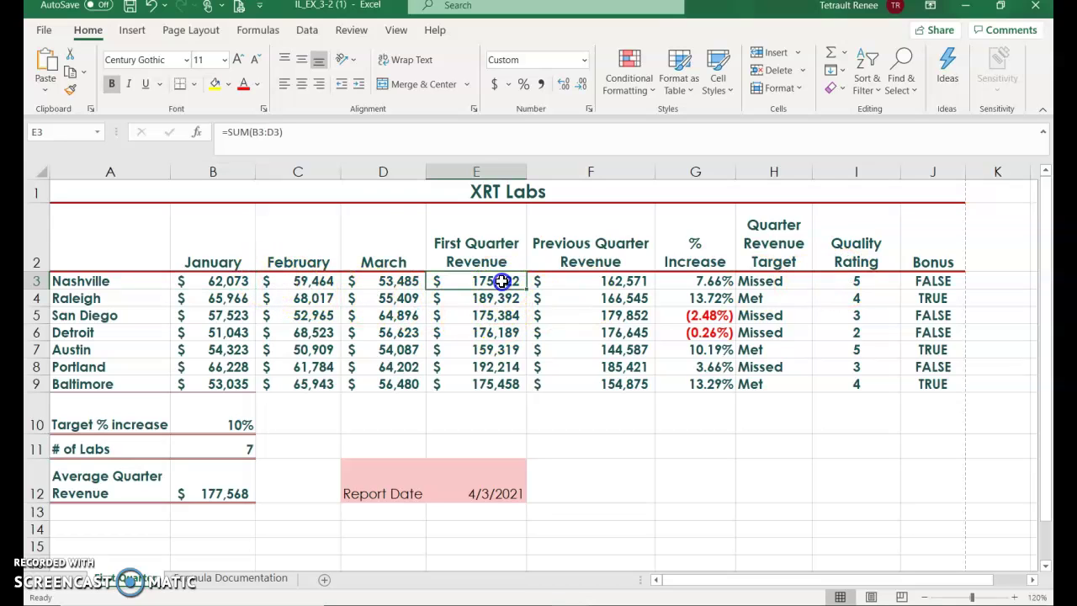
pyautogui.click(234, 283)
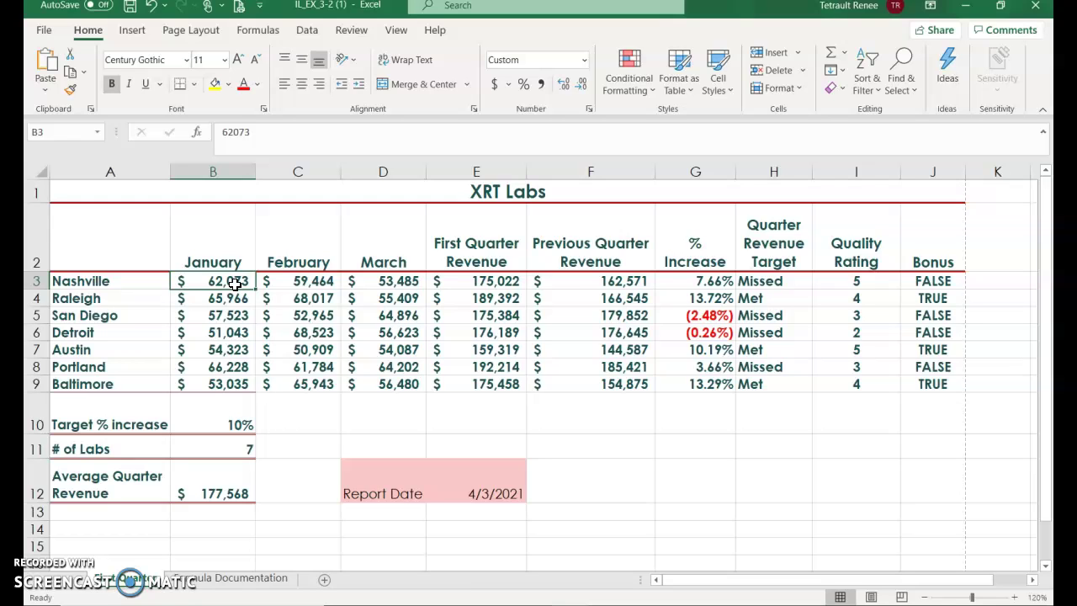
pyautogui.click(464, 284)
pyautogui.write('72000')
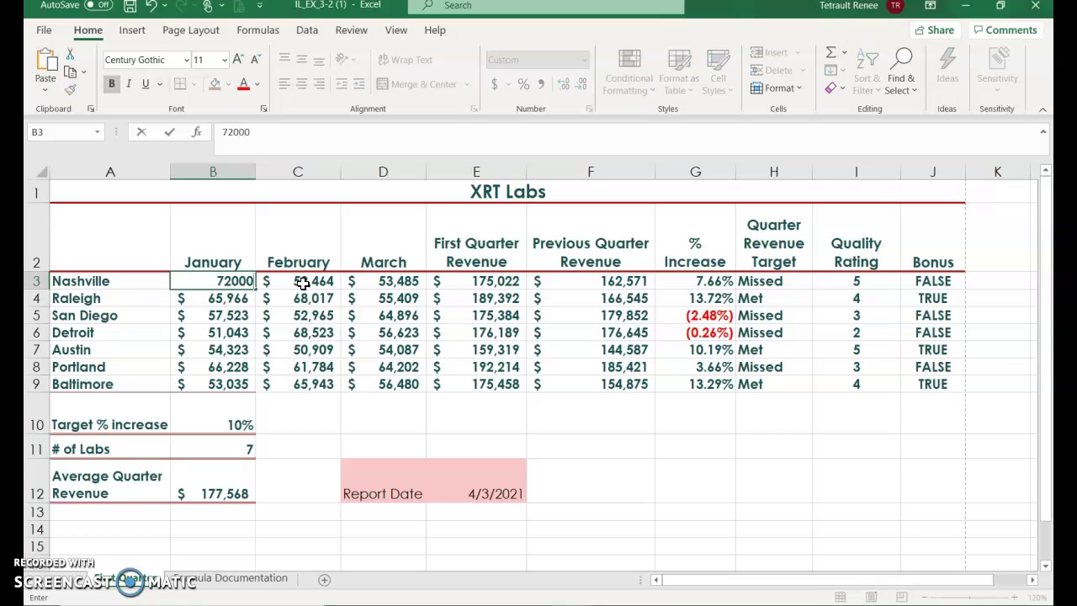
pyautogui.click(169, 132)
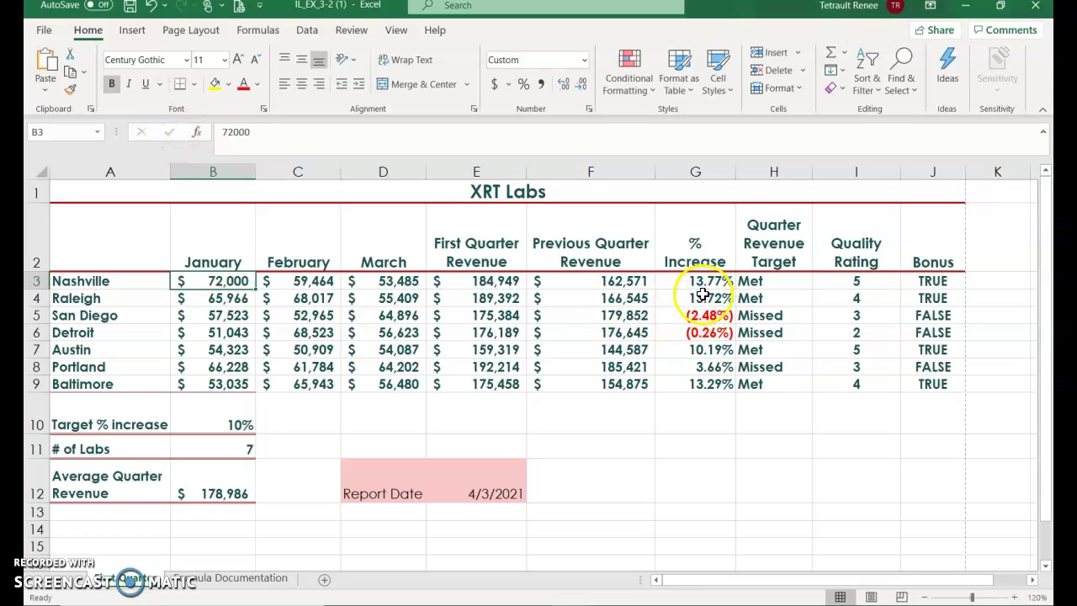